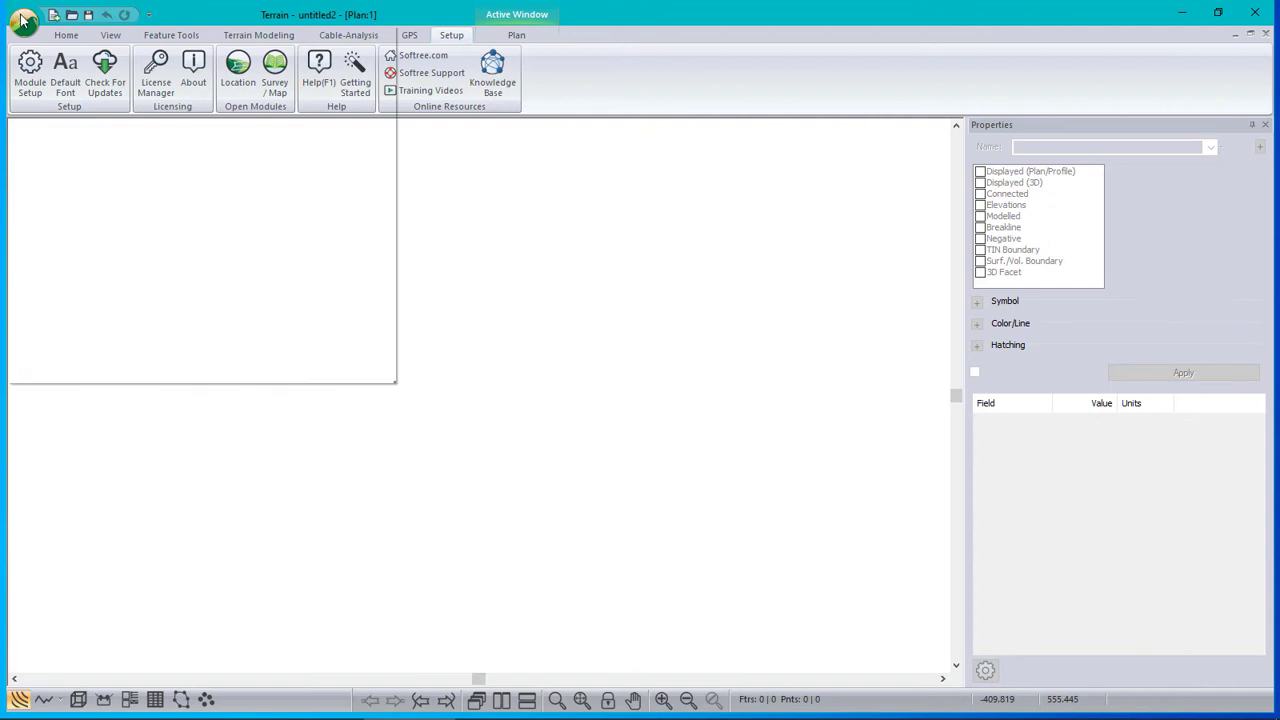
Open the OG.terx original ground surface in Terrain.
left_click(22, 20)
left_click(61, 94)
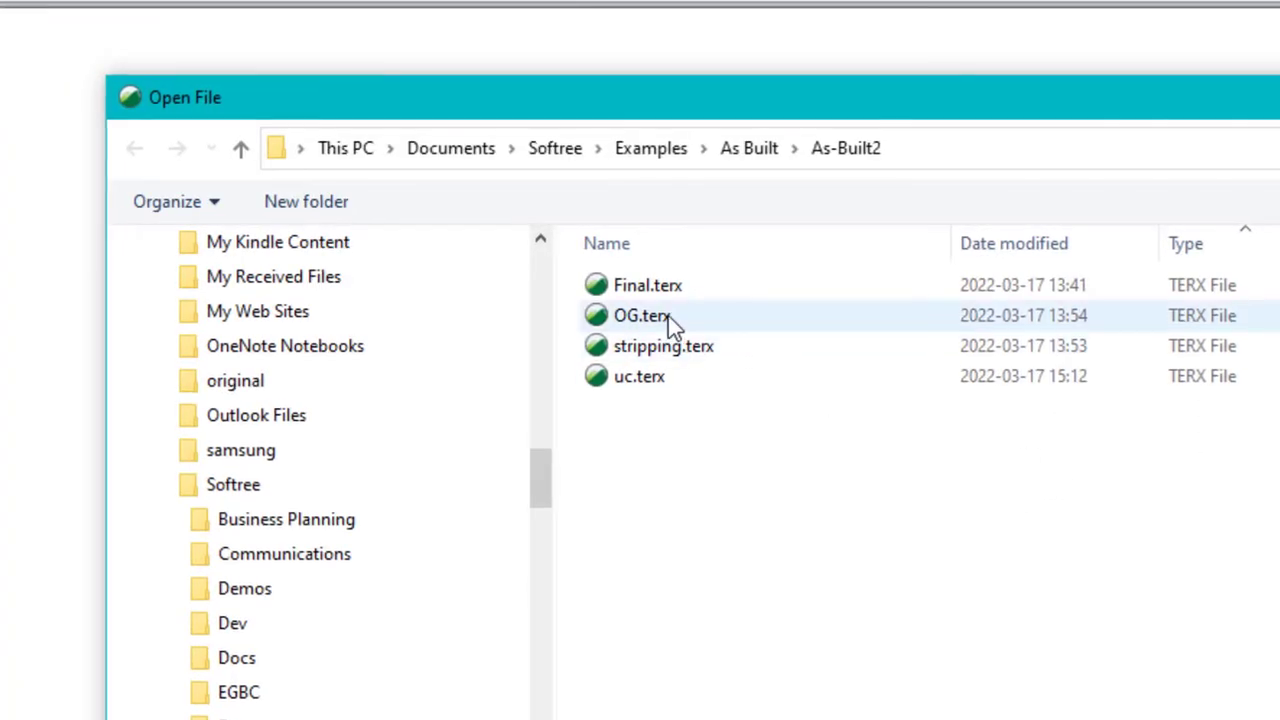
left_click(668, 318)
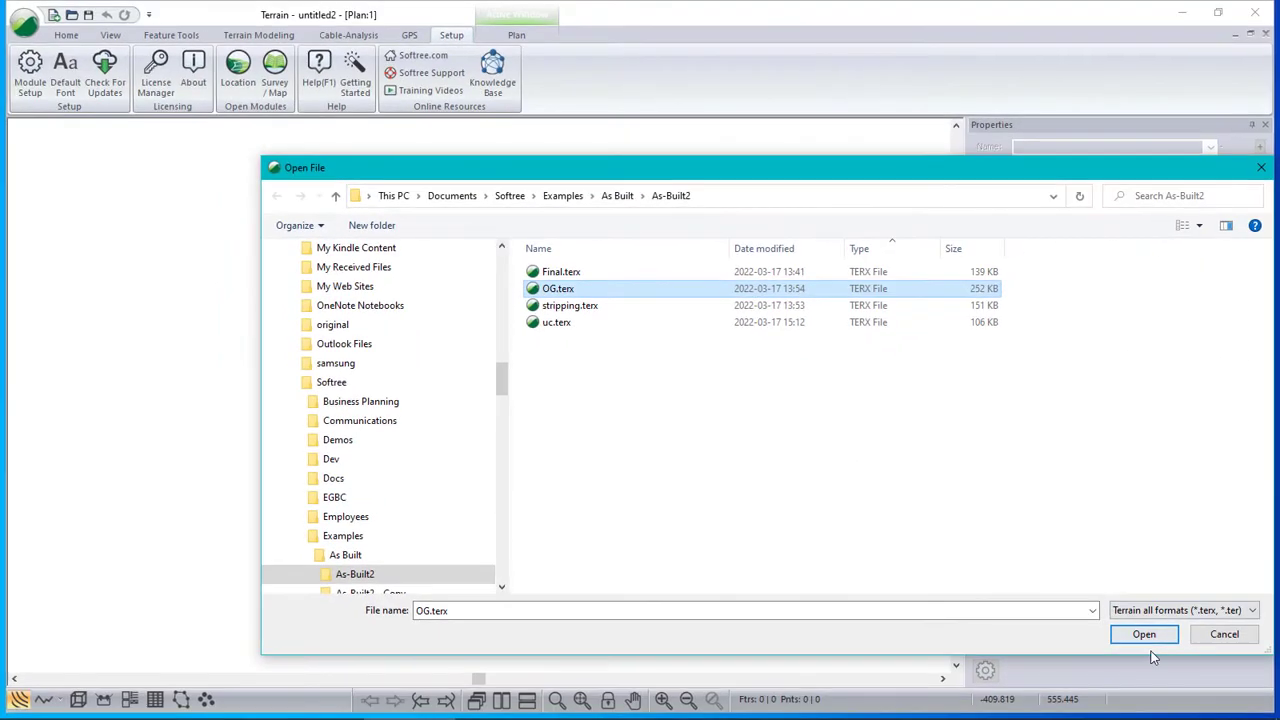
left_click(1143, 634)
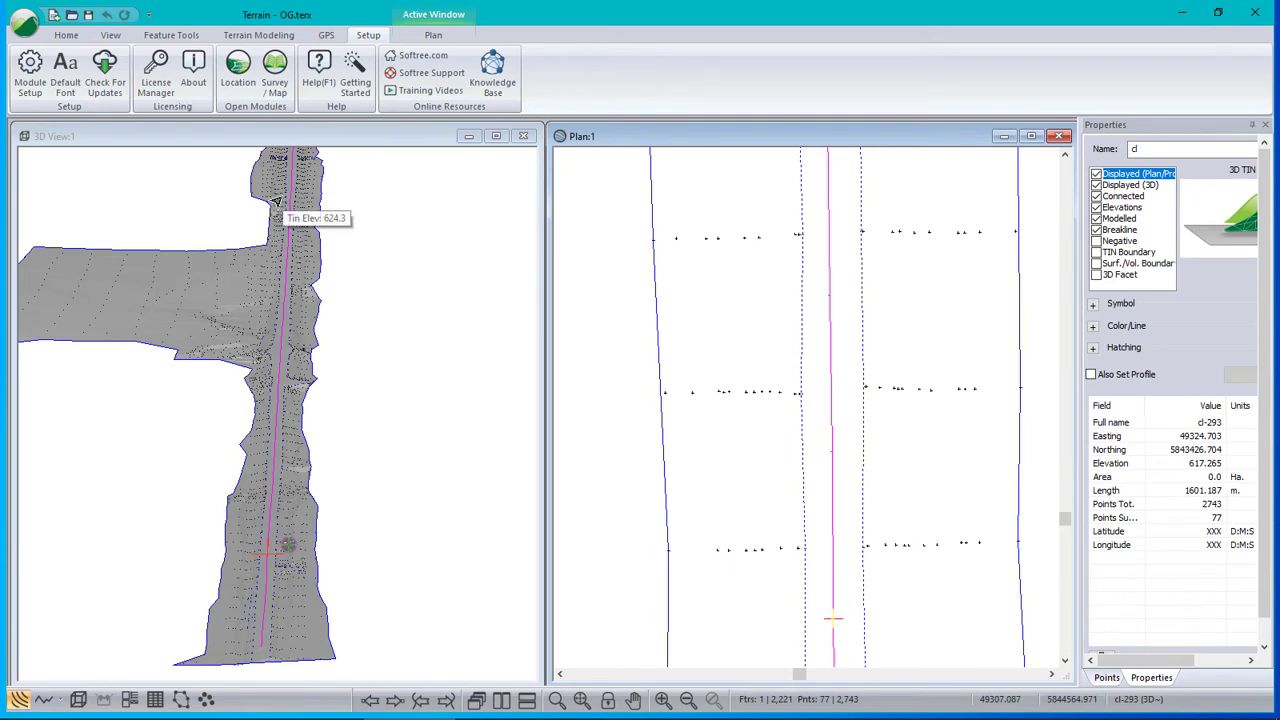
Open the stripping.terx surface from the As-Built2 folder.
left_click(24, 23)
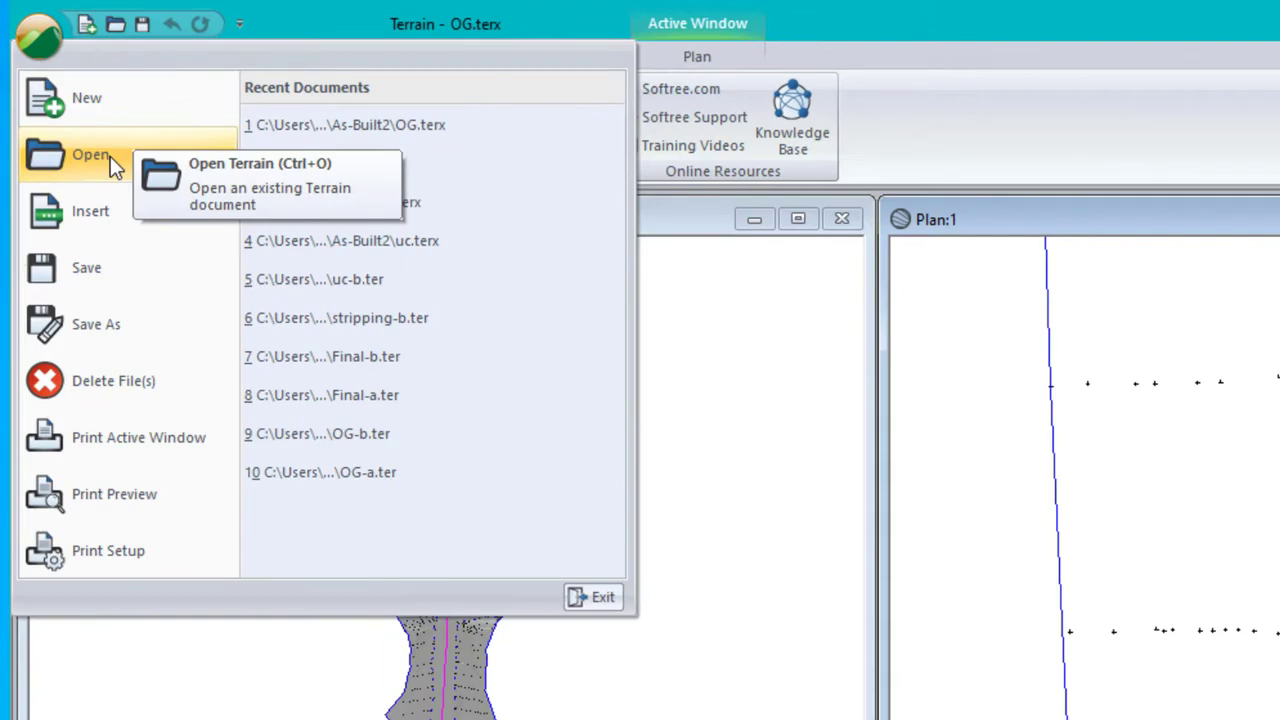
left_click(89, 126)
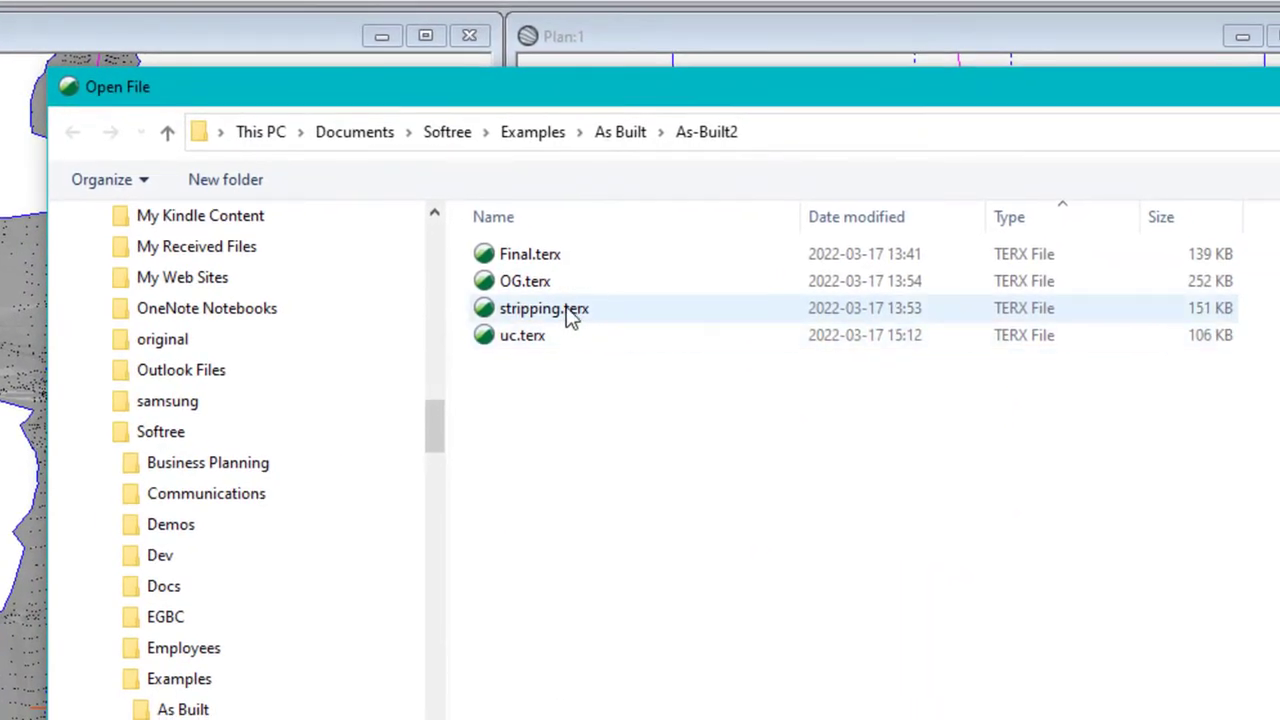
left_click(570, 315)
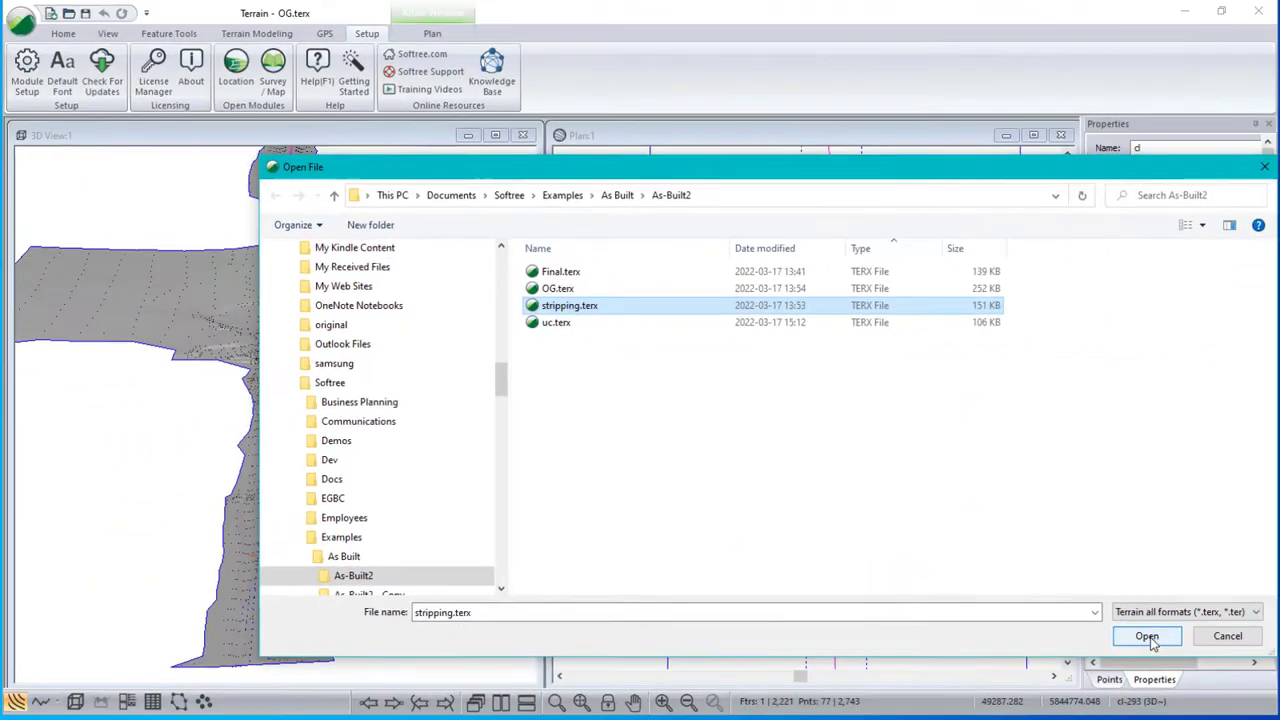
left_click(1154, 636)
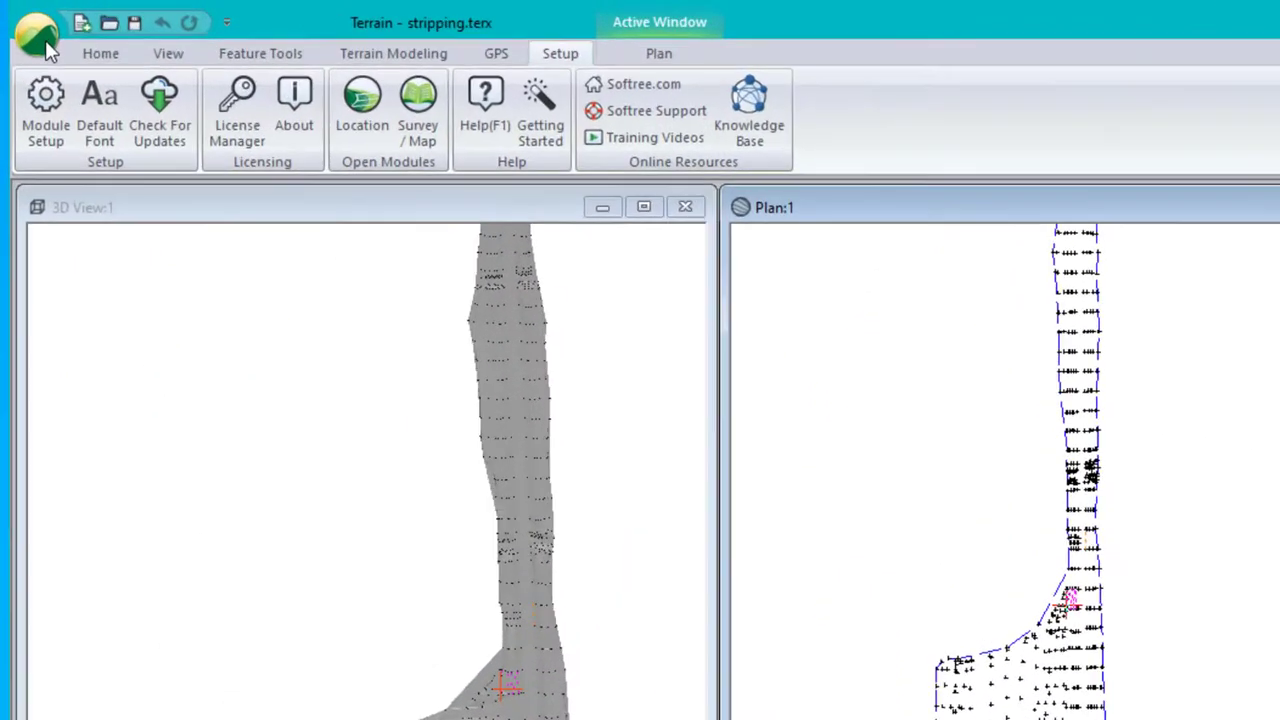
Open the uc.terx undercut surface and pan the 3D view to inspect it.
left_click(24, 24)
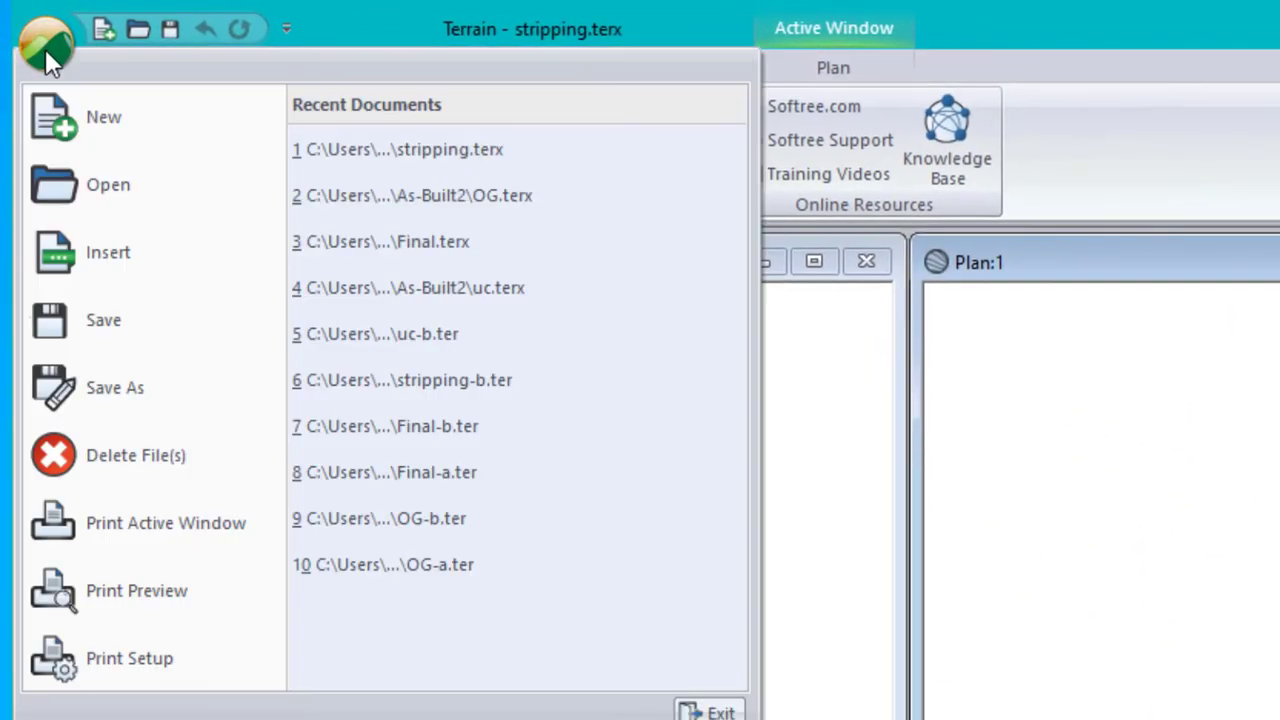
left_click(128, 190)
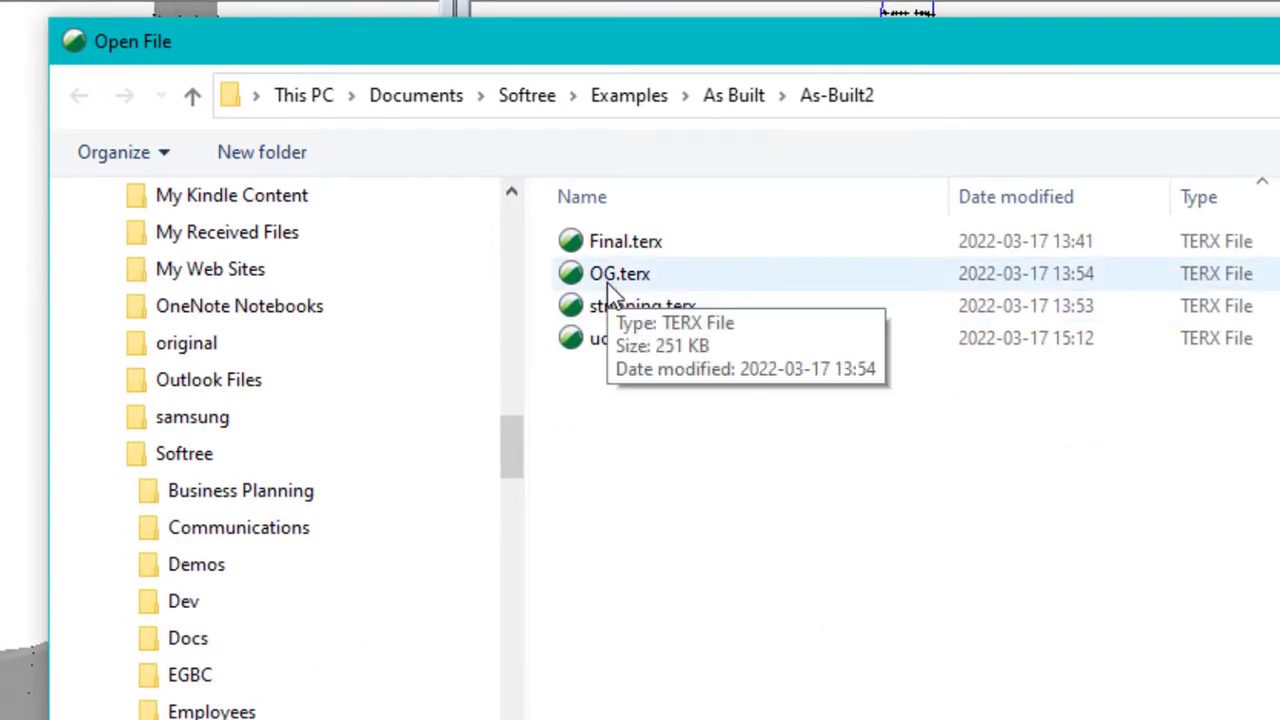
left_click(625, 343)
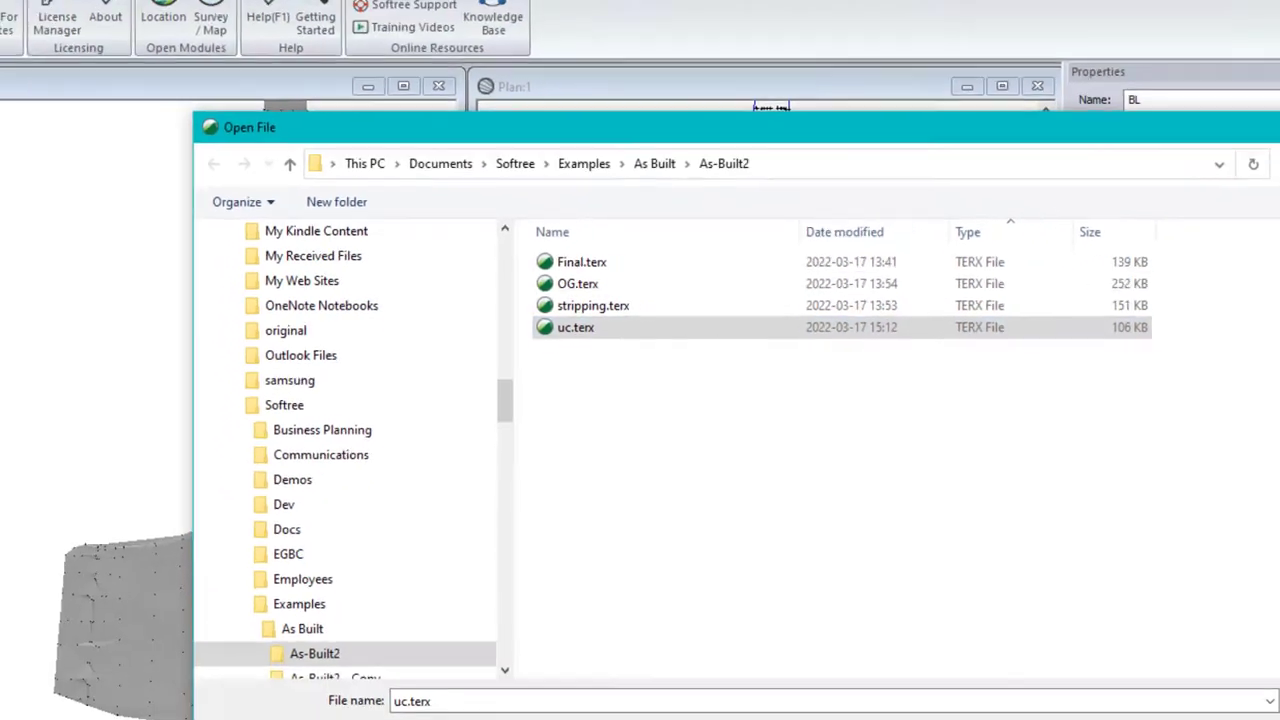
double_click(640, 340)
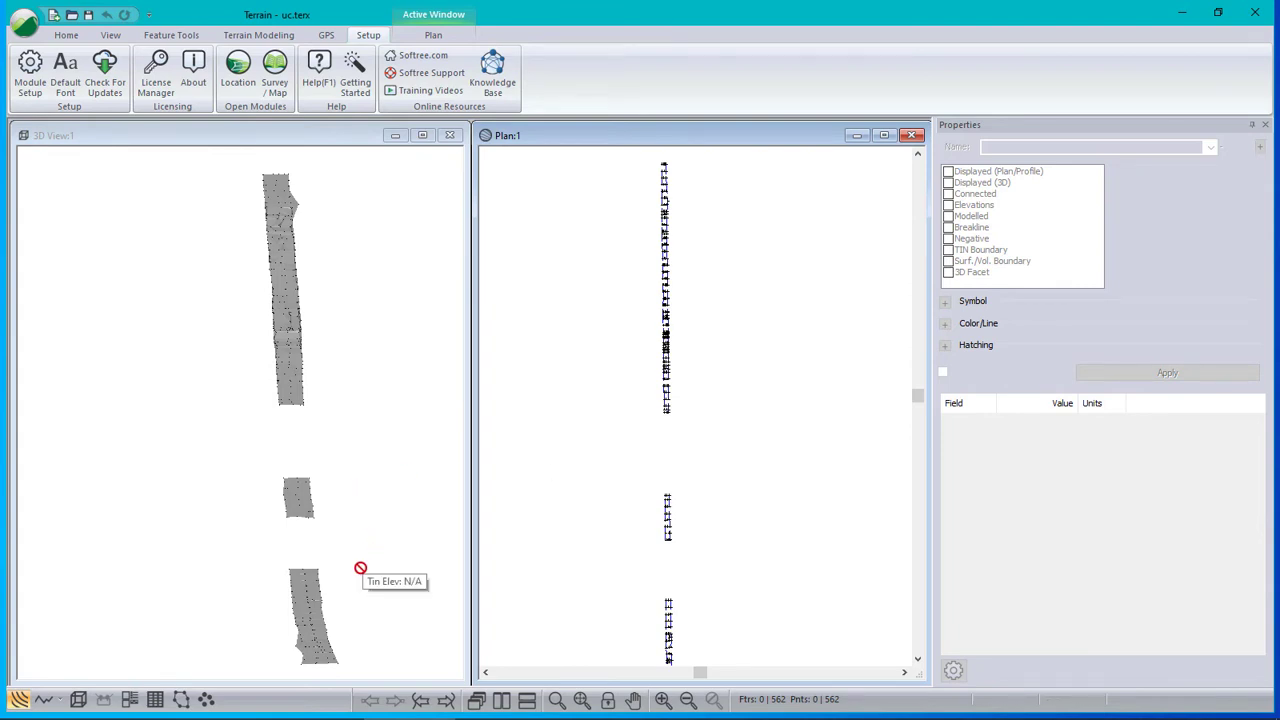
mouse_move(374, 543)
left_mouse_down()
mouse_move(363, 414)
mouse_move(373, 519)
left_mouse_up()
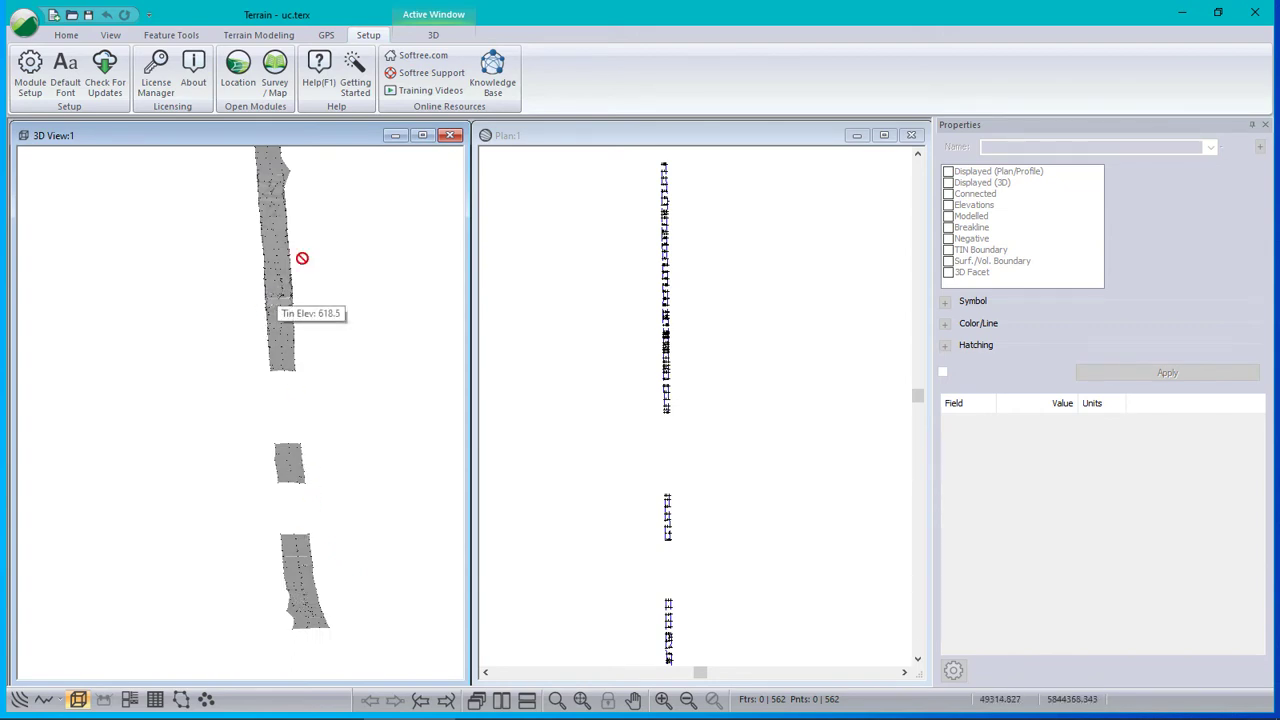
Open Final.terx from the As-Built2 folder.
left_click(26, 25)
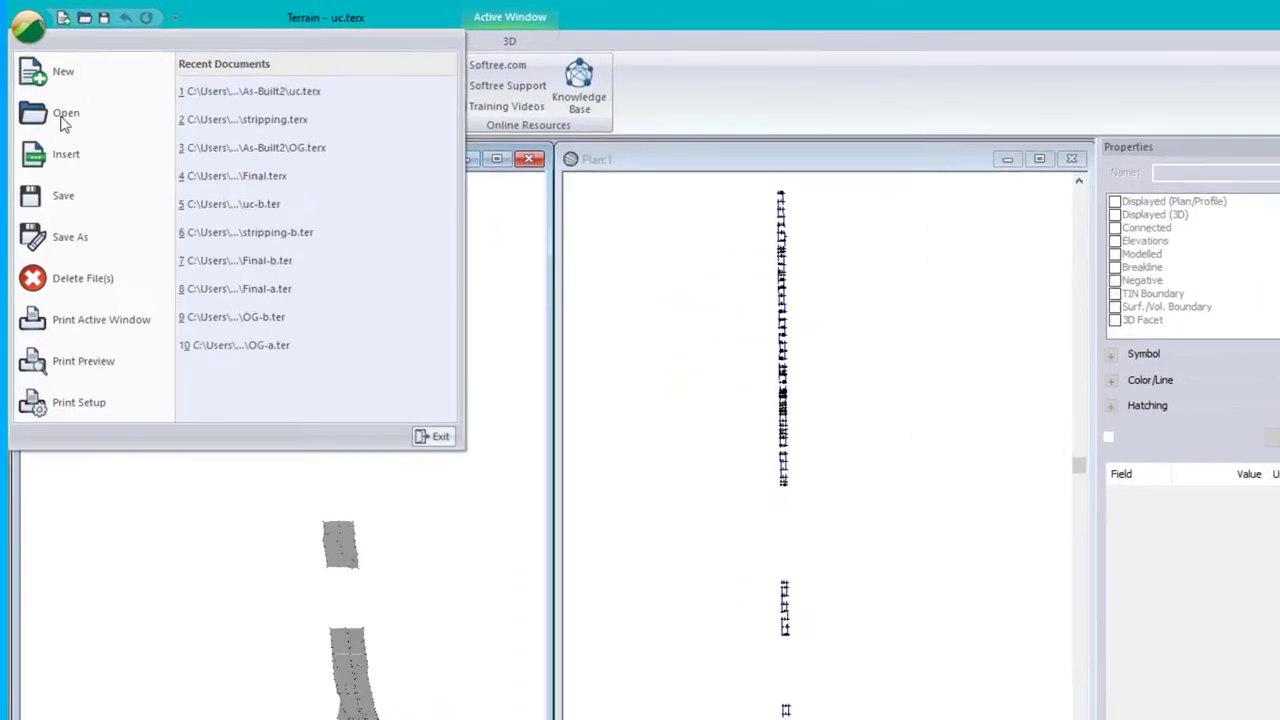
mouse_move(79, 136)
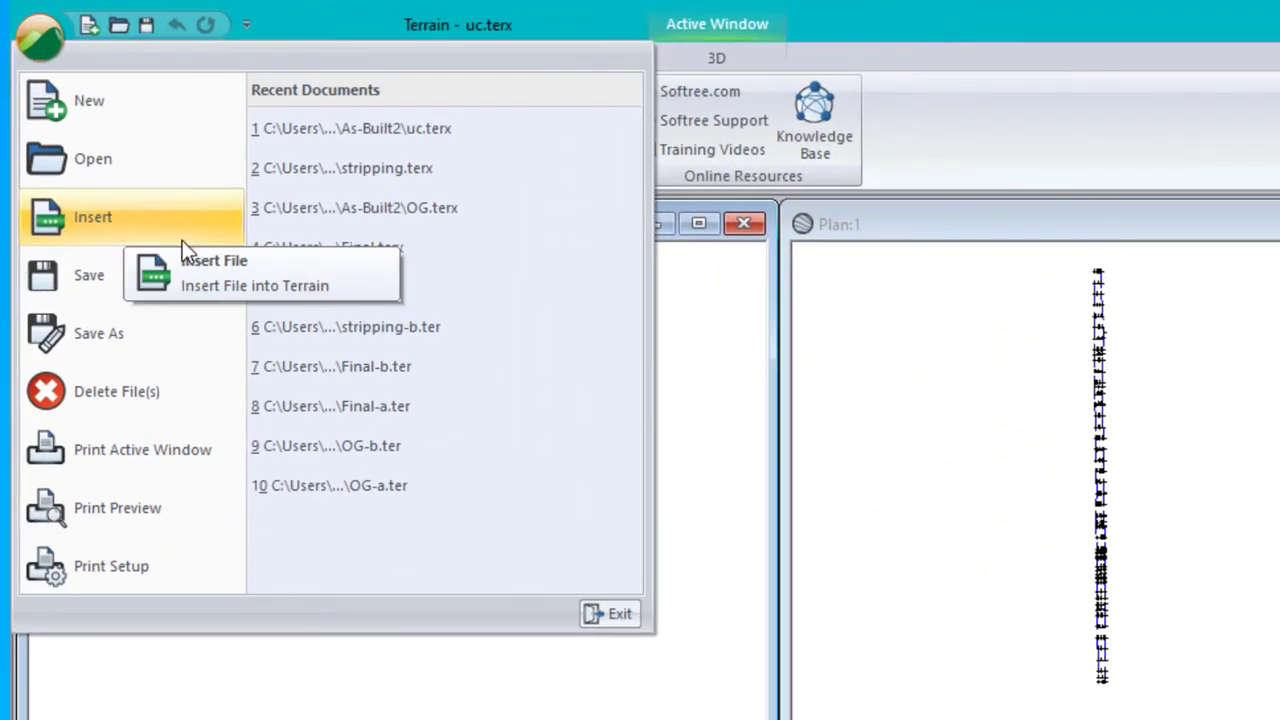
left_click(110, 160)
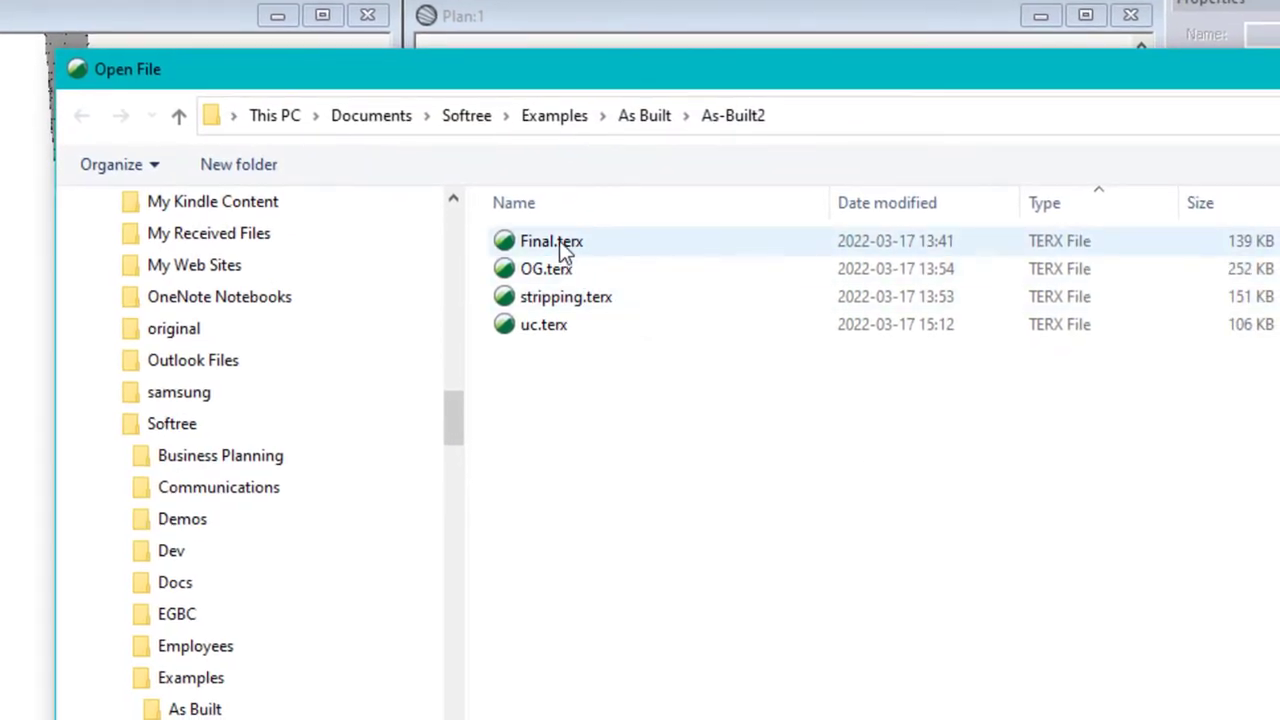
left_click(704, 329)
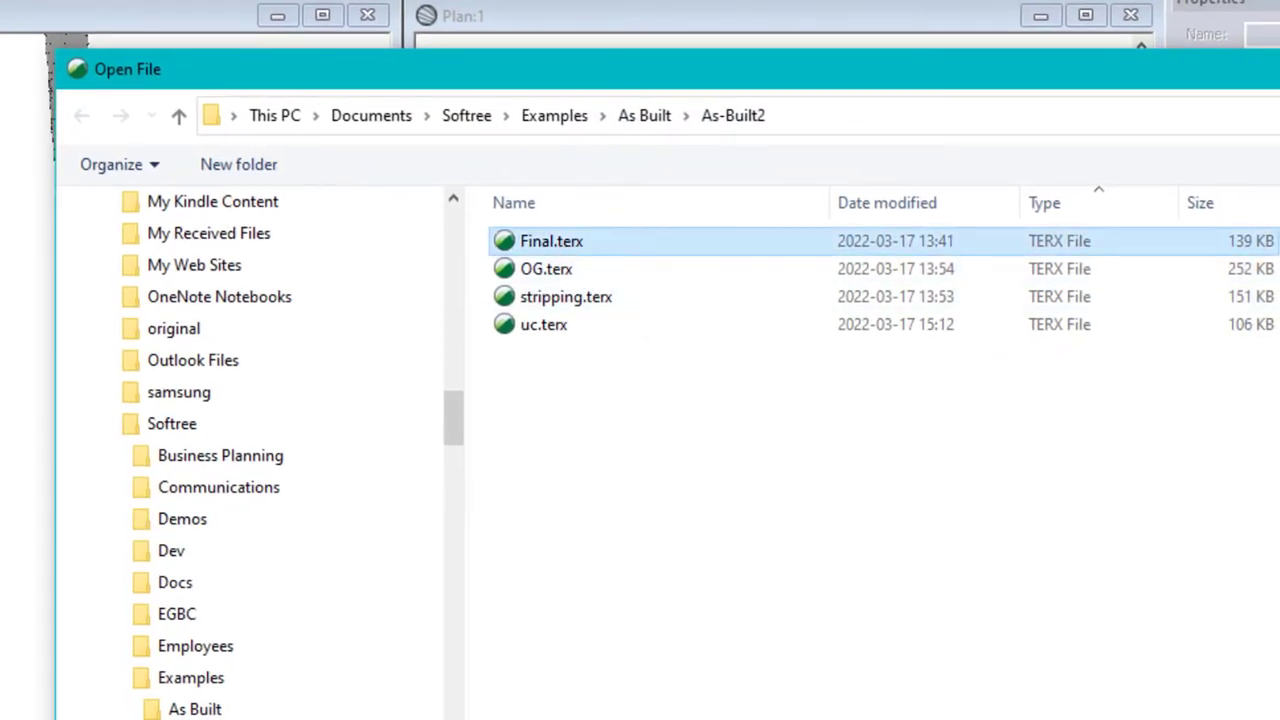
key("Return")
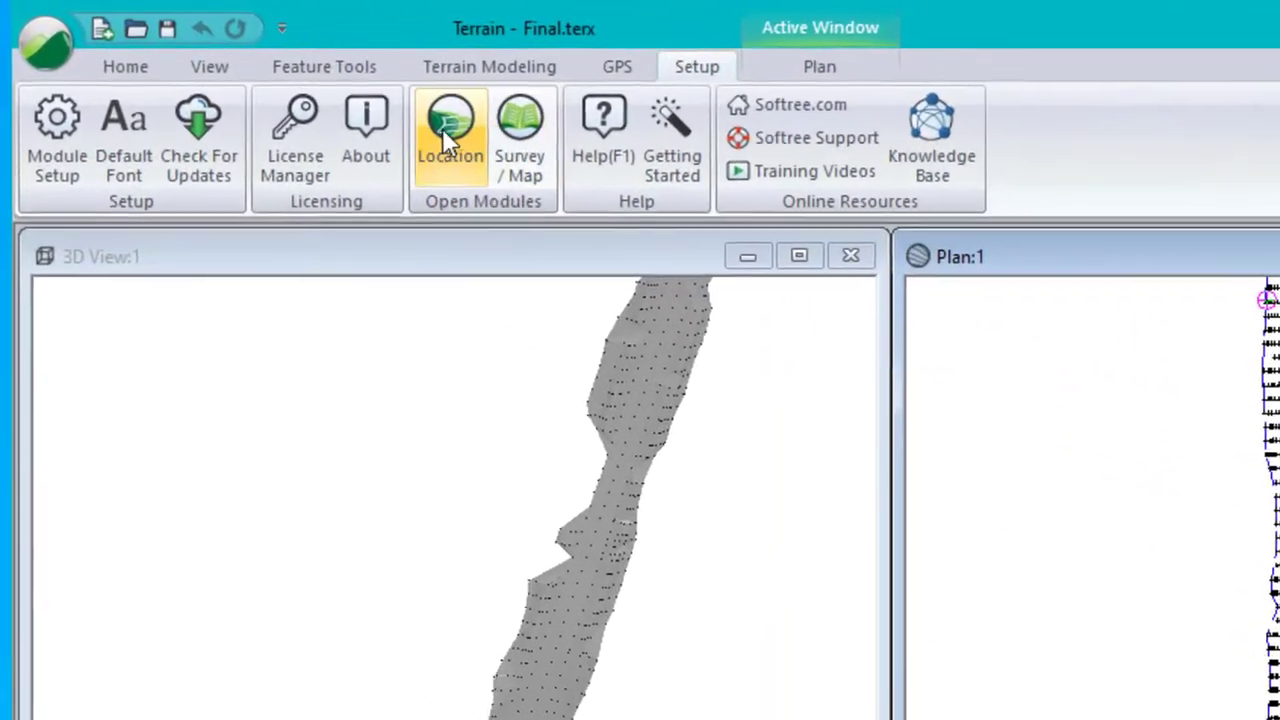
In Location, create a new design file with OG.terx as the original ground terrain.
left_click(288, 85)
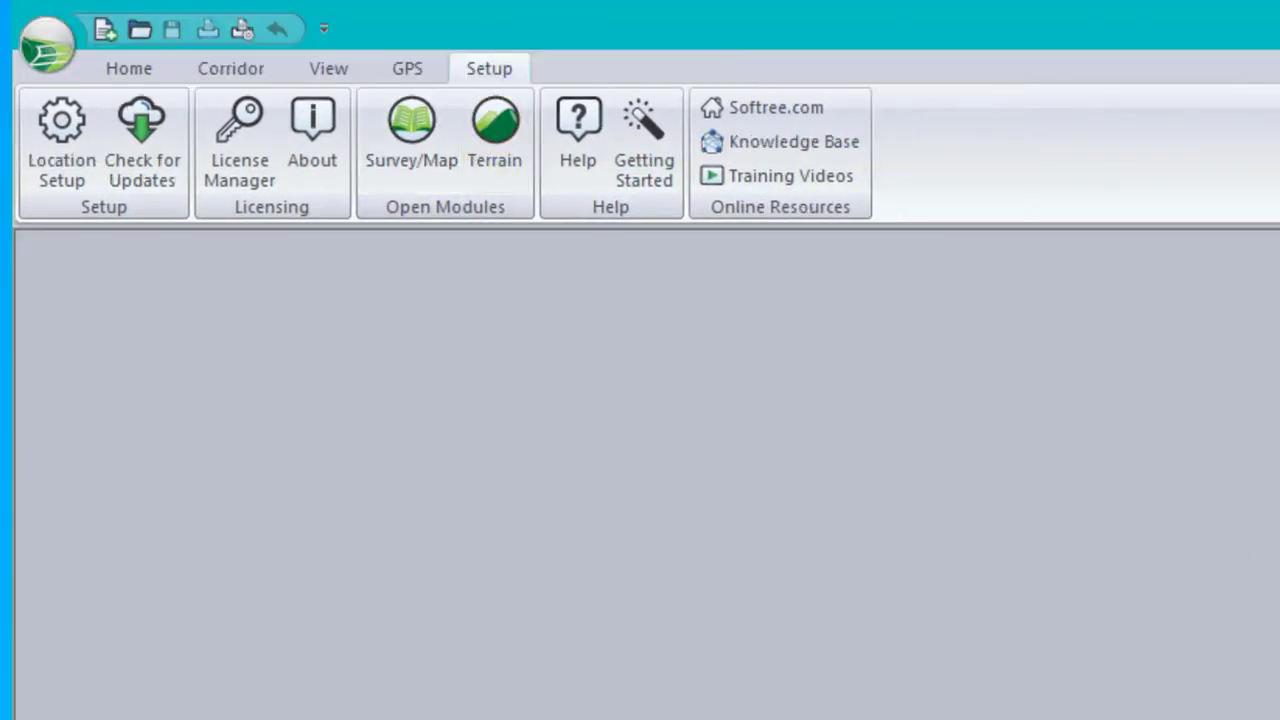
left_click(42, 49)
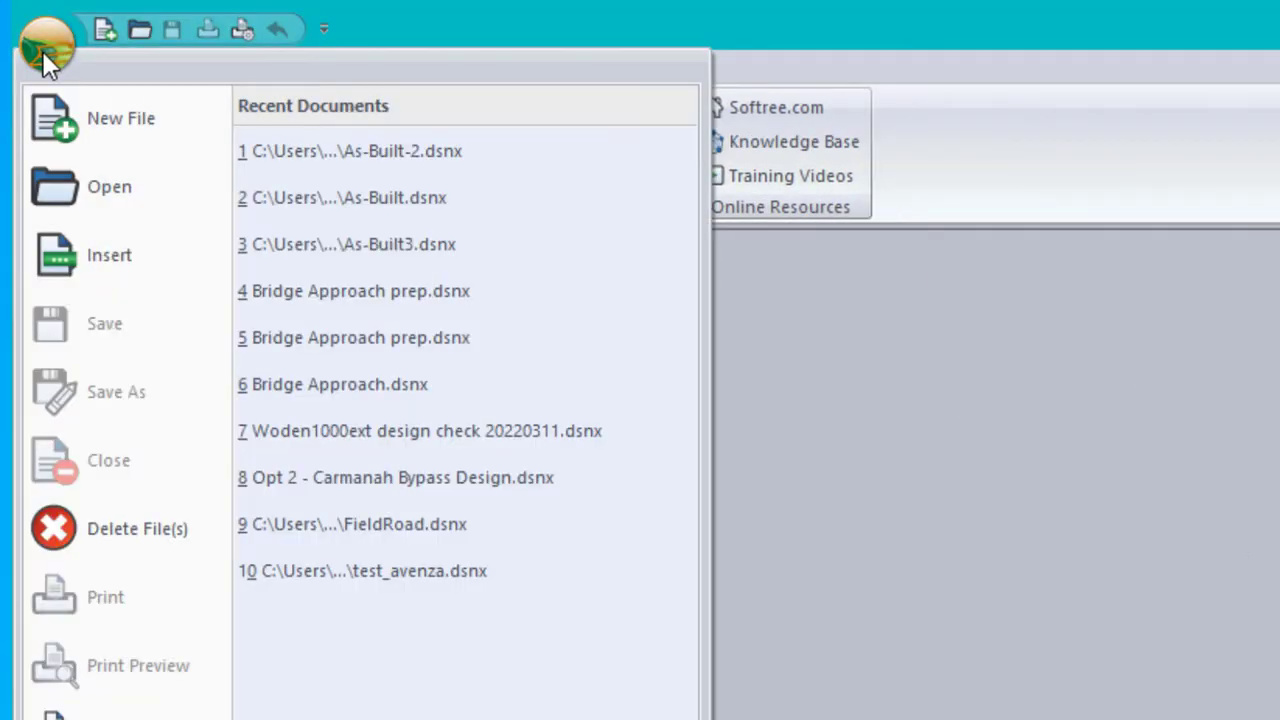
left_click(130, 119)
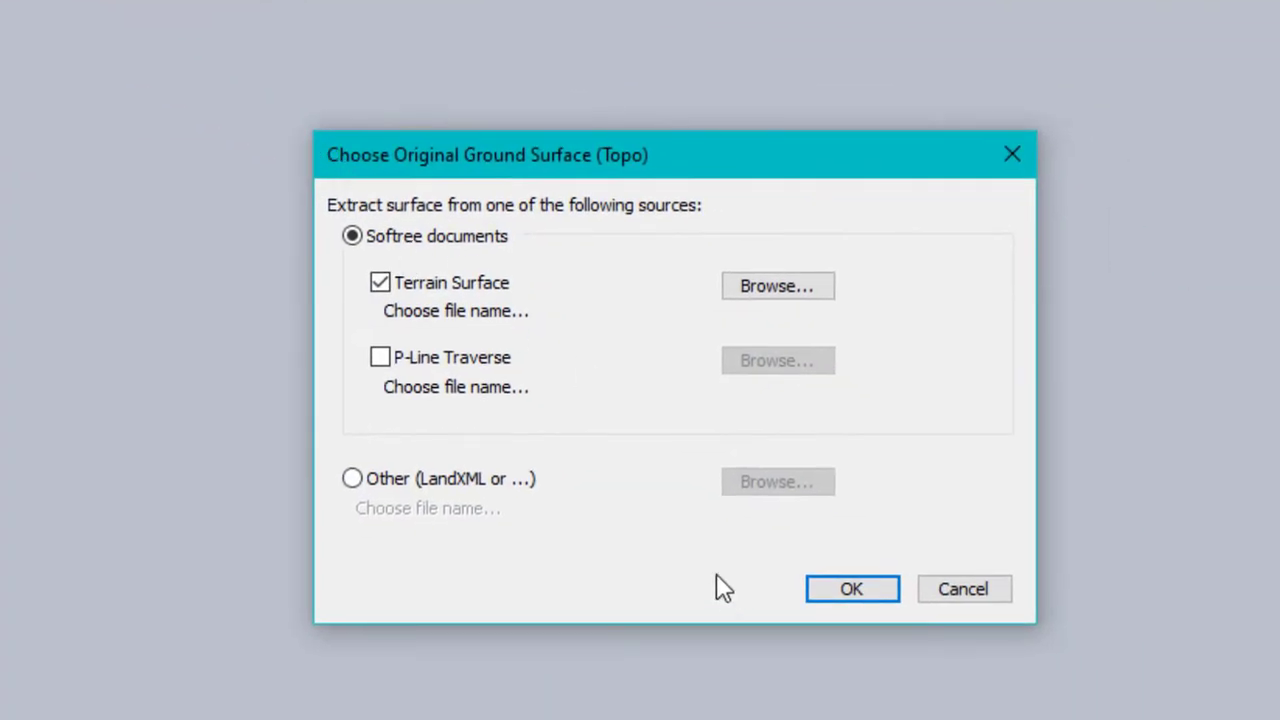
left_click(766, 289)
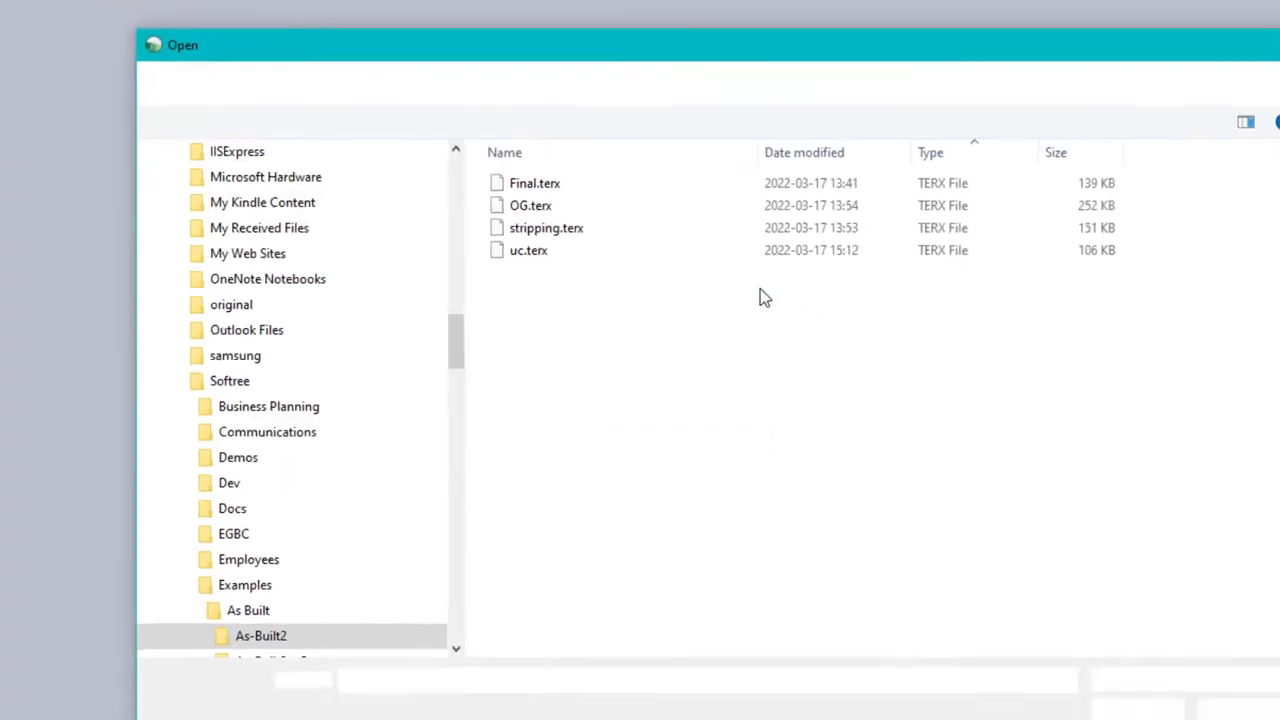
left_click(540, 208)
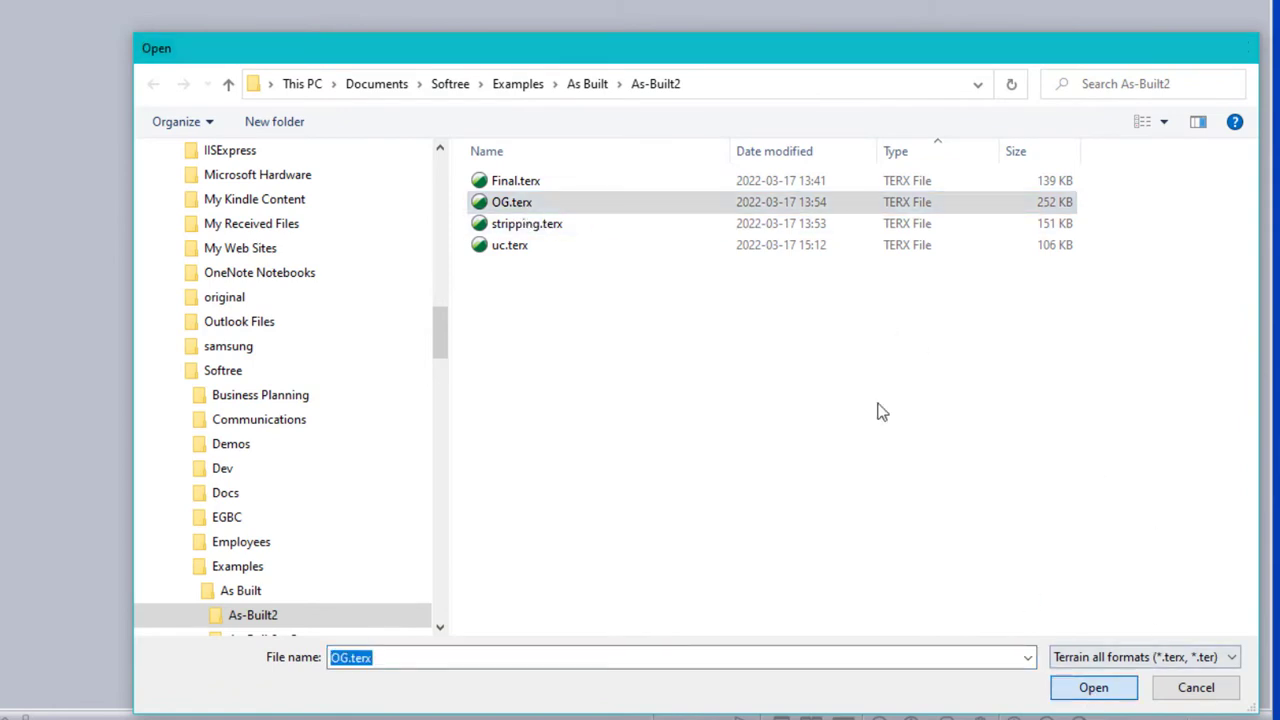
left_click(1093, 687)
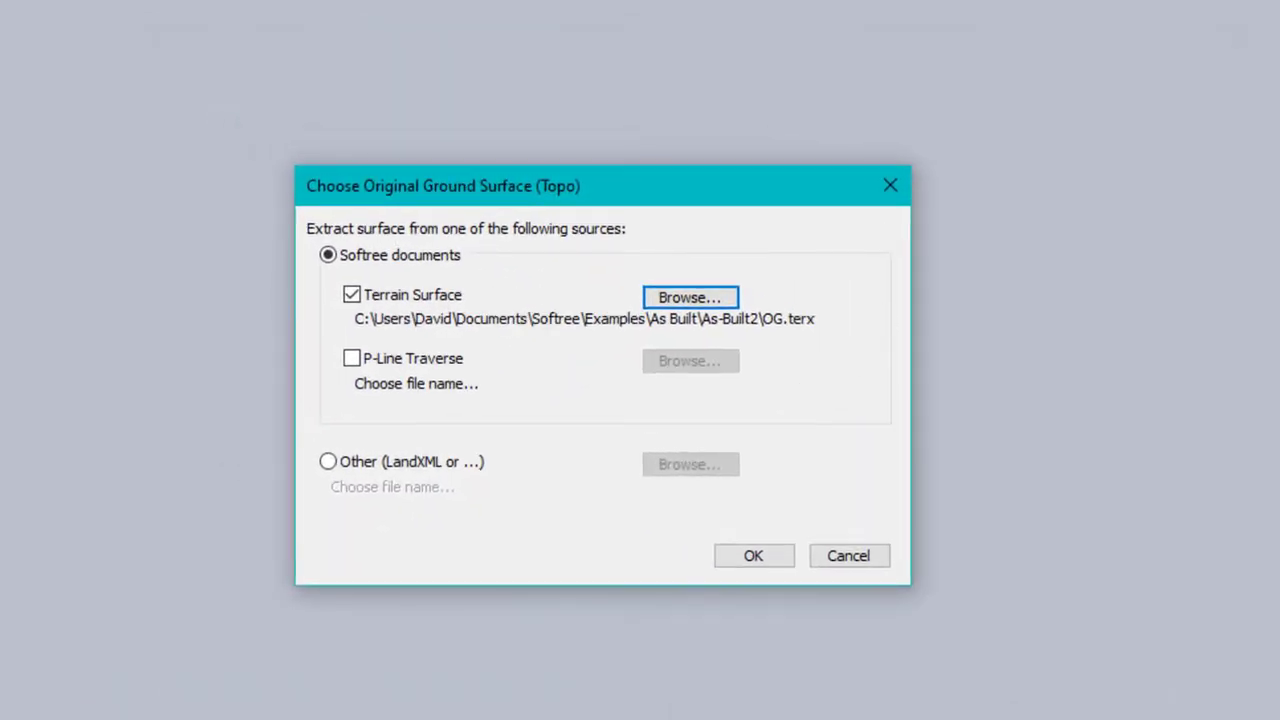
left_click(755, 557)
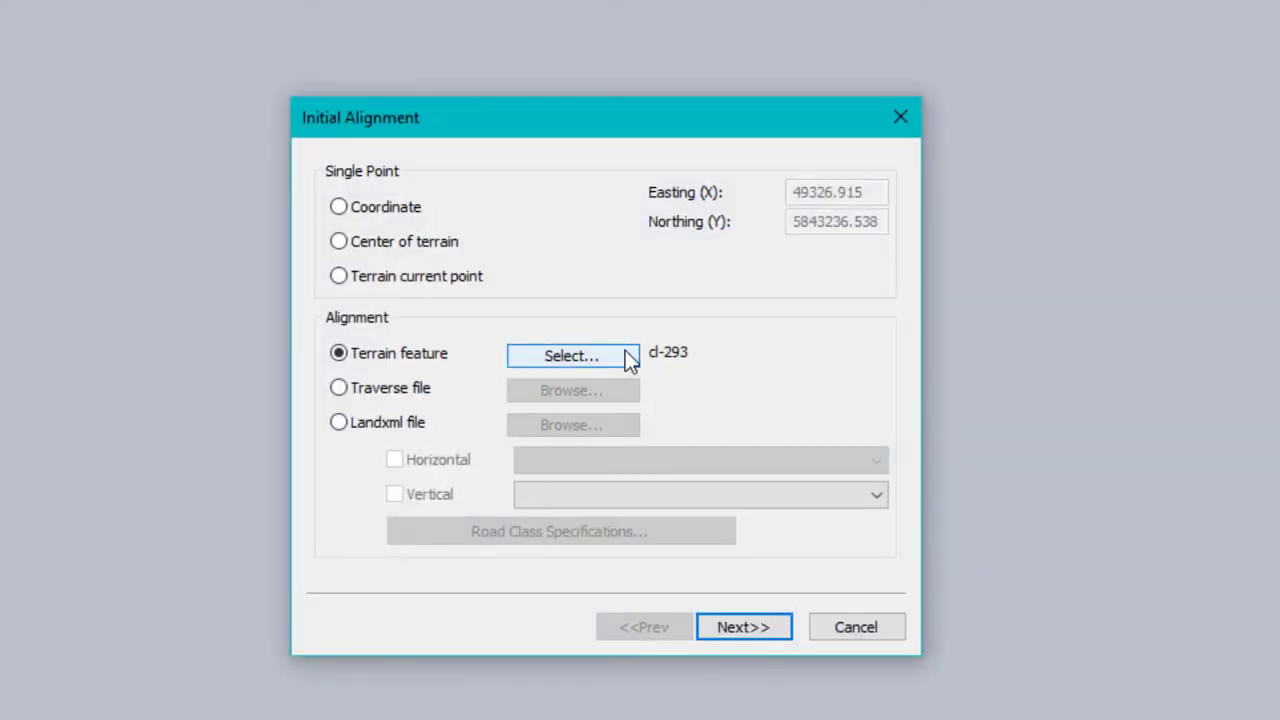
Use terrain feature cl-293 as the road alignment.
left_click(628, 357)
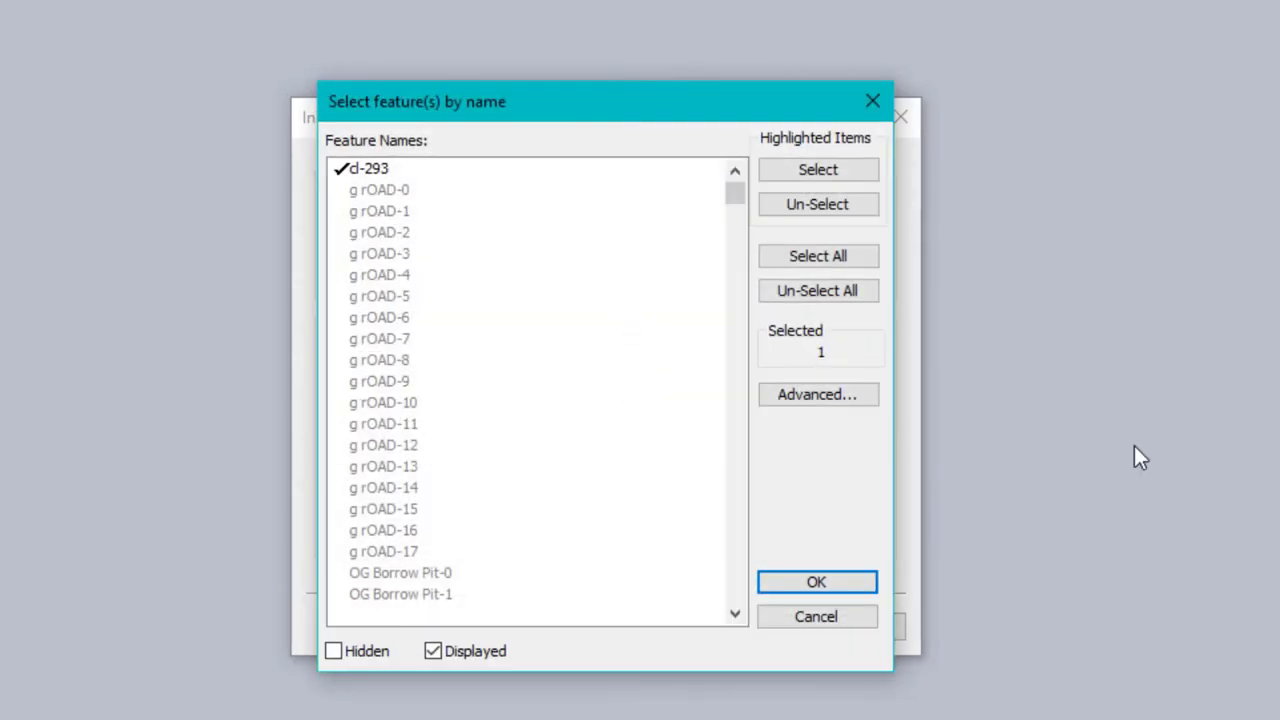
left_click(868, 581)
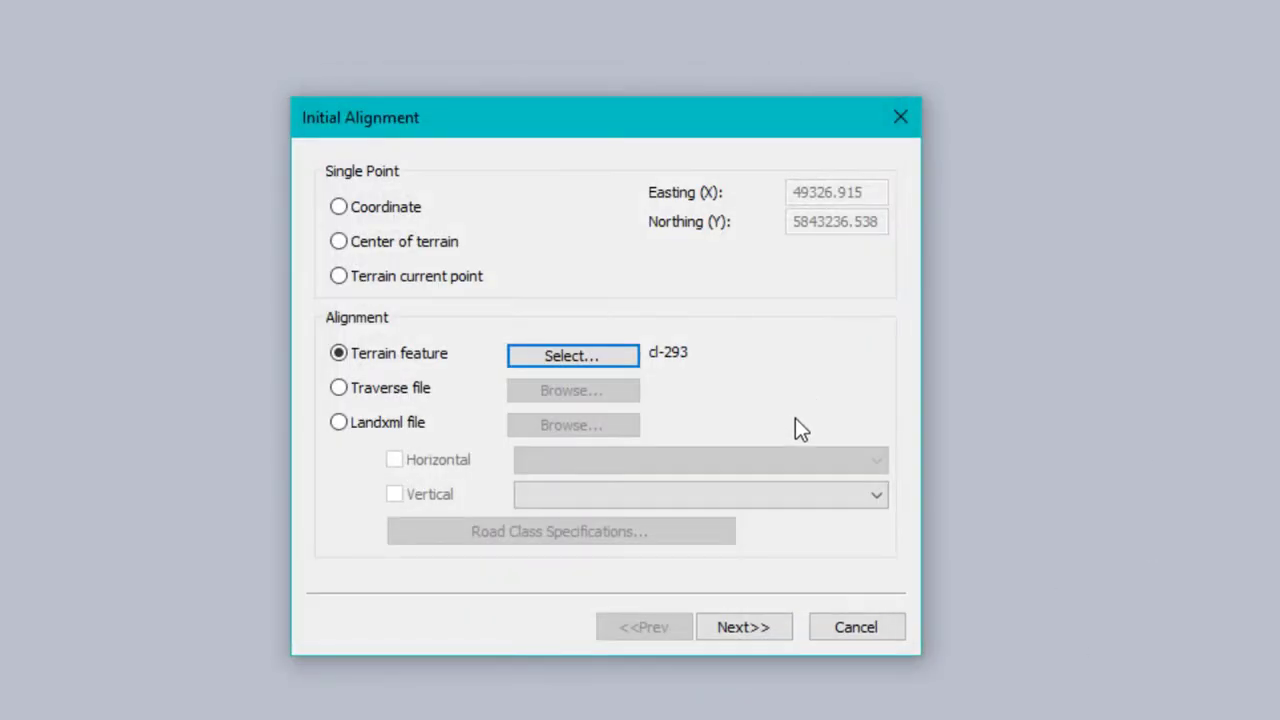
left_click(752, 627)
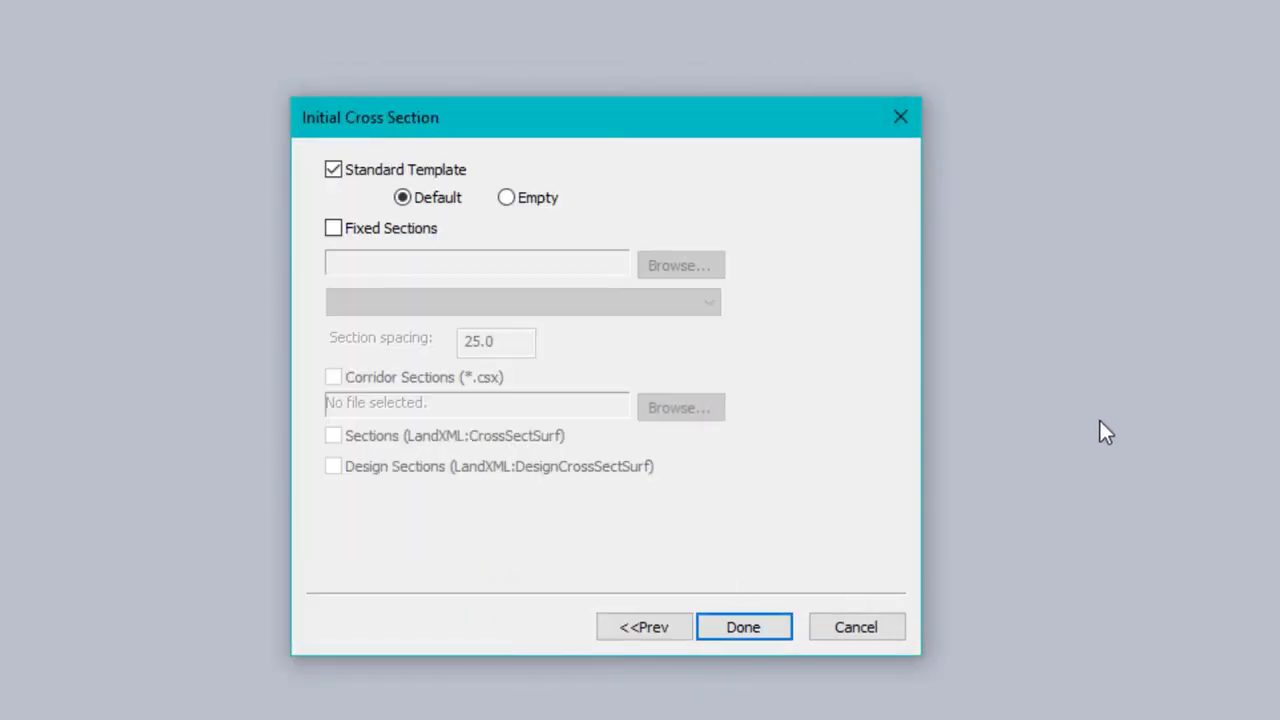
Finish the design with an Empty initial cross section, then zoom into the plan view.
left_click(512, 197)
left_click(743, 627)
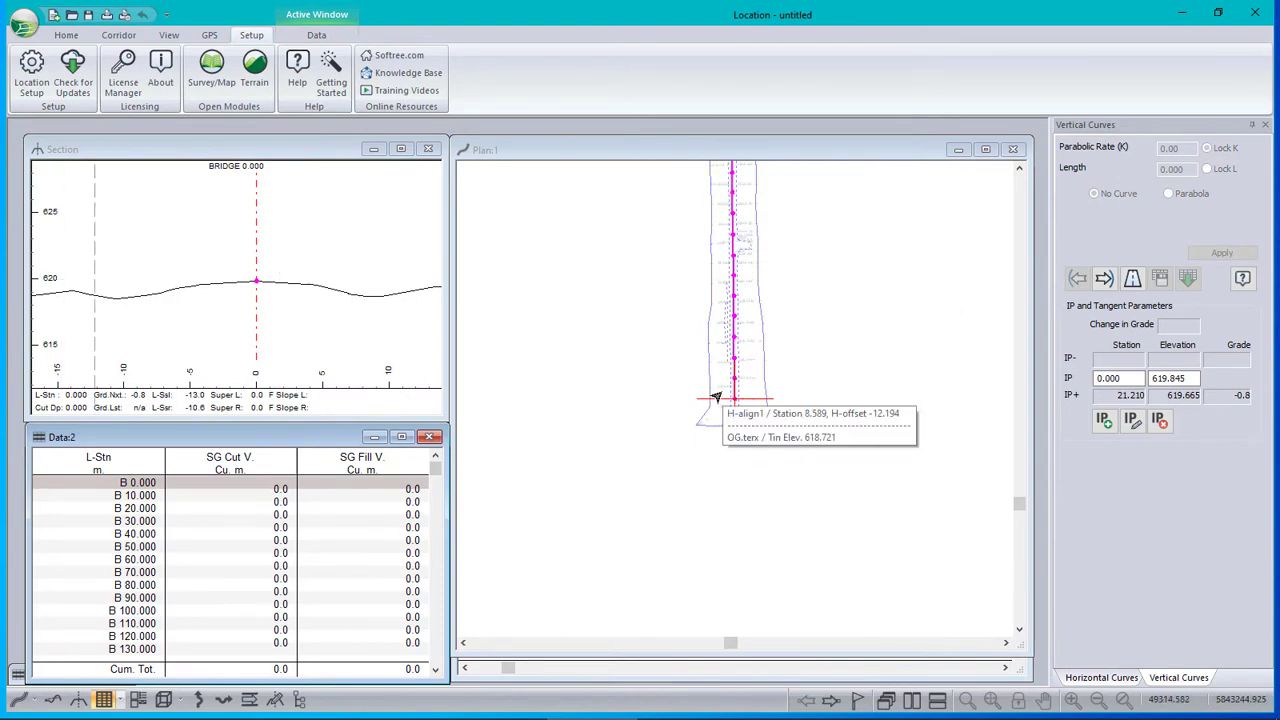
left_click(738, 288)
scroll(745, 300, "up", 2)
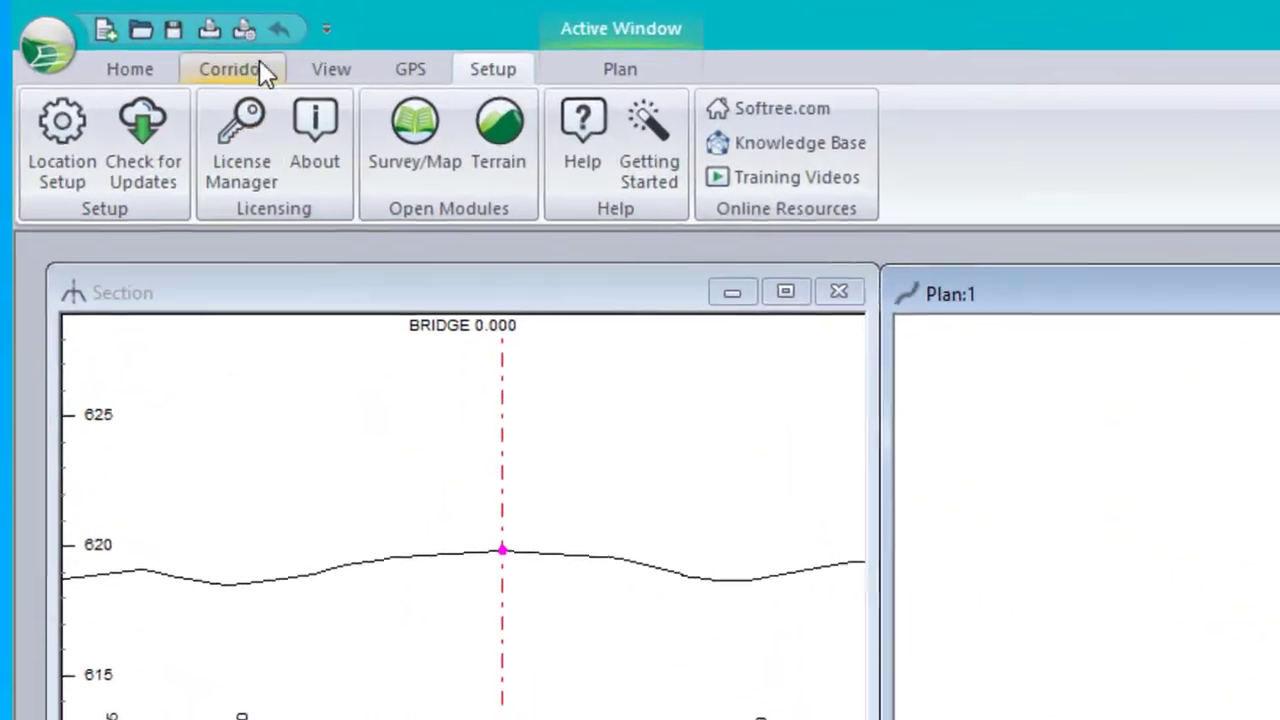
Add a new reference surface to alignment H-align1, sourced from a Terrain File.
left_click(130, 33)
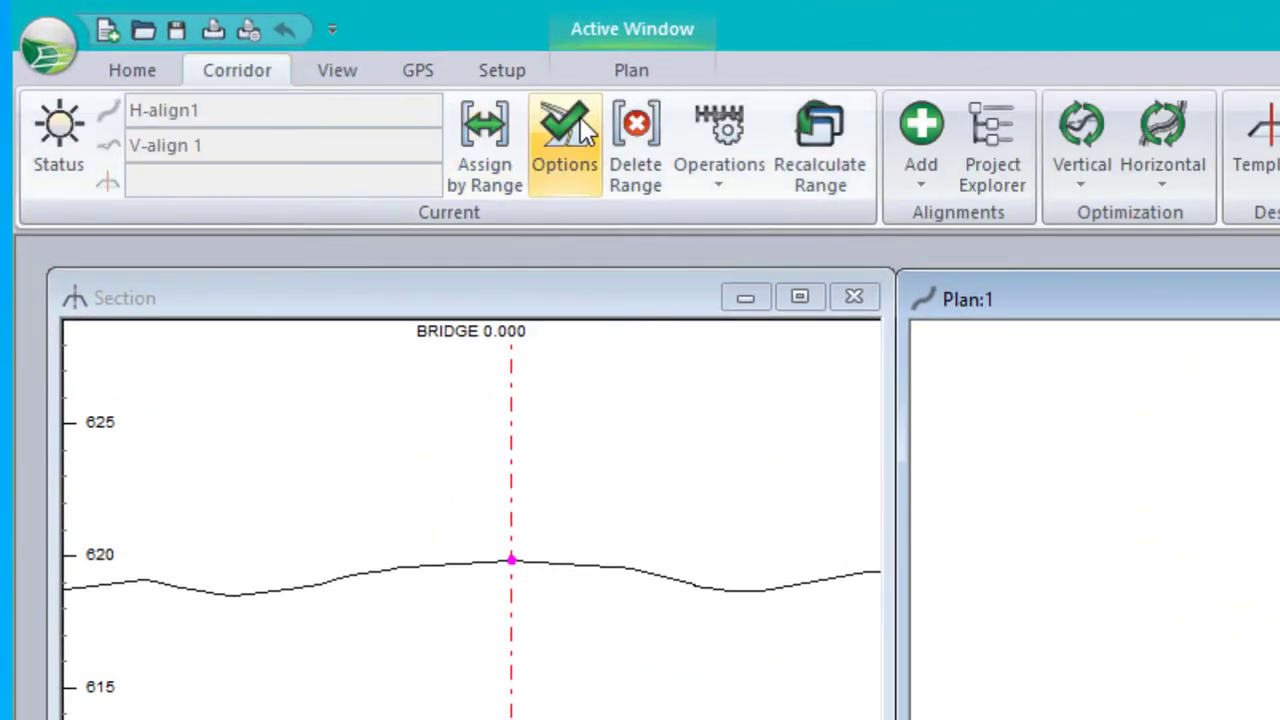
left_click(564, 130)
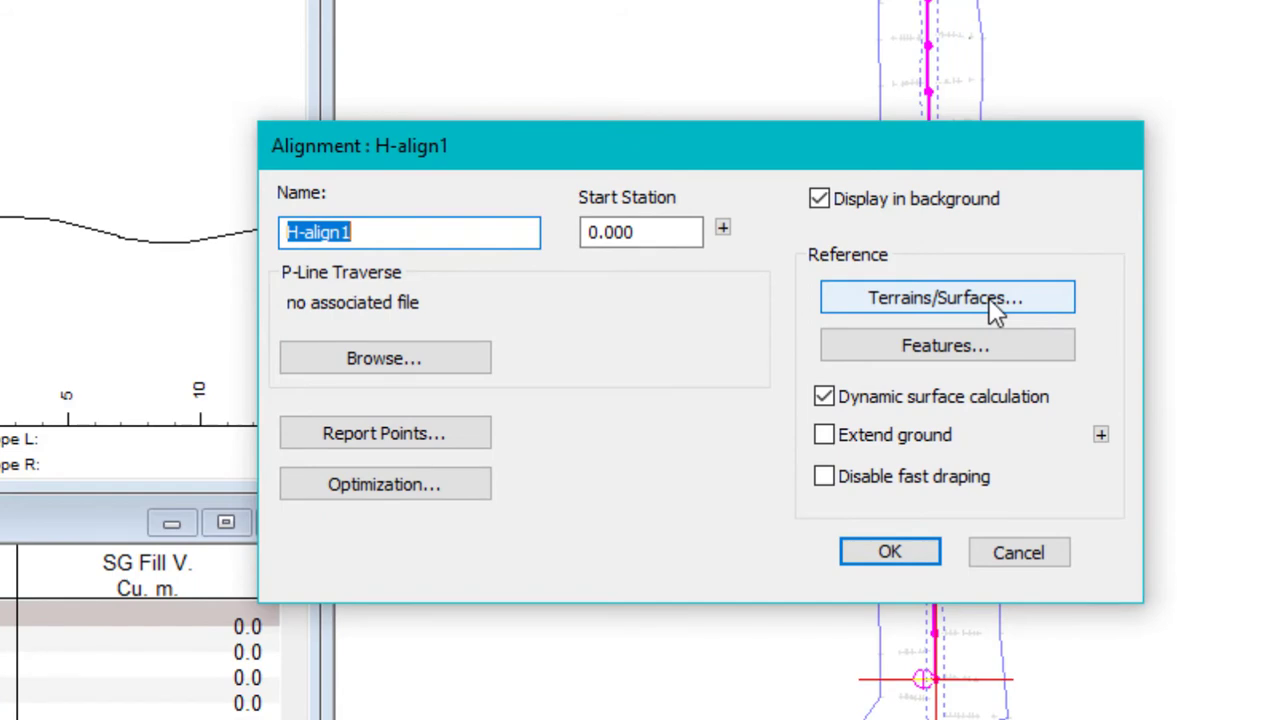
left_click(989, 300)
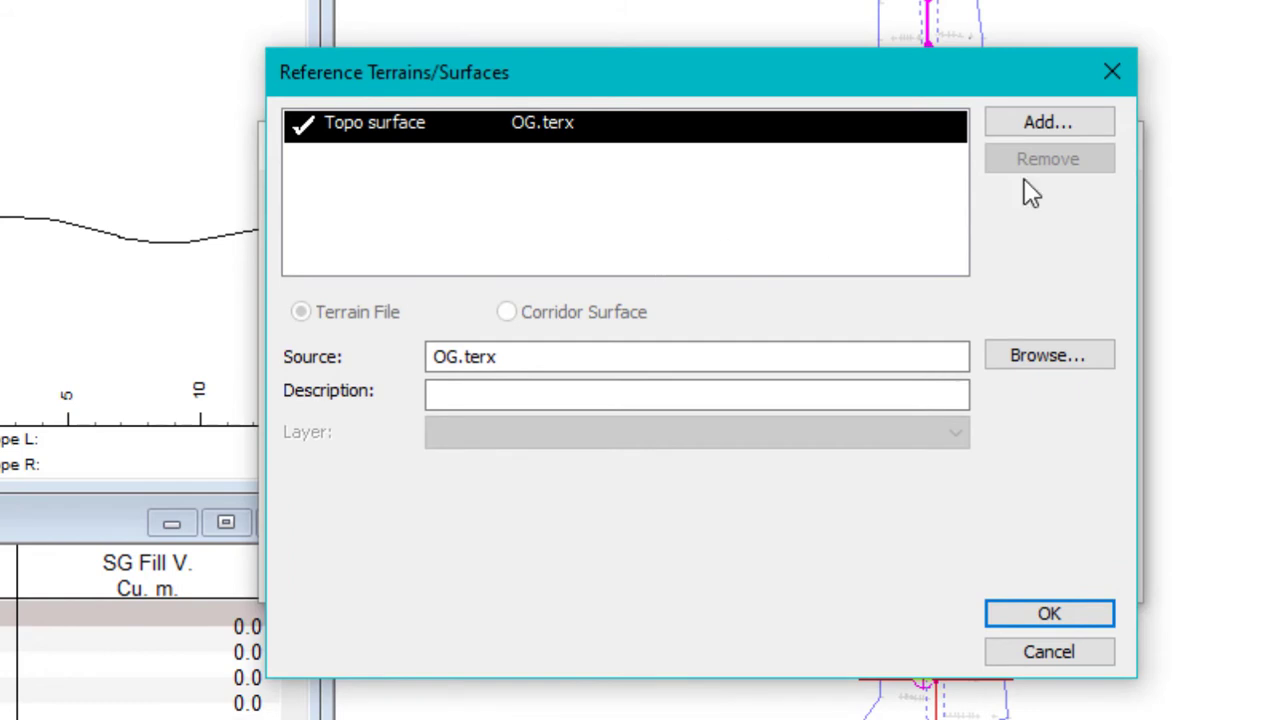
left_click(1083, 121)
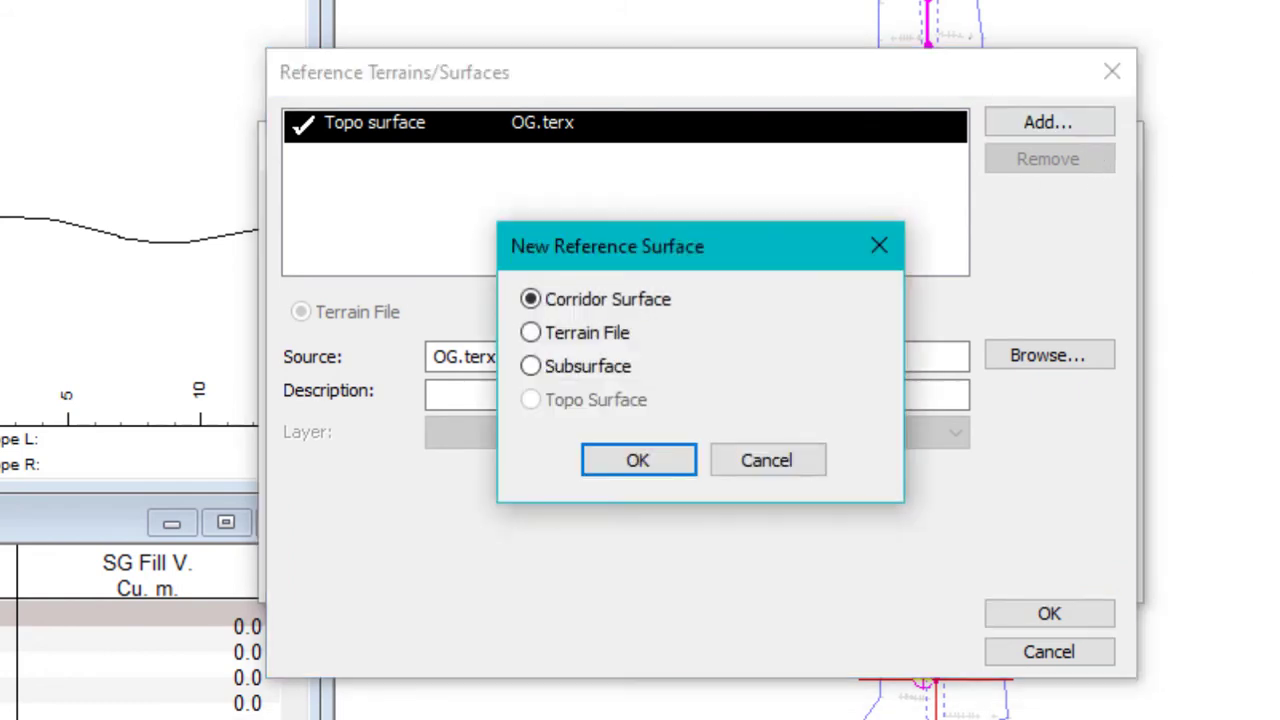
left_click(567, 340)
Load stripping.terx as reference surface 'stripping' on layer Srf10, included as a template volume surface.
left_click(637, 460)
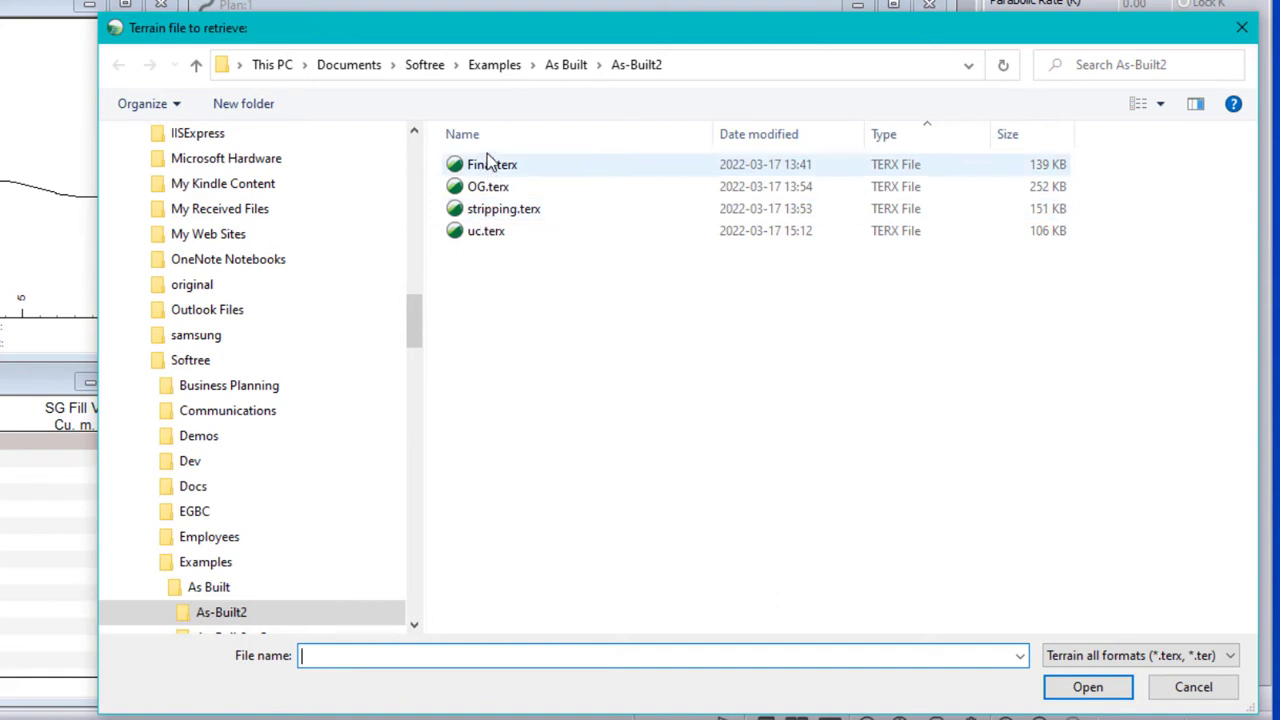
left_click(490, 236)
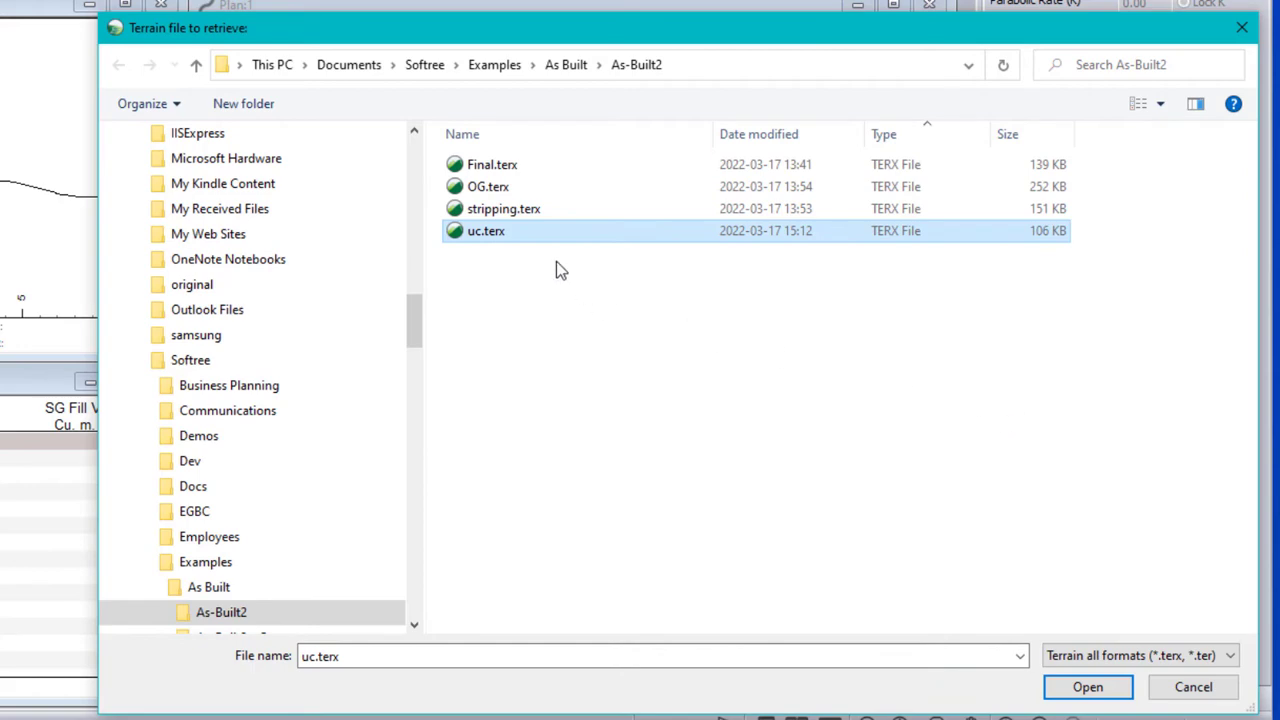
left_click(512, 212)
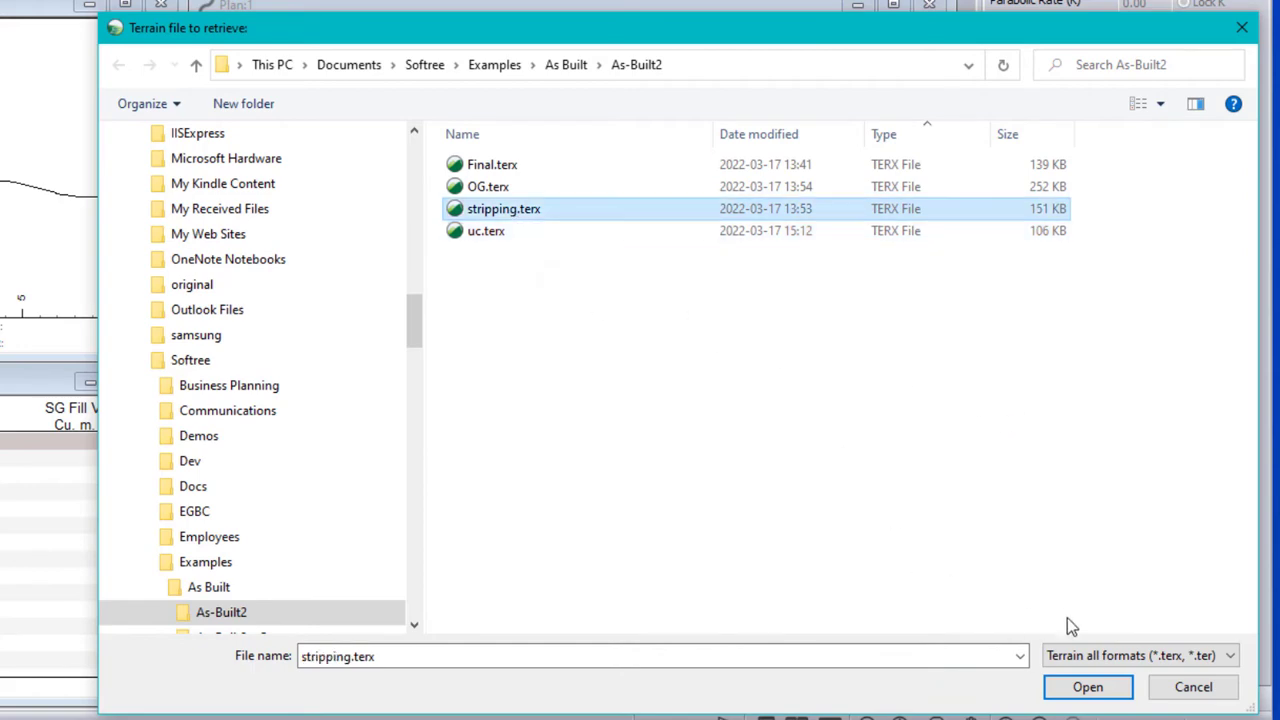
left_click(1088, 687)
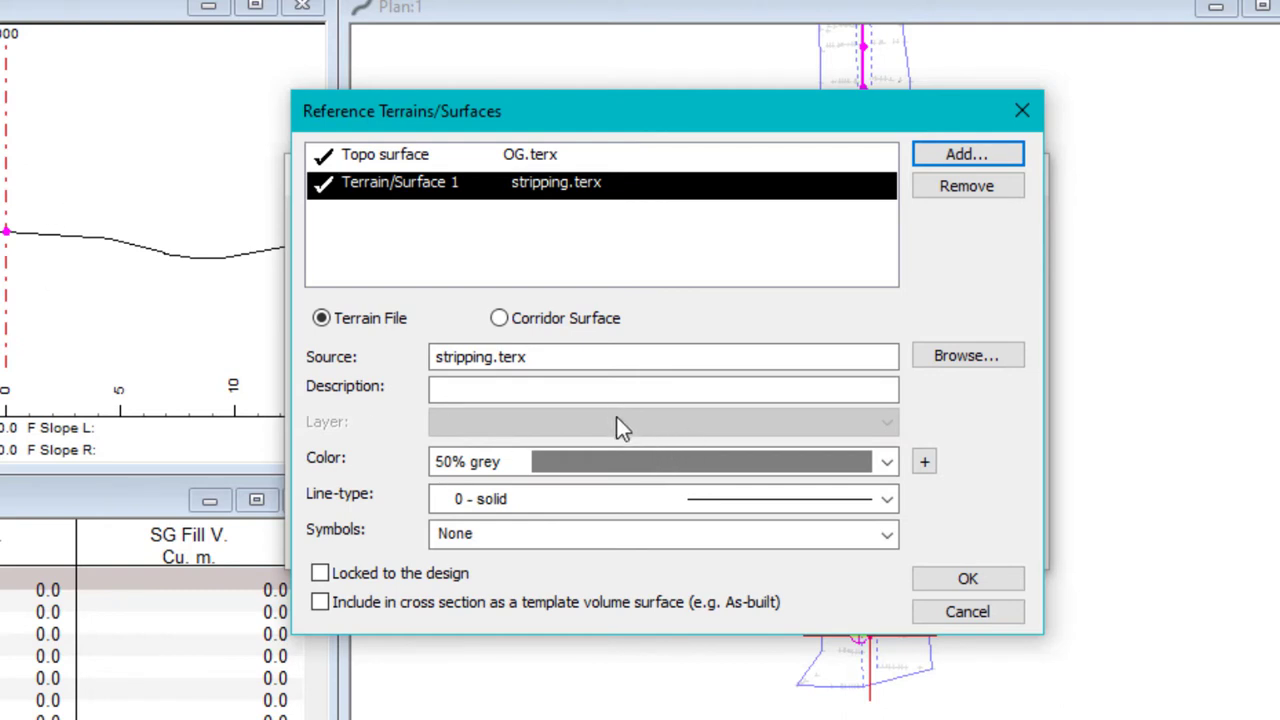
left_click(320, 602)
left_click(320, 602)
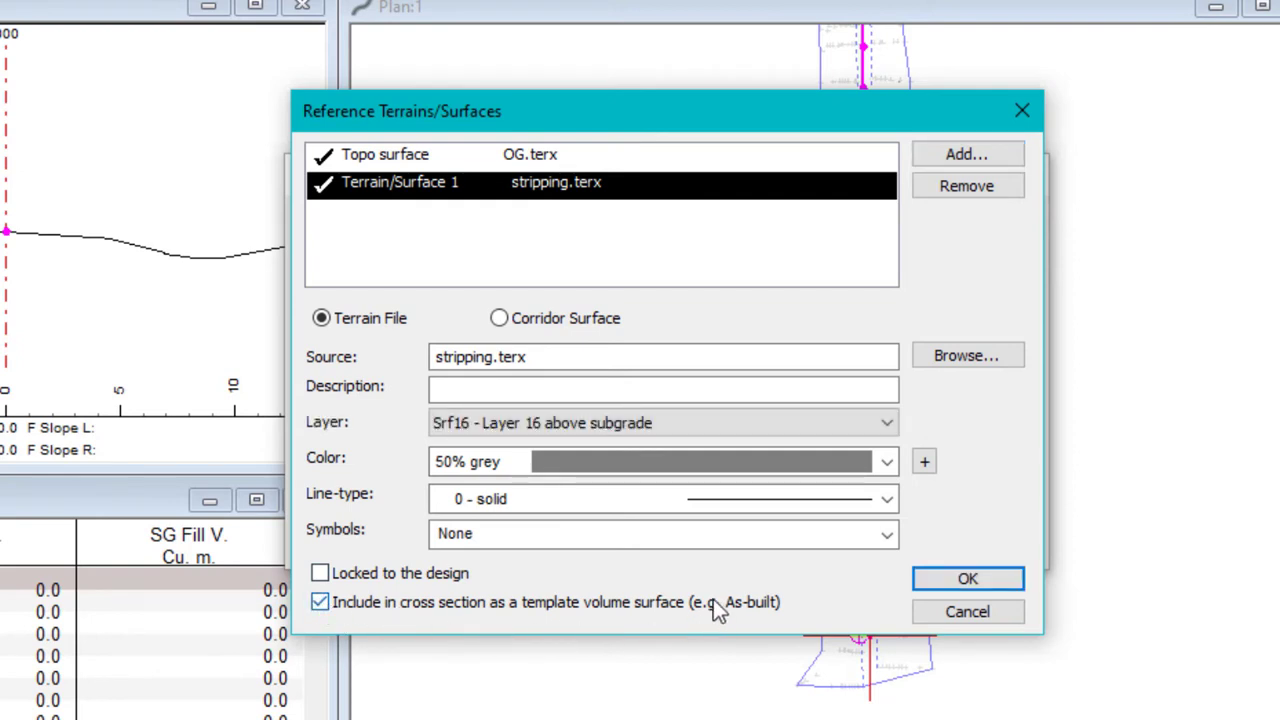
left_click(615, 422)
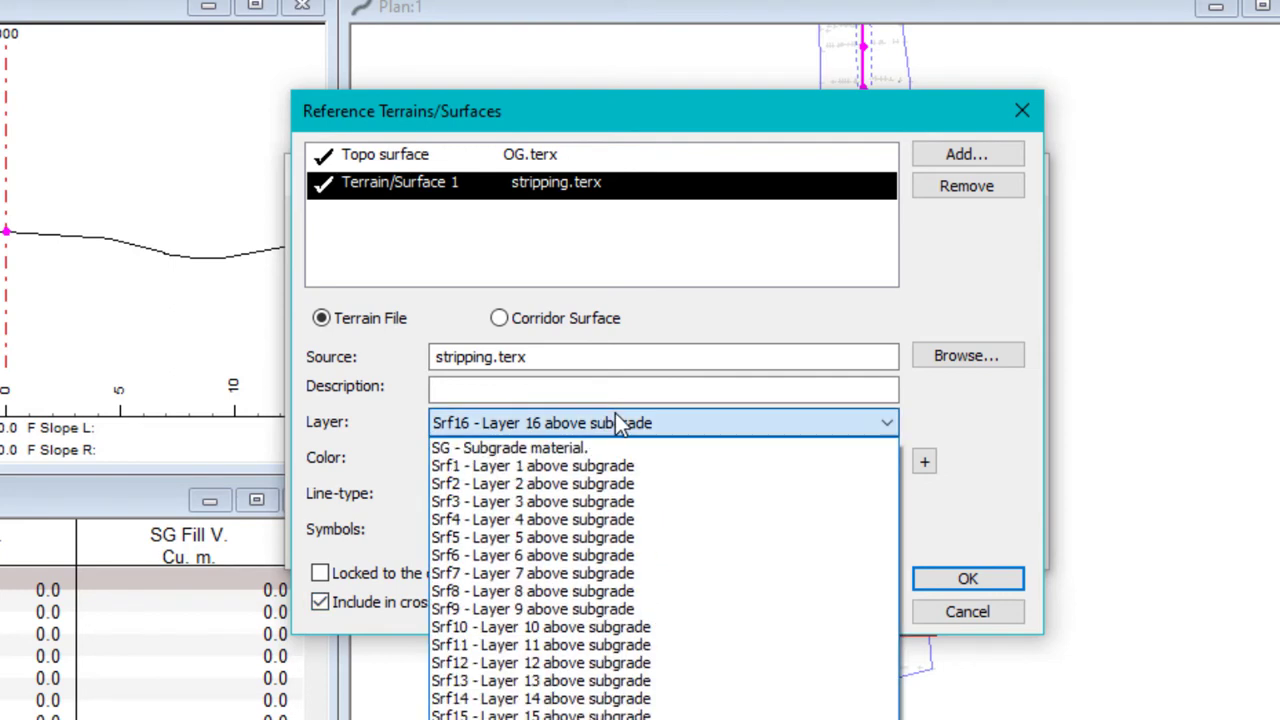
left_click(583, 627)
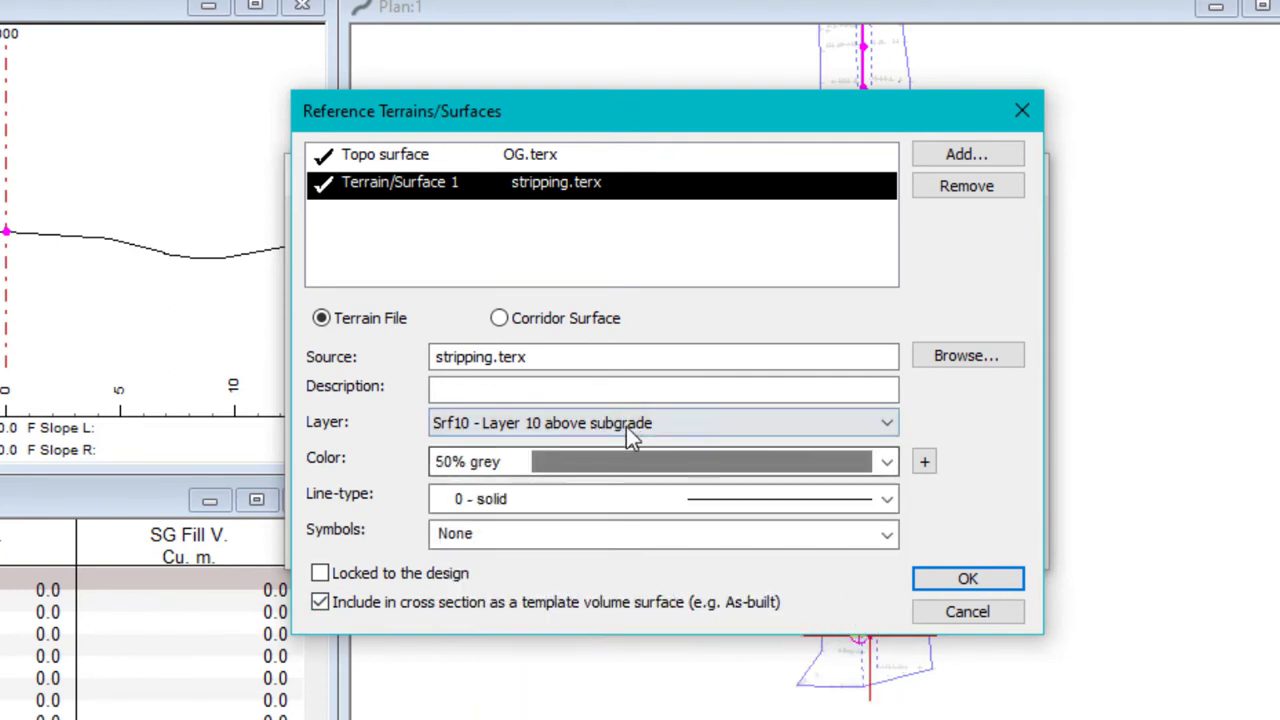
left_click(471, 388)
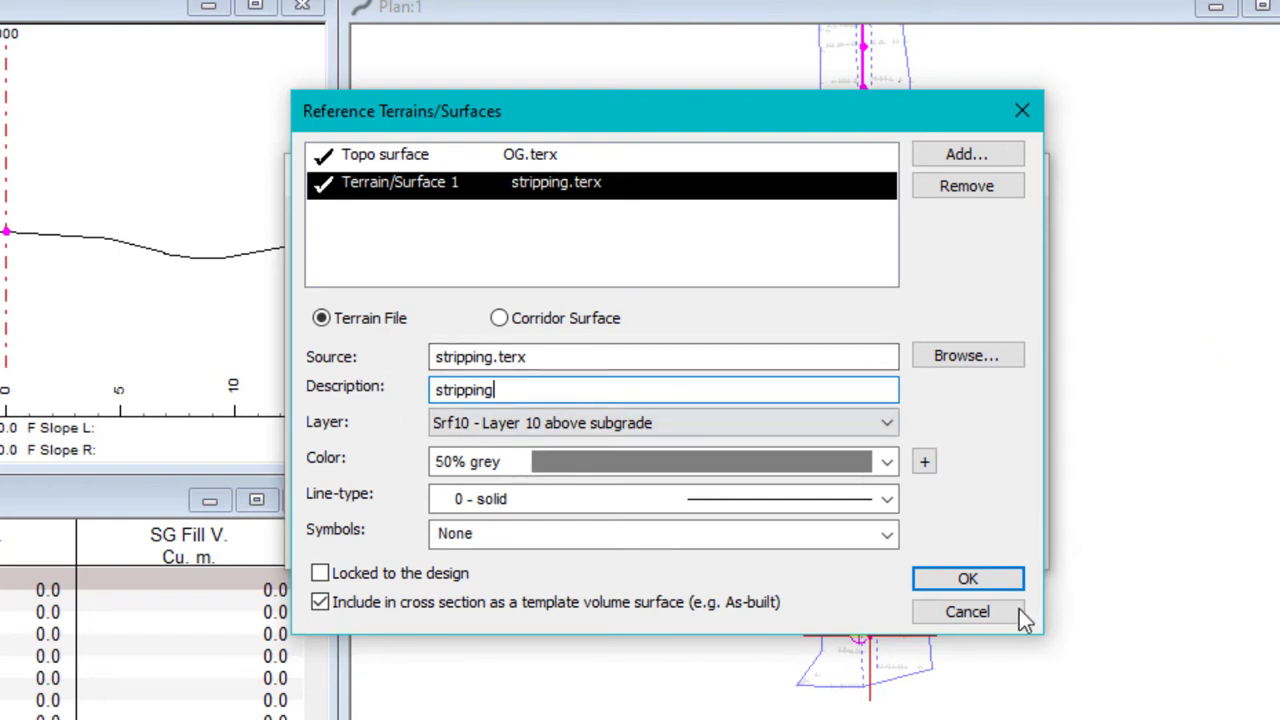
left_click(988, 579)
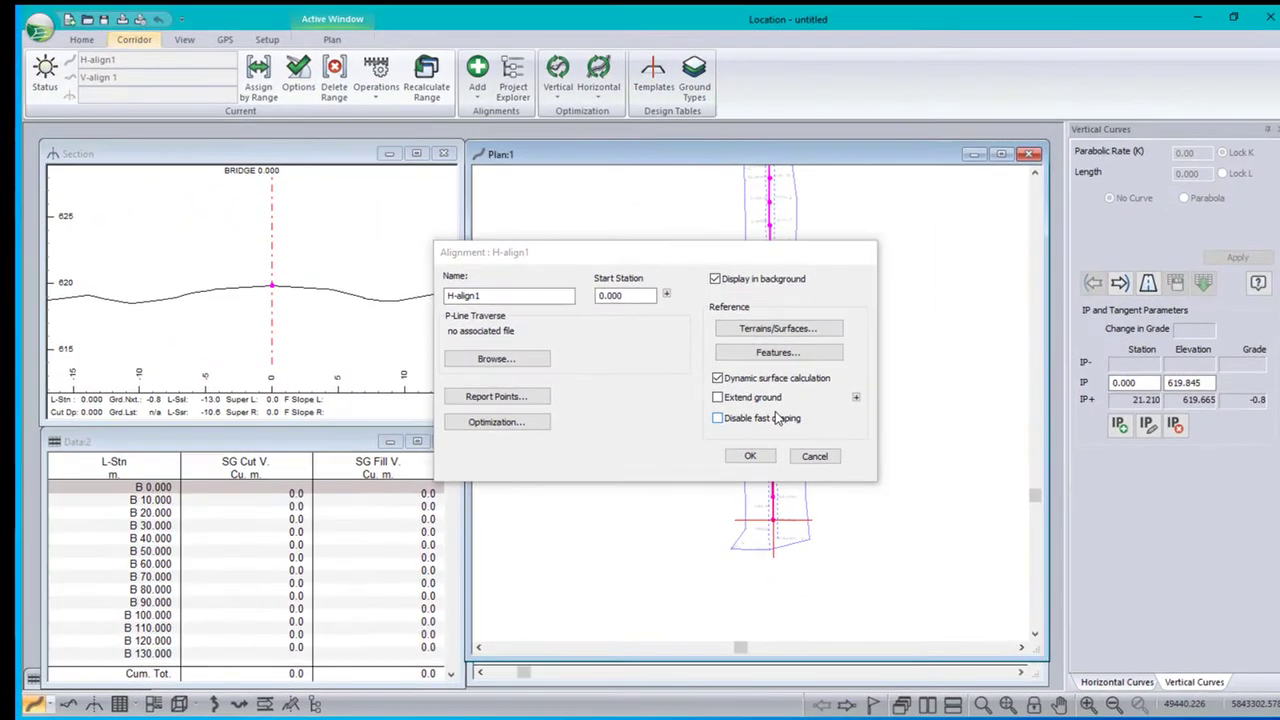
In the RoadEng 9 Location window, load stripping.terx into Reference terrain 1.
key("alt+Tab")
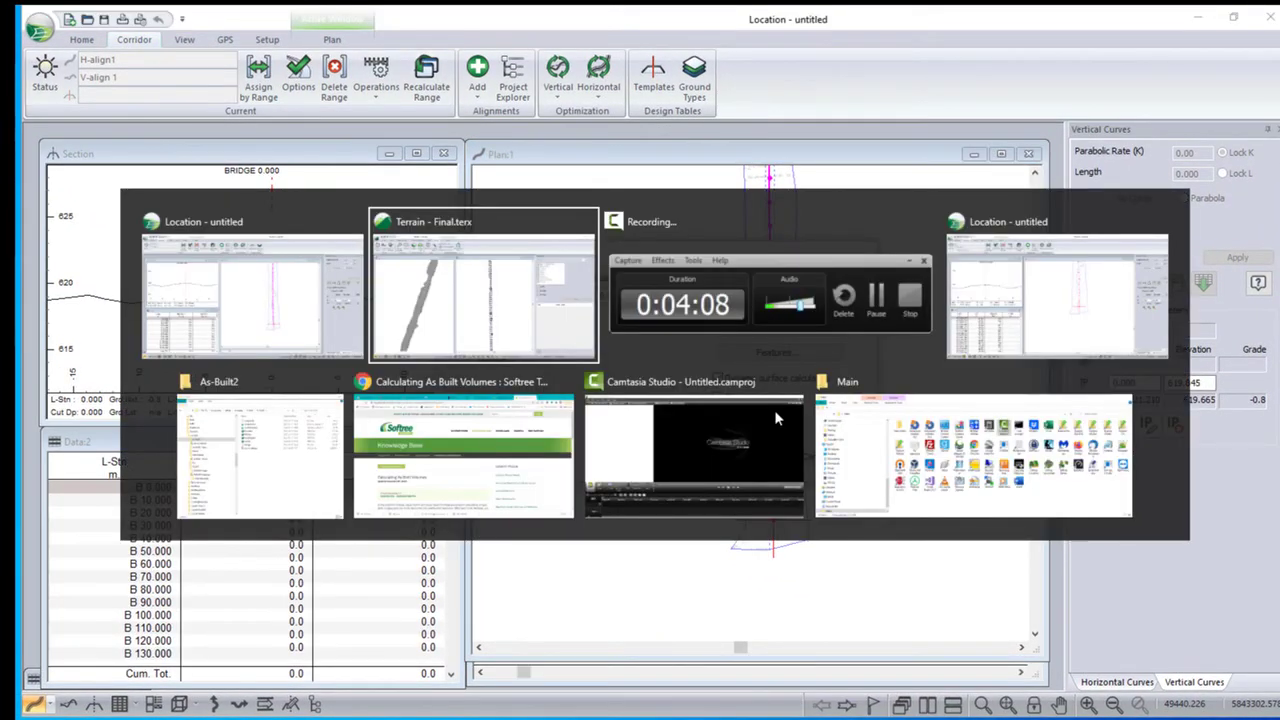
key("alt+Tab")
key("alt+Tab")
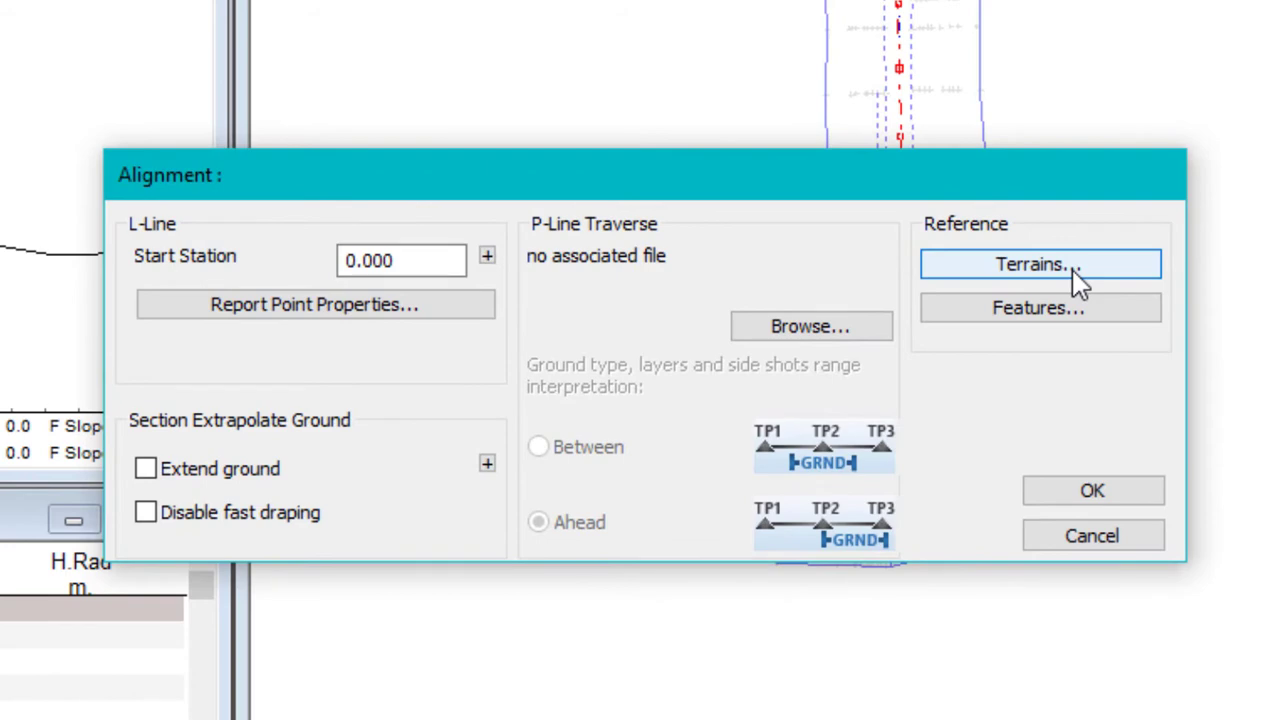
left_click(1040, 264)
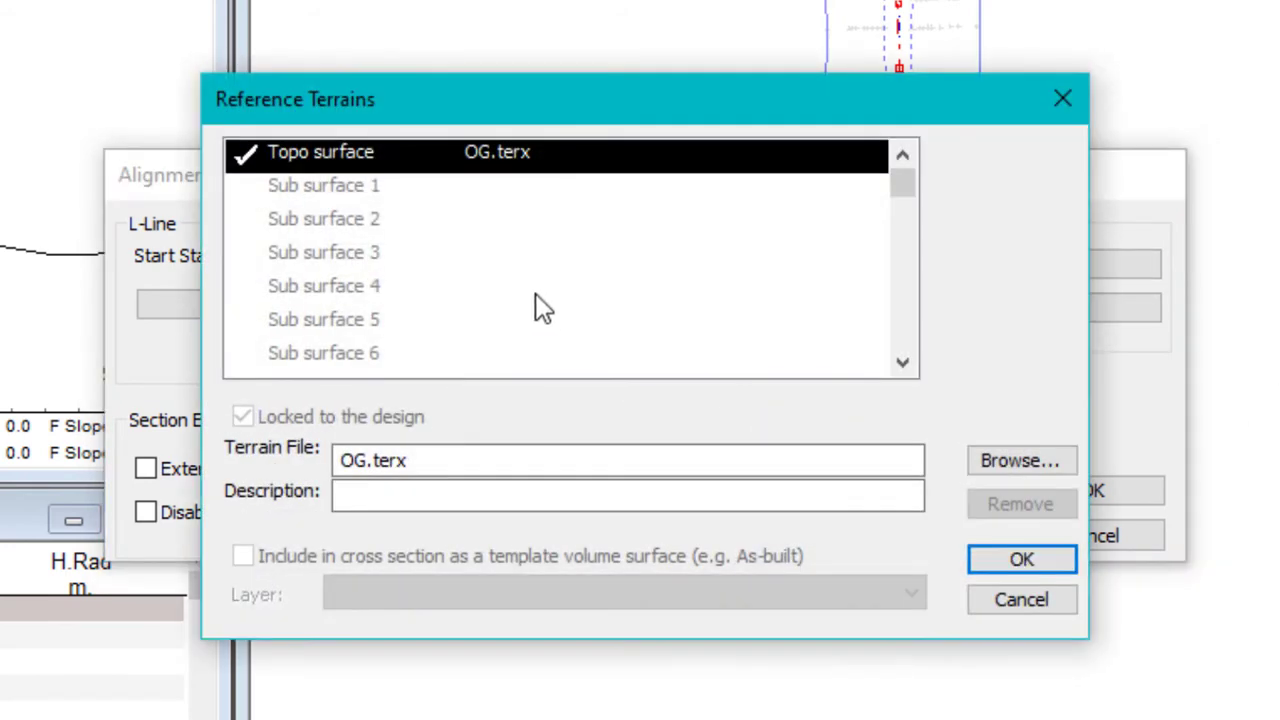
scroll(543, 268, "down", 3)
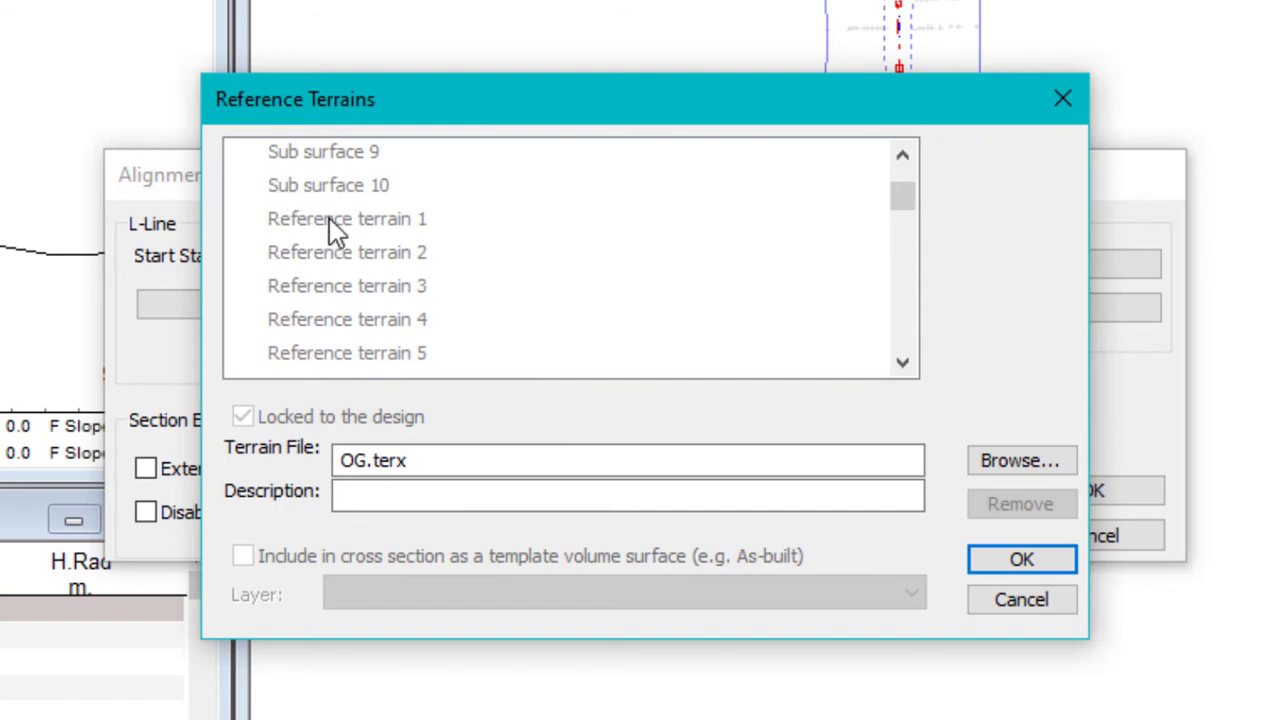
left_click(329, 220)
left_click(1040, 460)
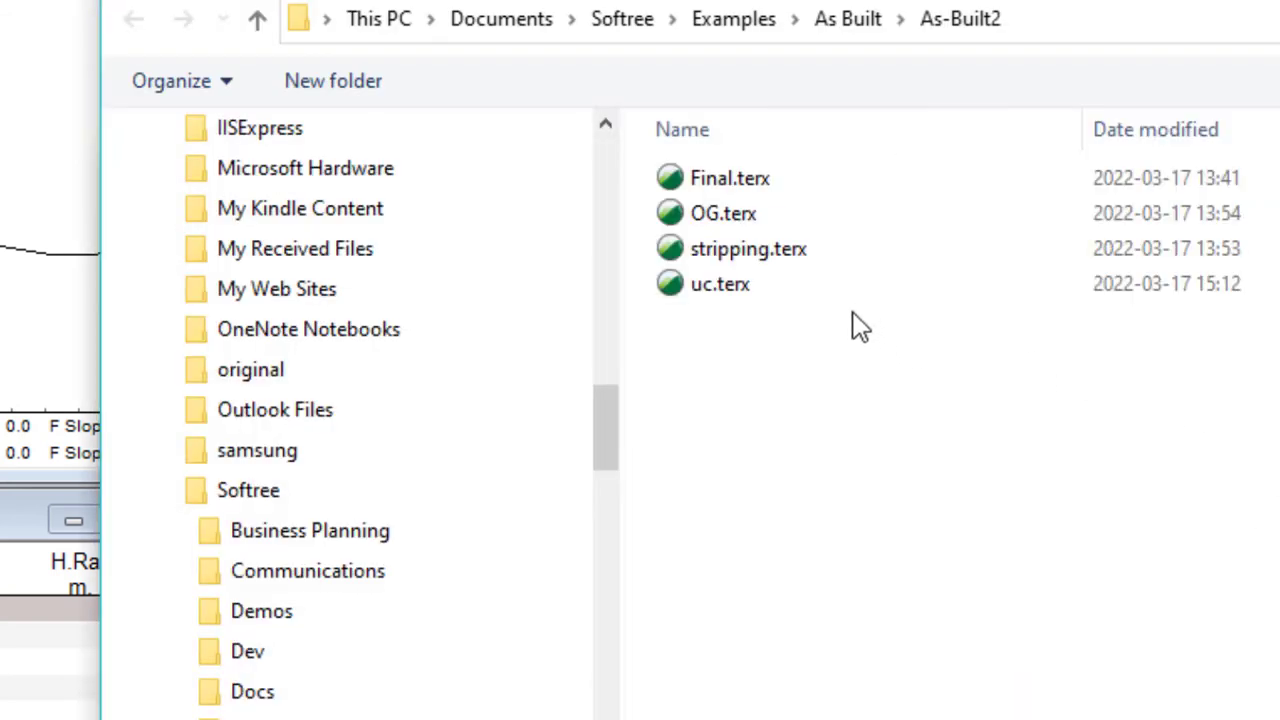
left_click(746, 252)
double_click(748, 250)
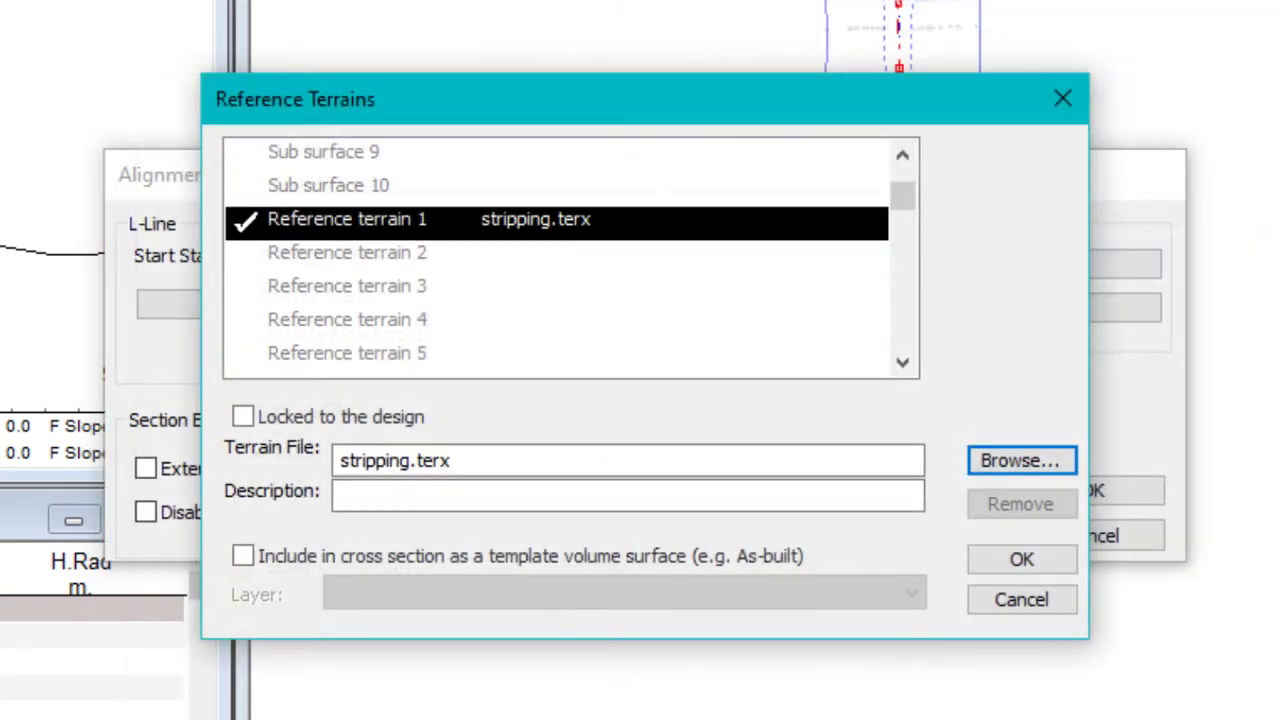
Include Reference terrain 1 in cross sections as a template volume surface on layer Srf10.
left_click(243, 556)
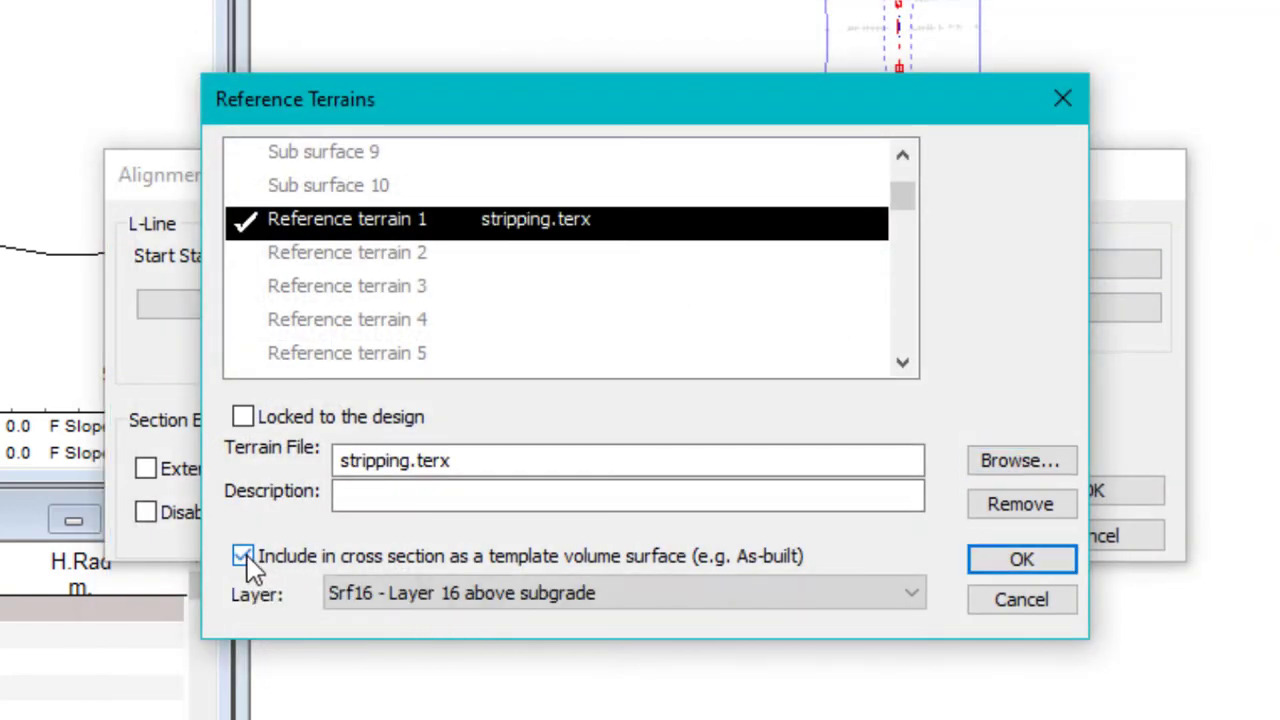
left_click(906, 603)
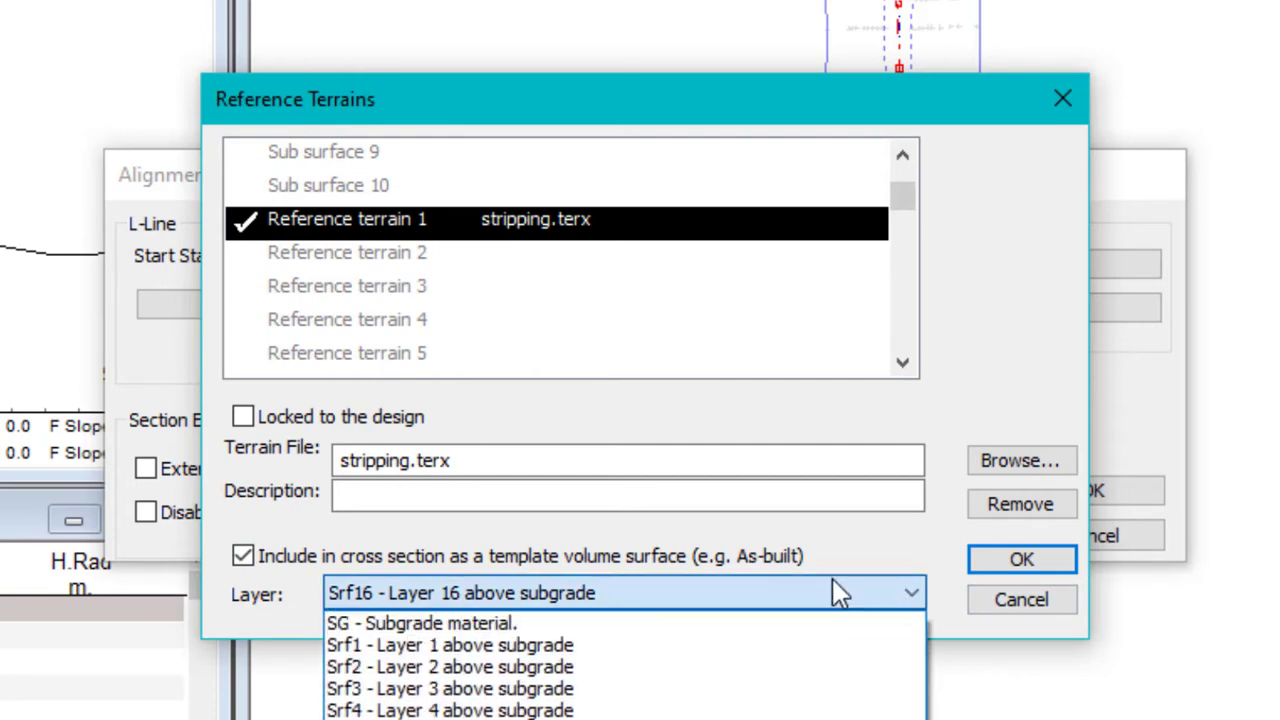
key("Escape")
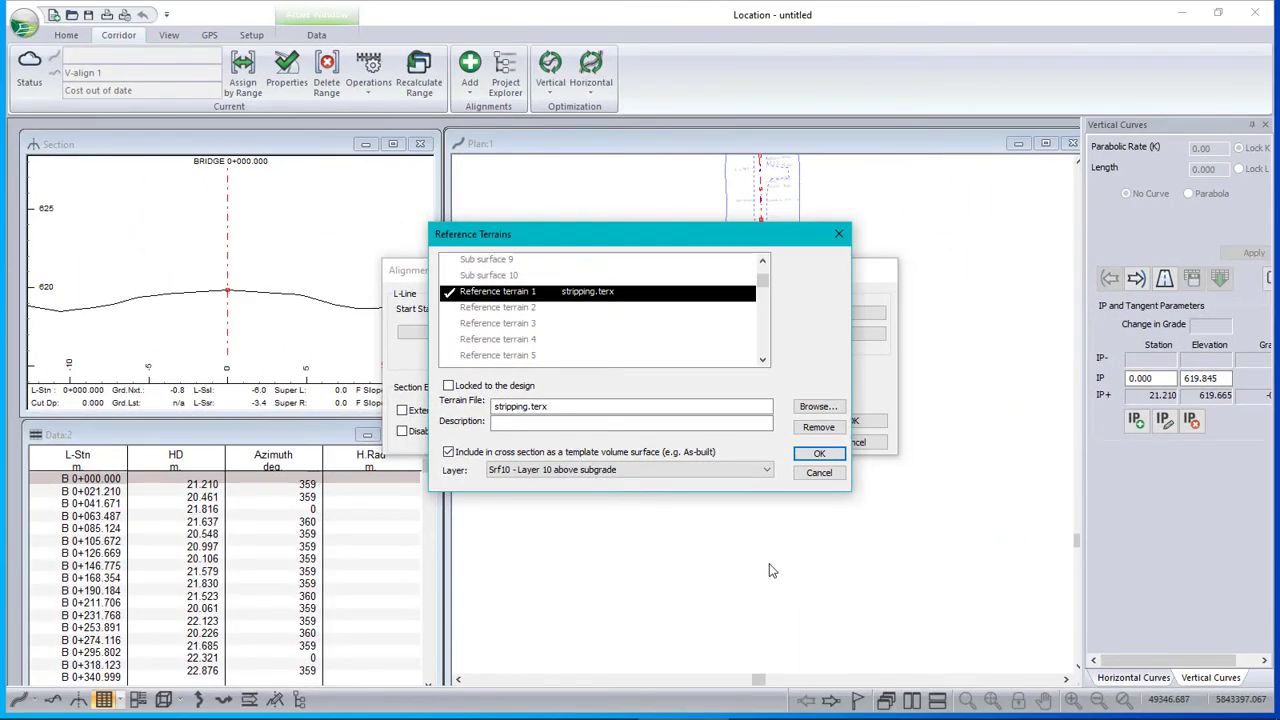
Add uc.terx as a second reference surface from a terrain file.
key("alt+Tab")
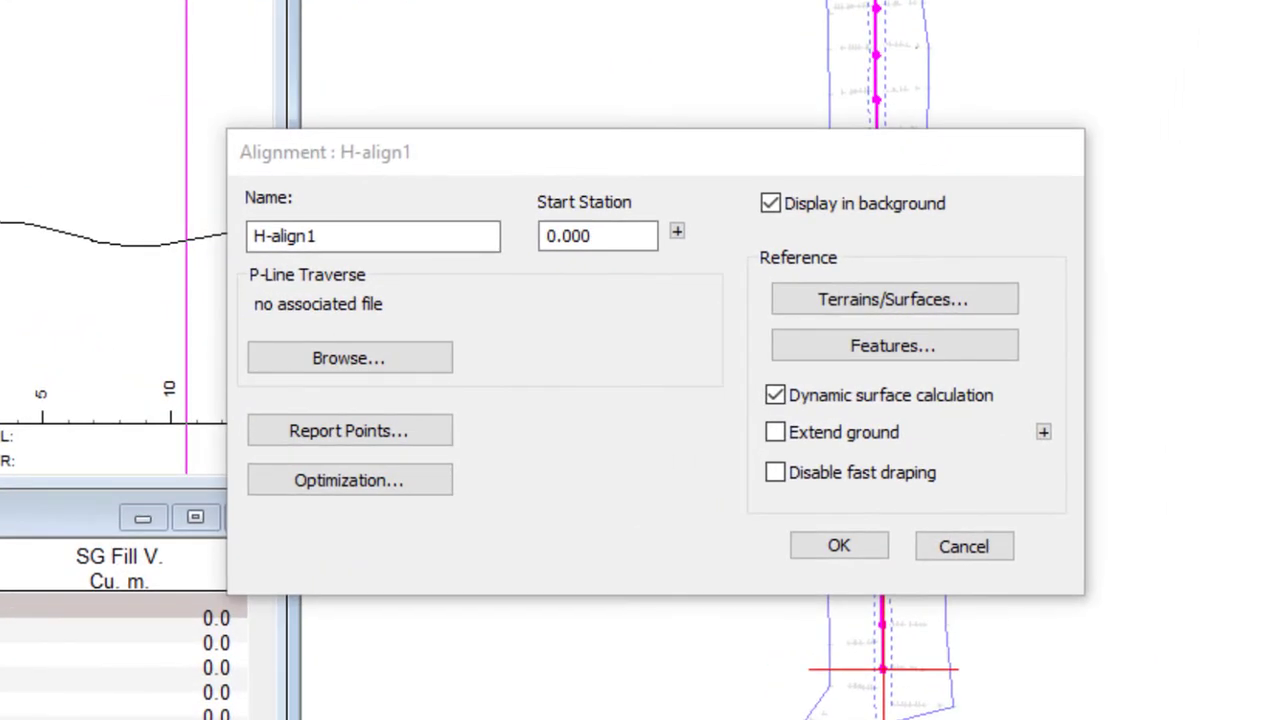
left_click(947, 302)
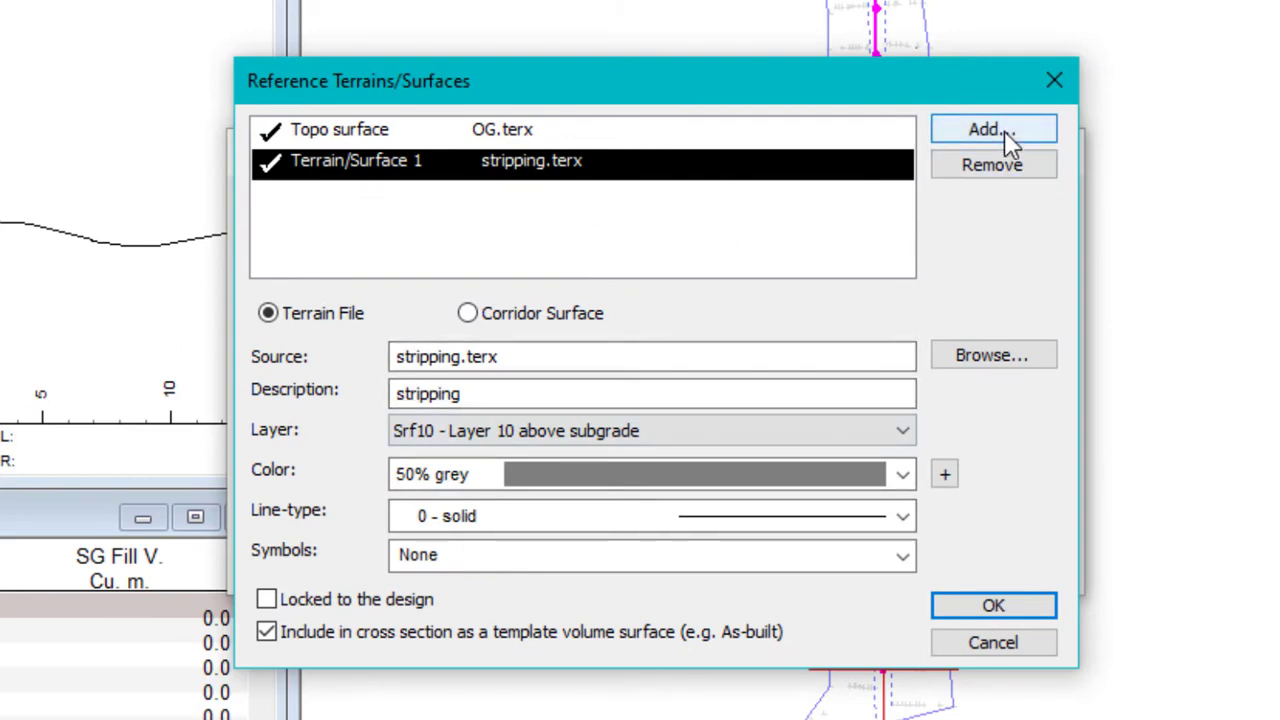
left_click(1040, 126)
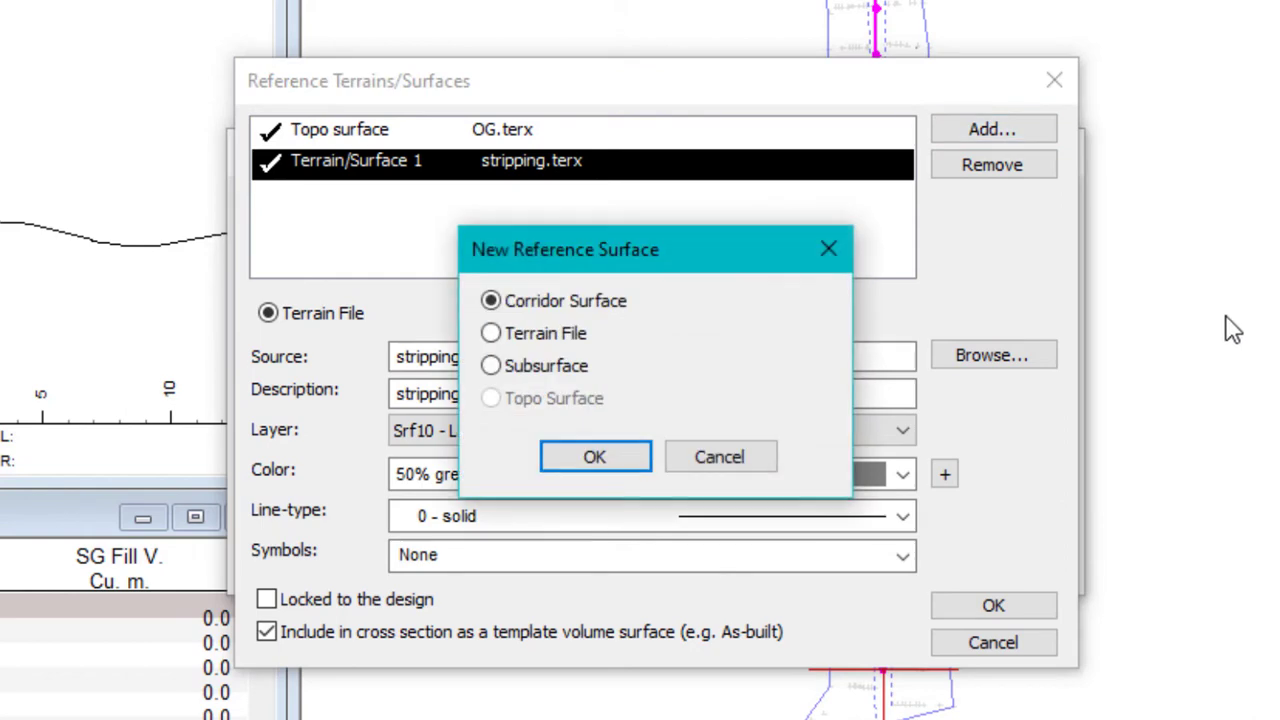
left_click(516, 335)
left_click(609, 460)
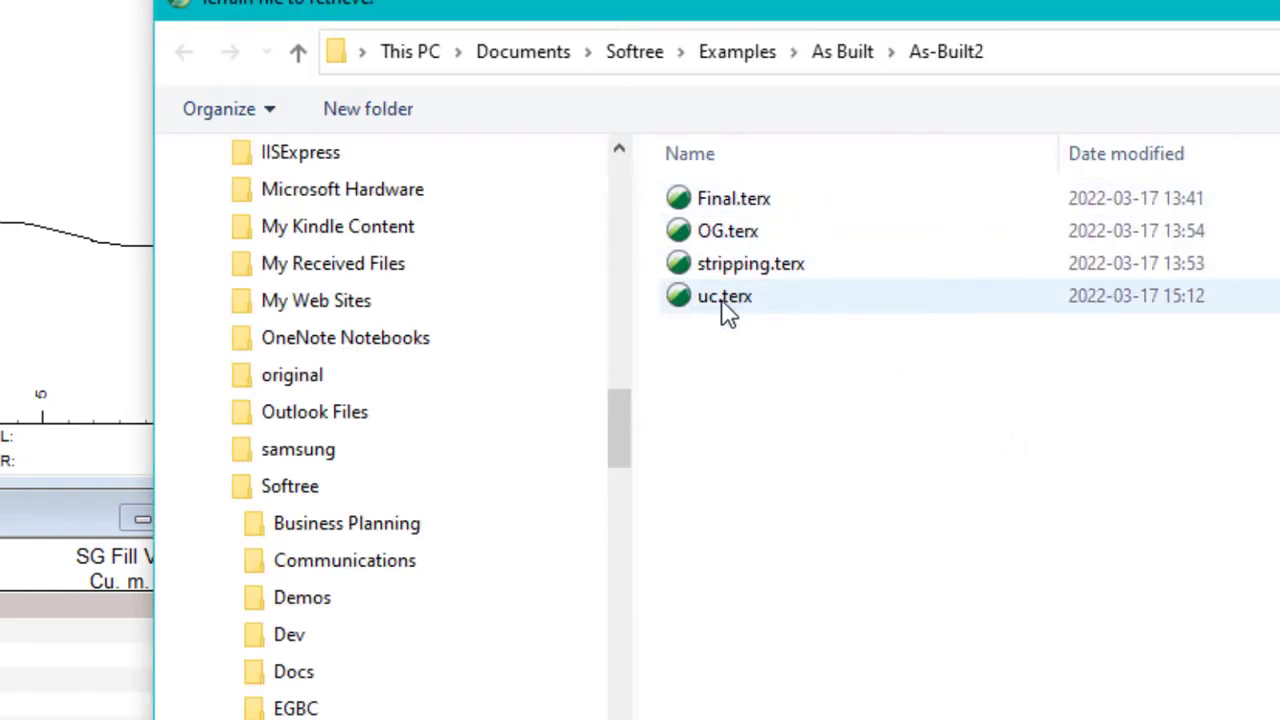
double_click(724, 297)
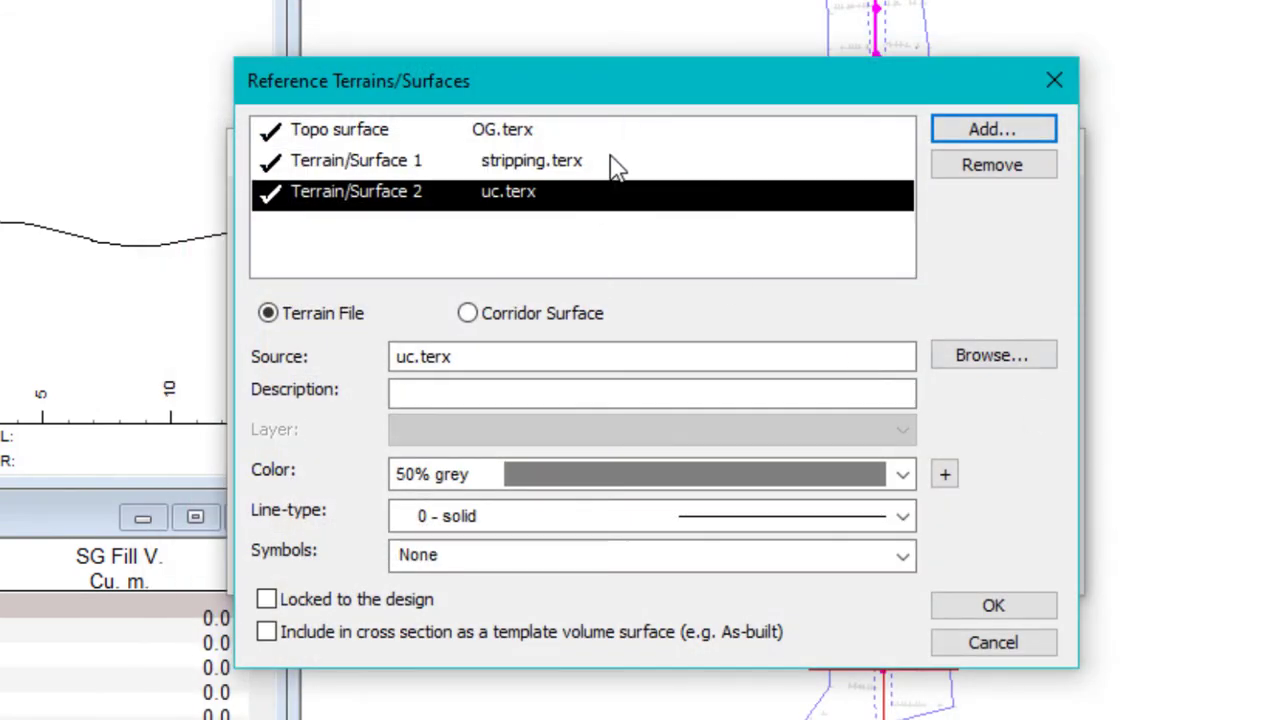
Include uc.terx in cross sections on layer Srf11 - Layer 11 above subgrade.
left_click(288, 632)
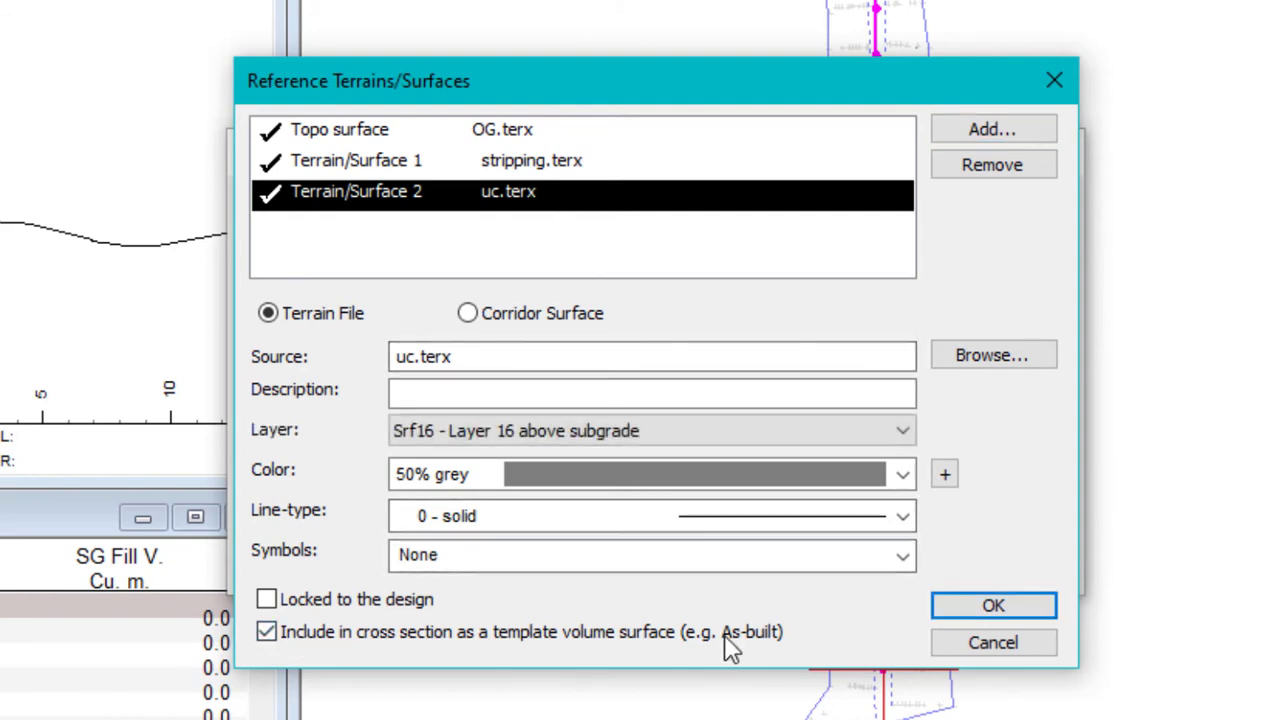
left_click(903, 430)
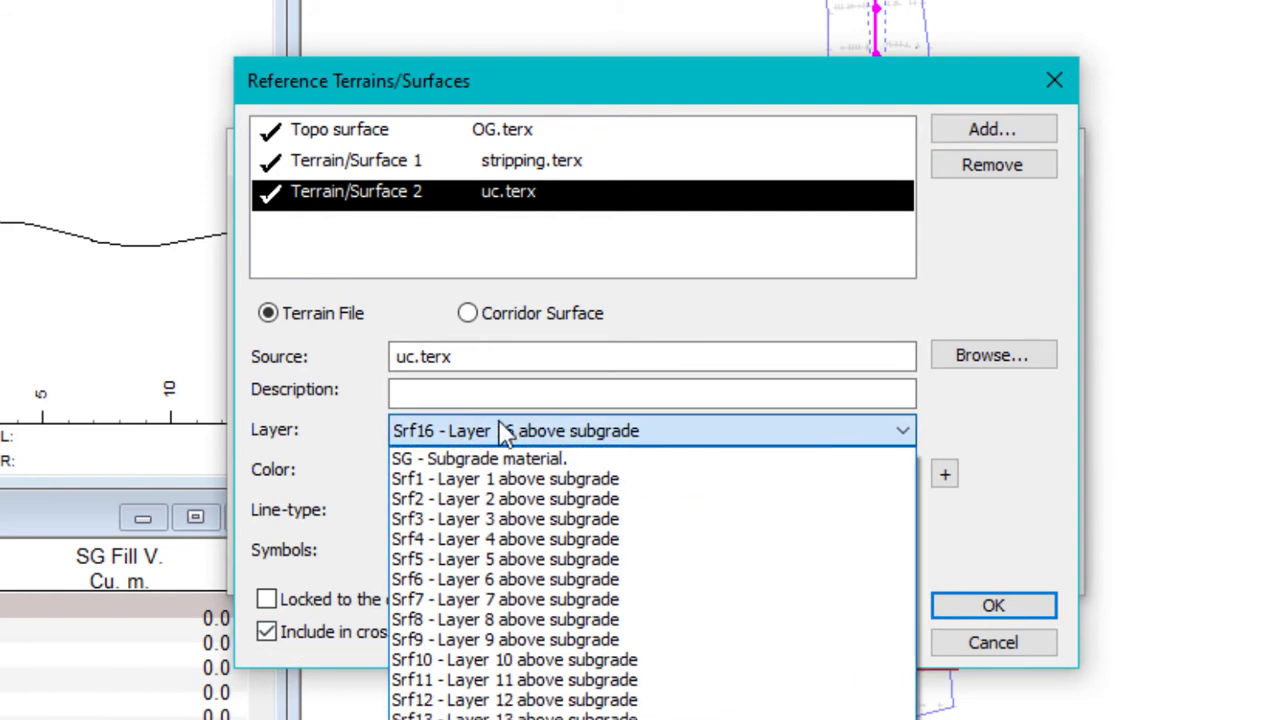
left_click(520, 680)
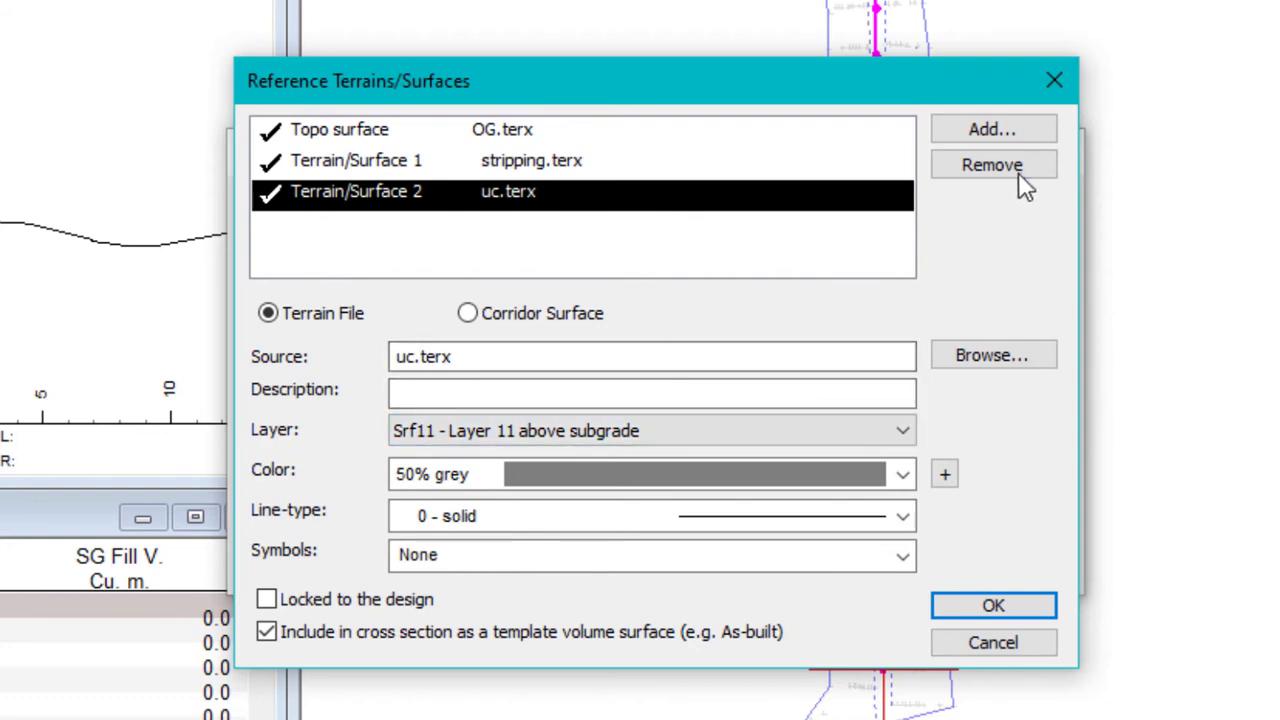
Add Final.terx as Terrain/Surface 3, a template volume surface on the SG - Subgrade material layer.
left_click(1011, 135)
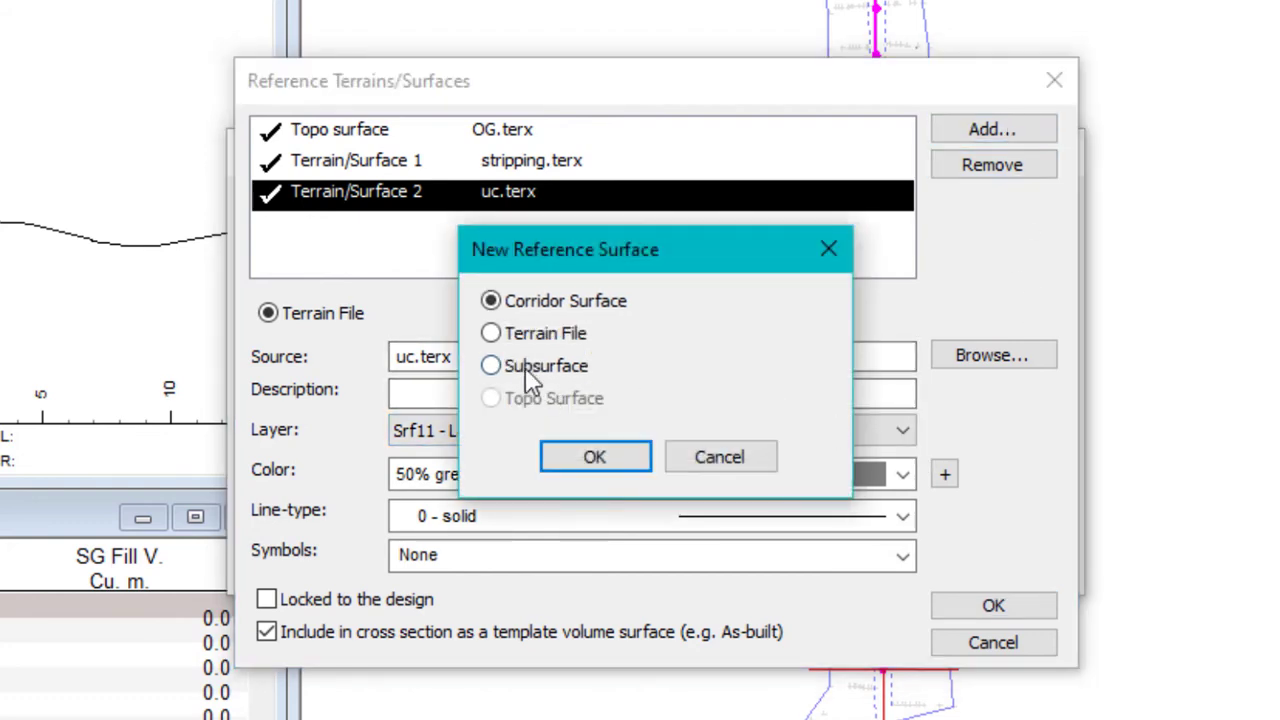
left_click(491, 333)
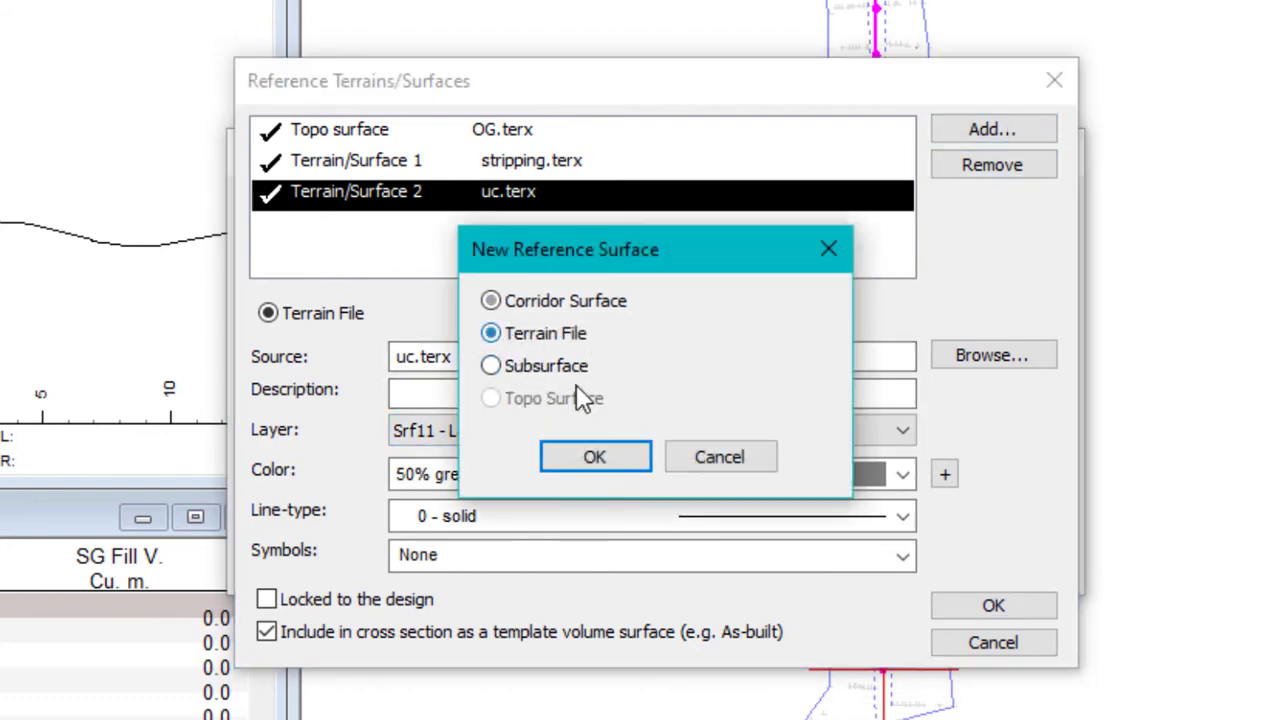
left_click(590, 458)
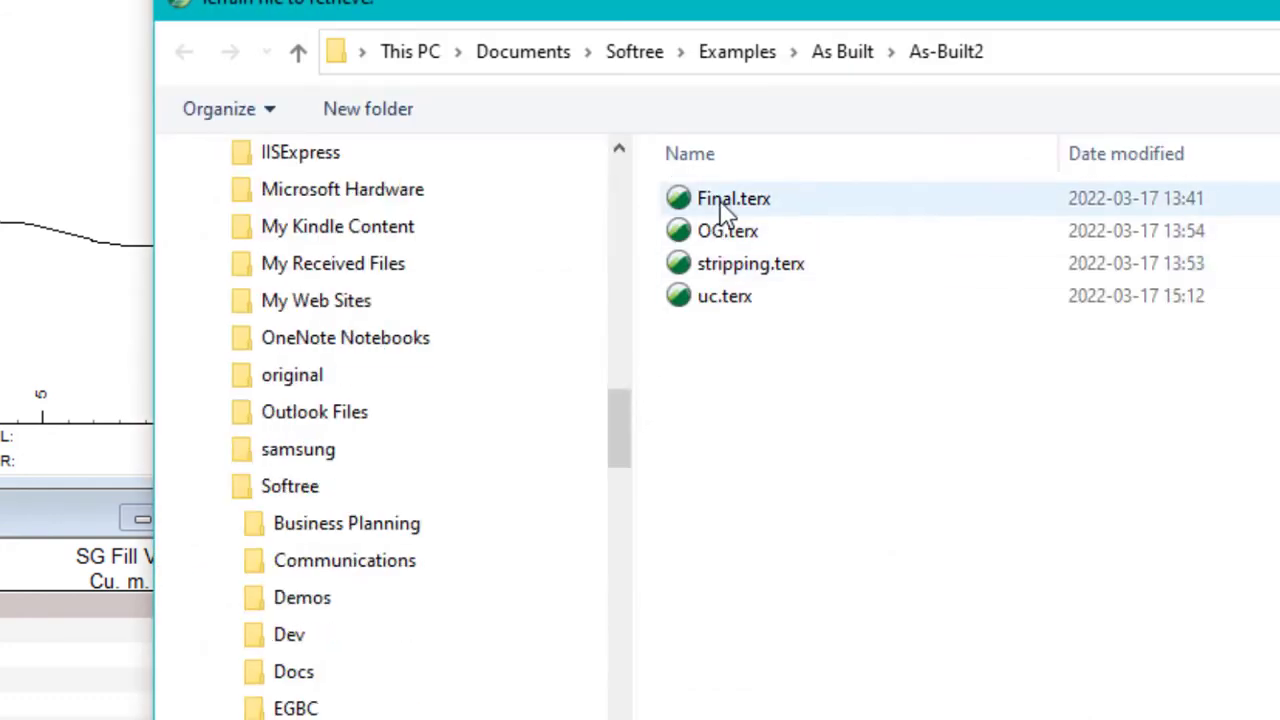
double_click(735, 203)
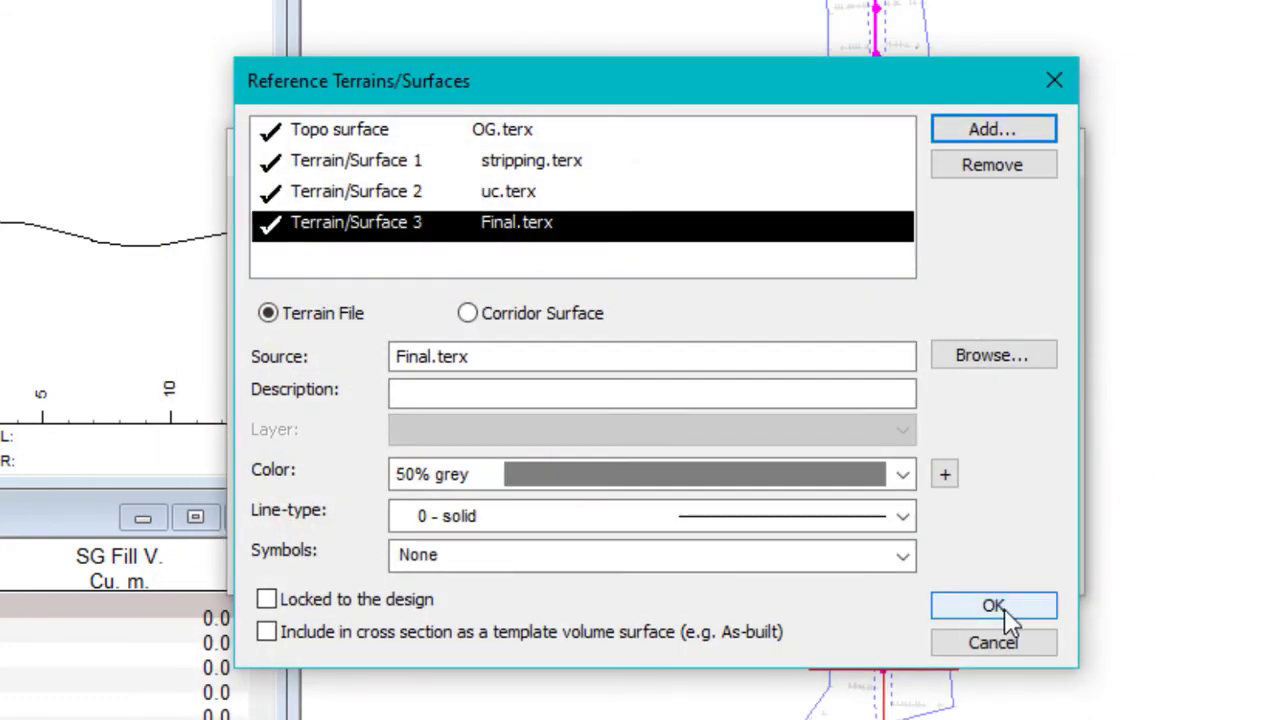
left_click(270, 634)
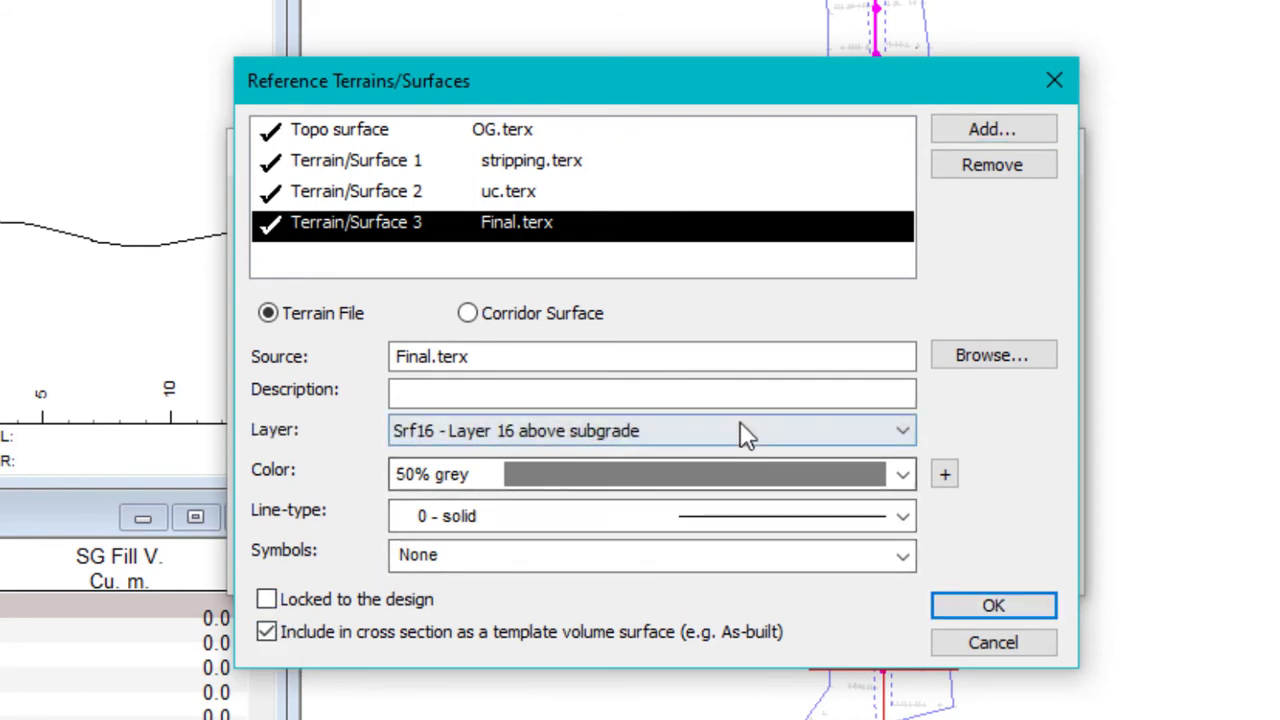
left_click(820, 432)
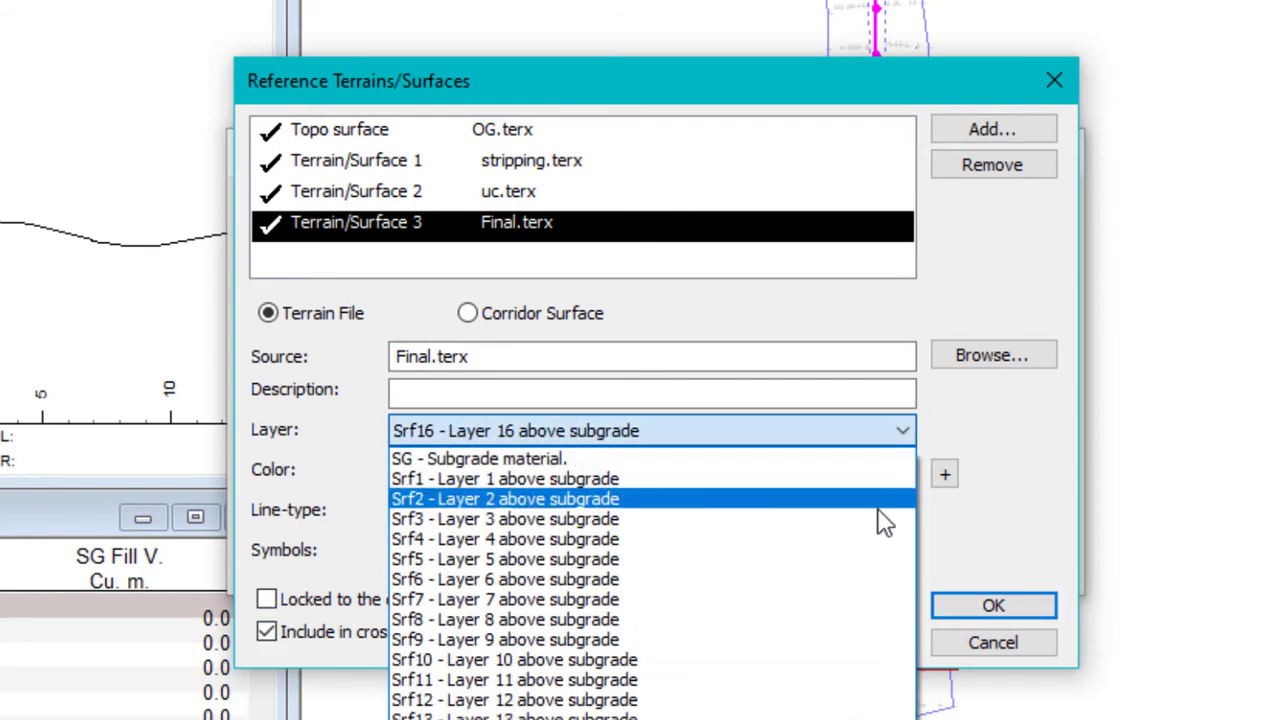
left_click(511, 460)
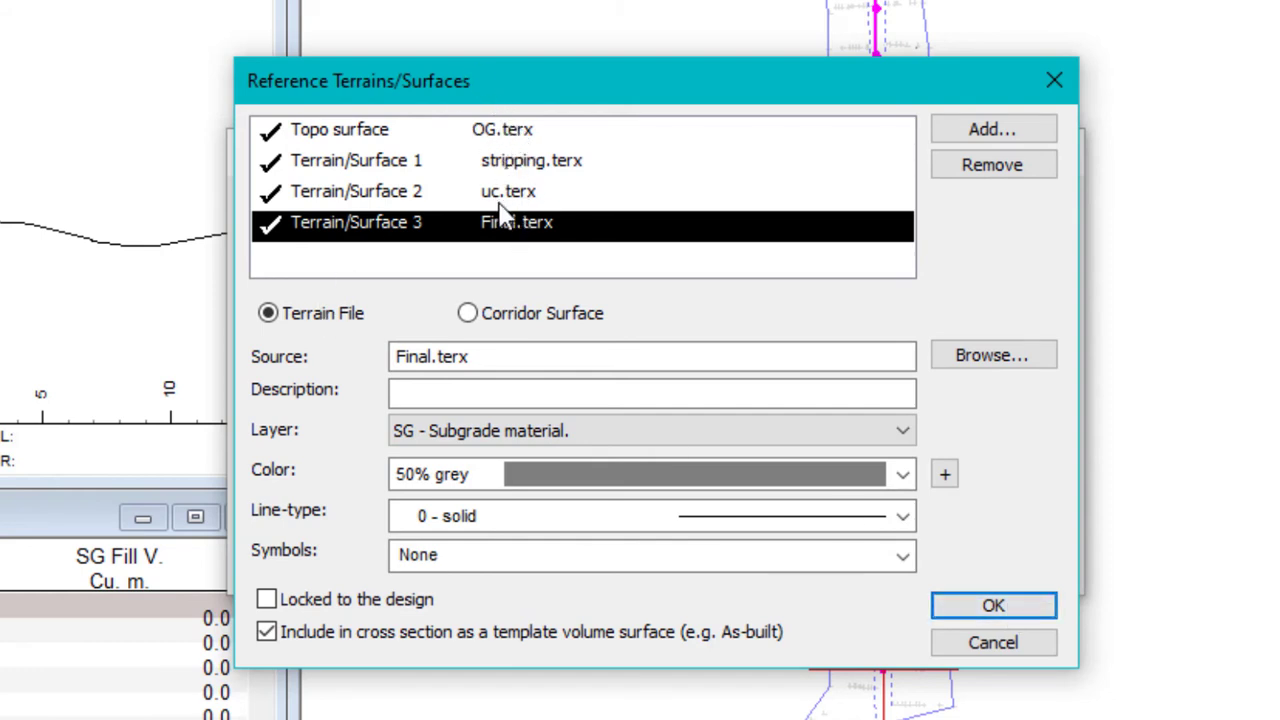
Accept the terrain and alignment settings and recalculate all cross sections for the whole alignment.
left_click(1029, 603)
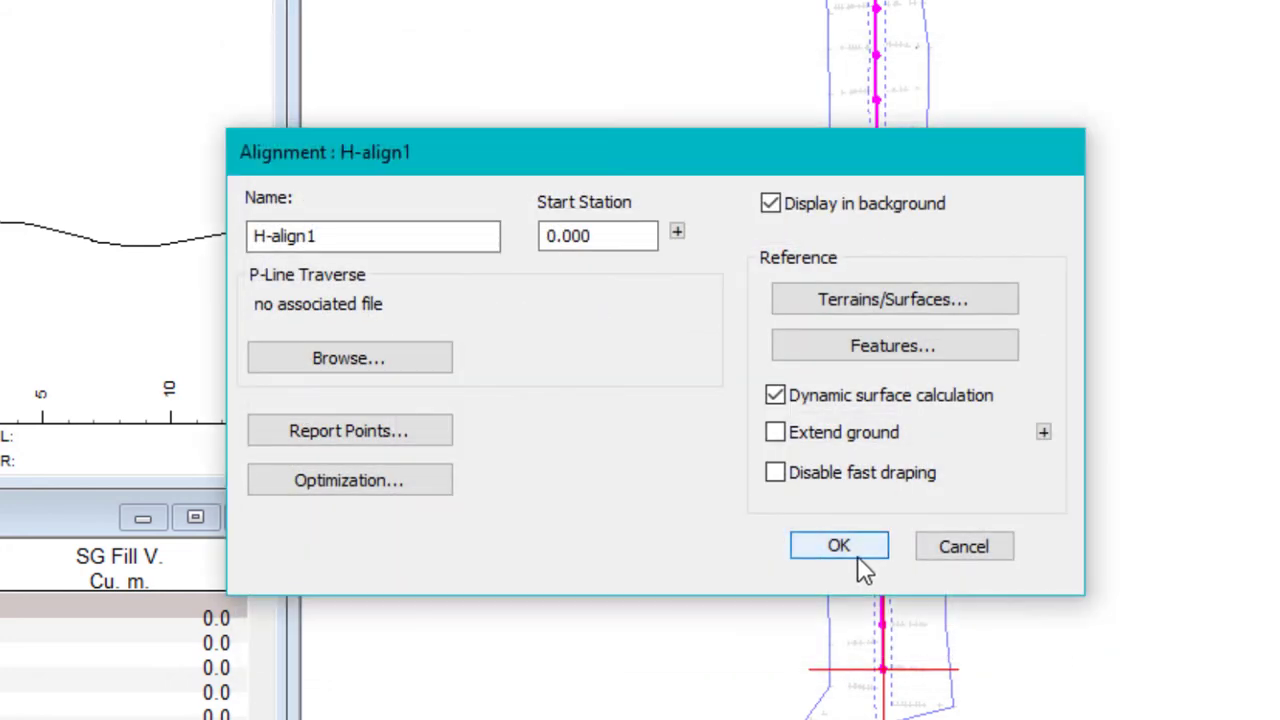
left_click(838, 546)
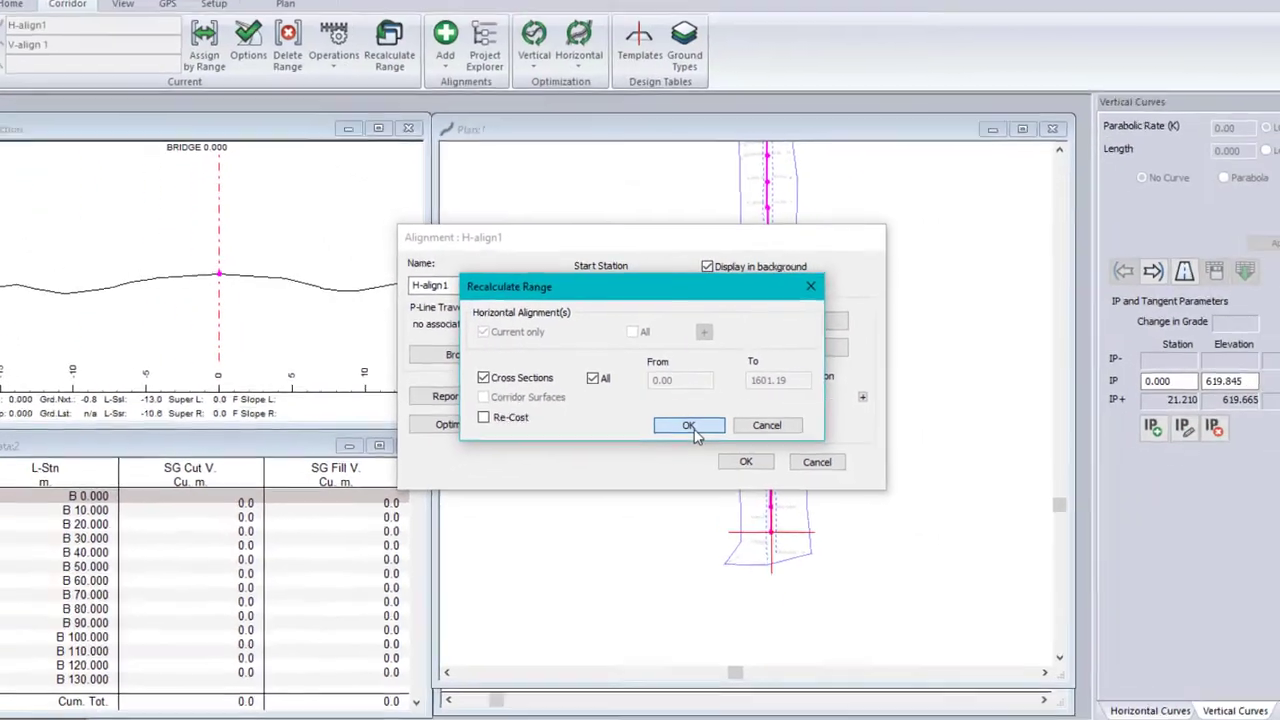
left_click(689, 425)
left_click(814, 461)
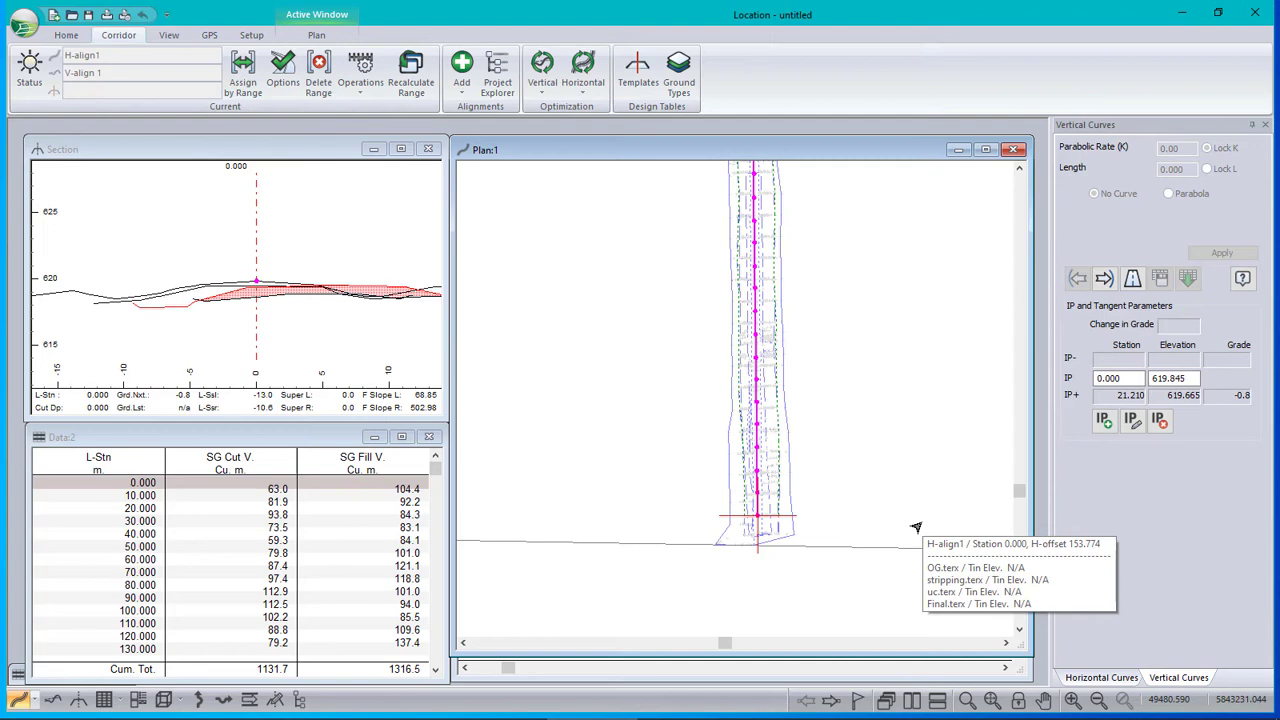
Display the cross section at station 231.768, turning Srf11 cut hatching on and then back off.
left_click(744, 268)
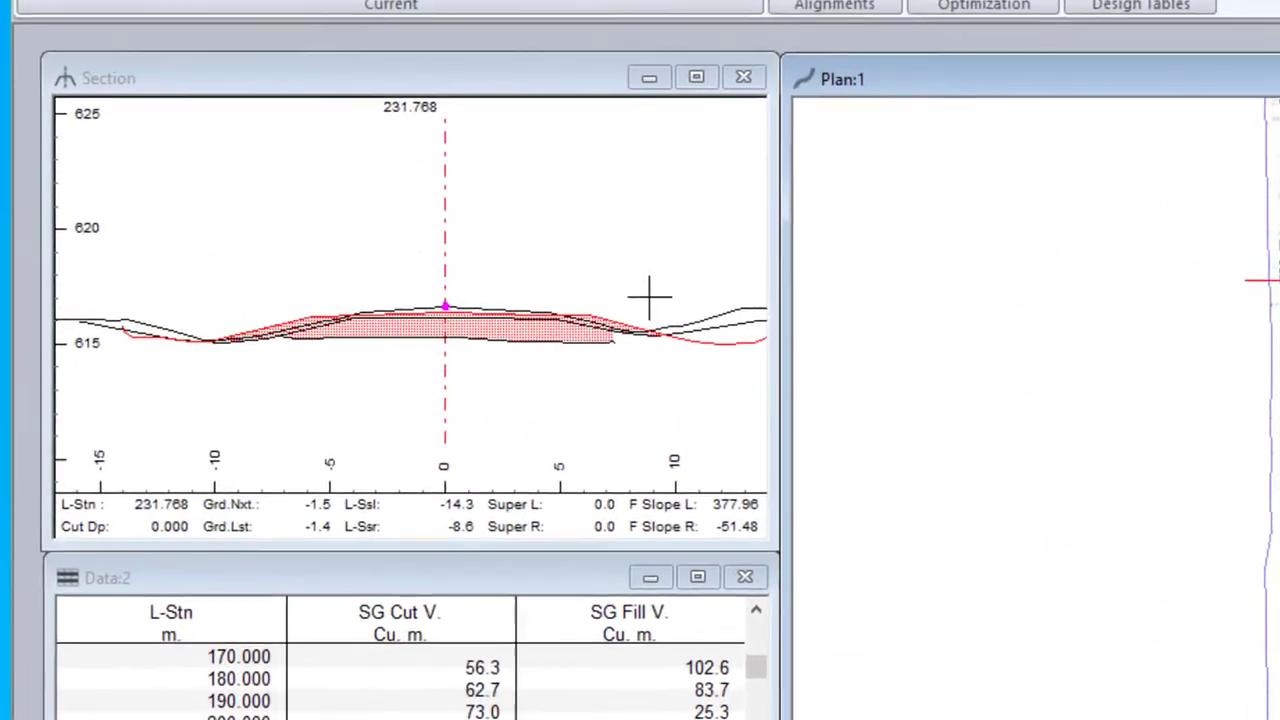
scroll(474, 322, "up", 2)
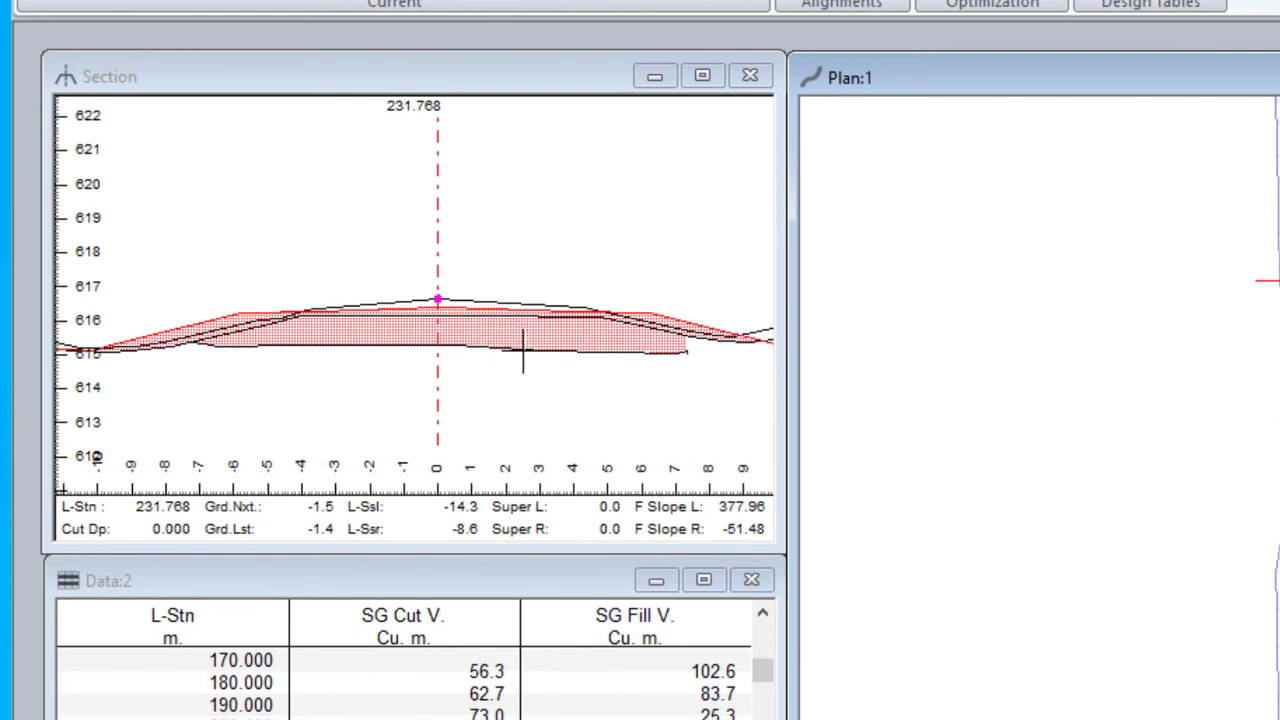
mouse_move(522, 350)
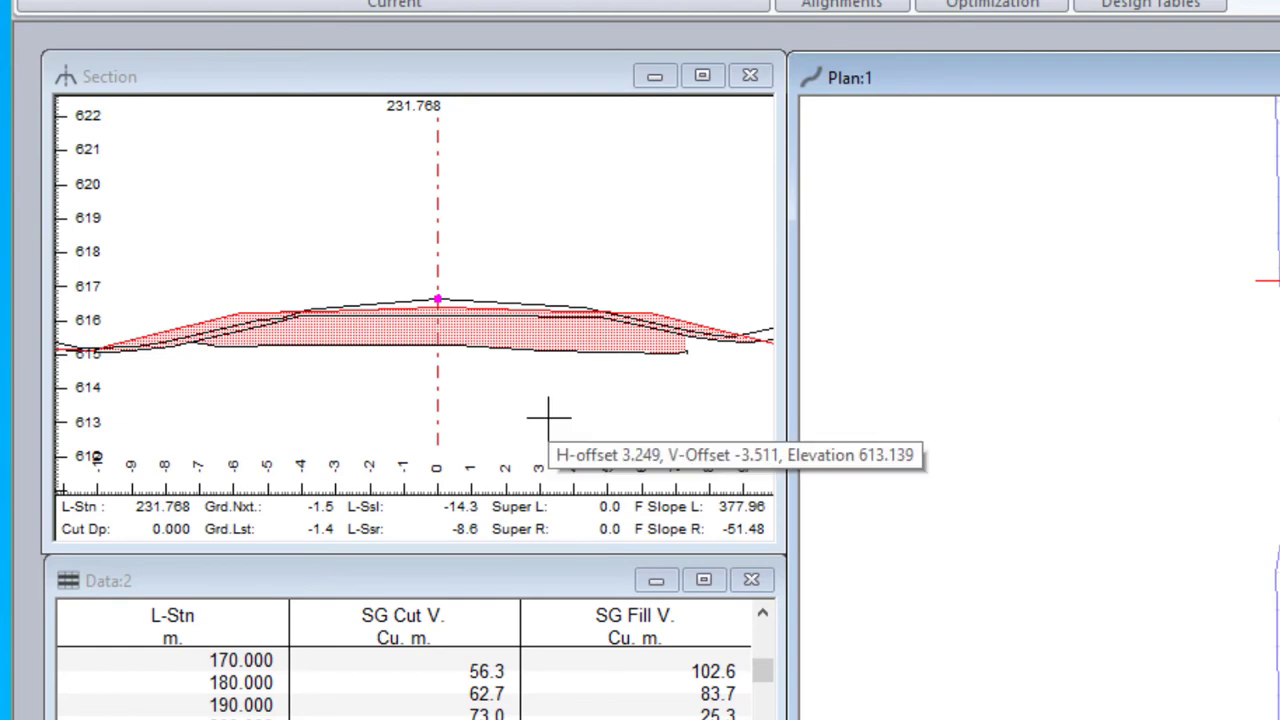
right_click(534, 332)
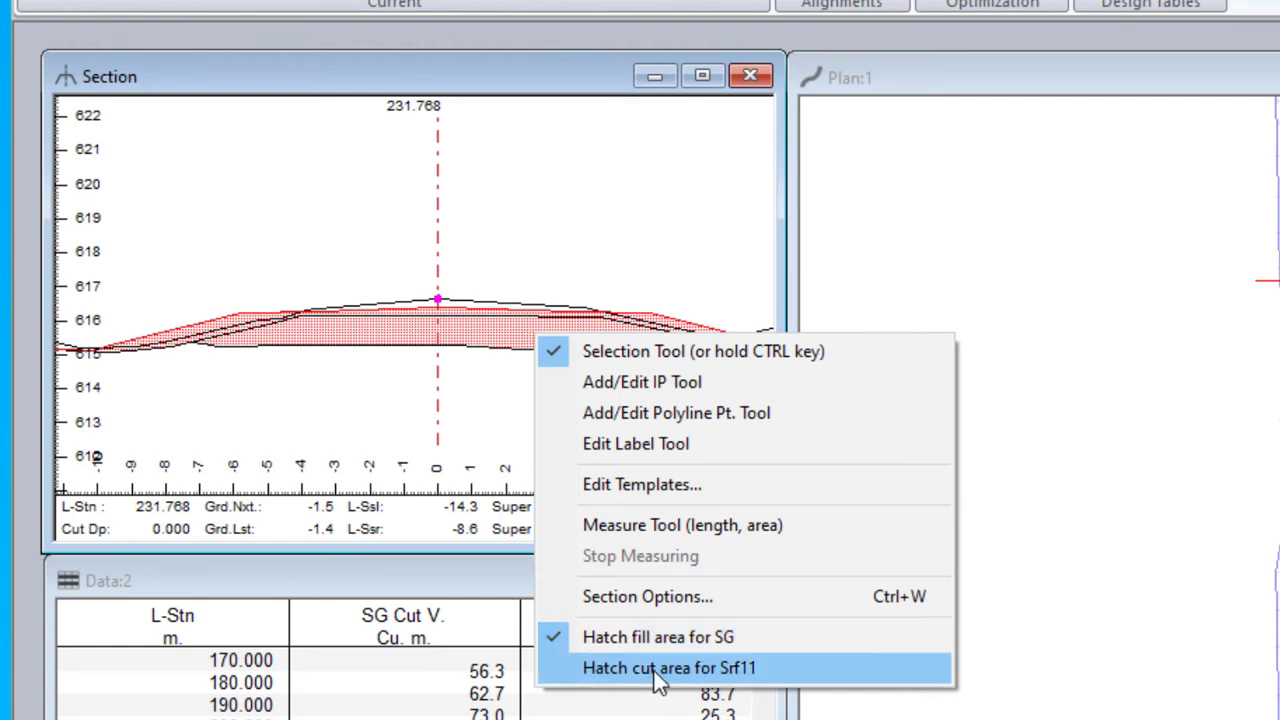
left_click(760, 683)
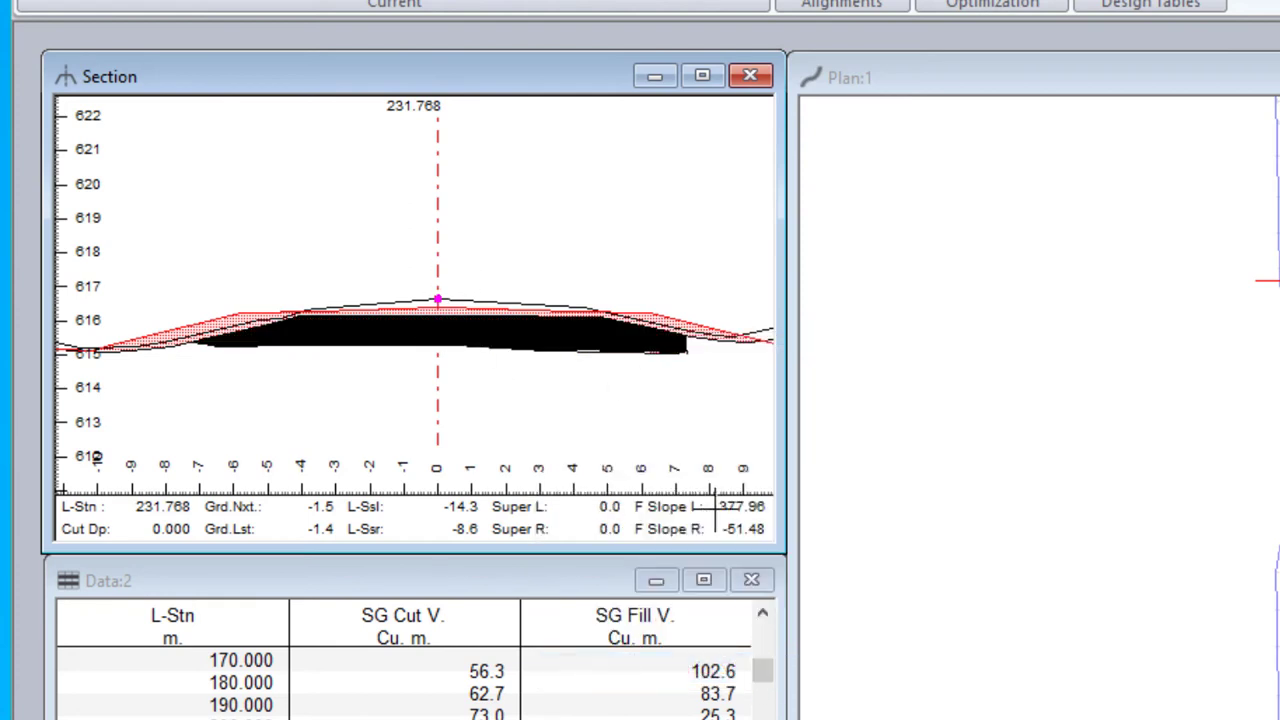
right_click(520, 325)
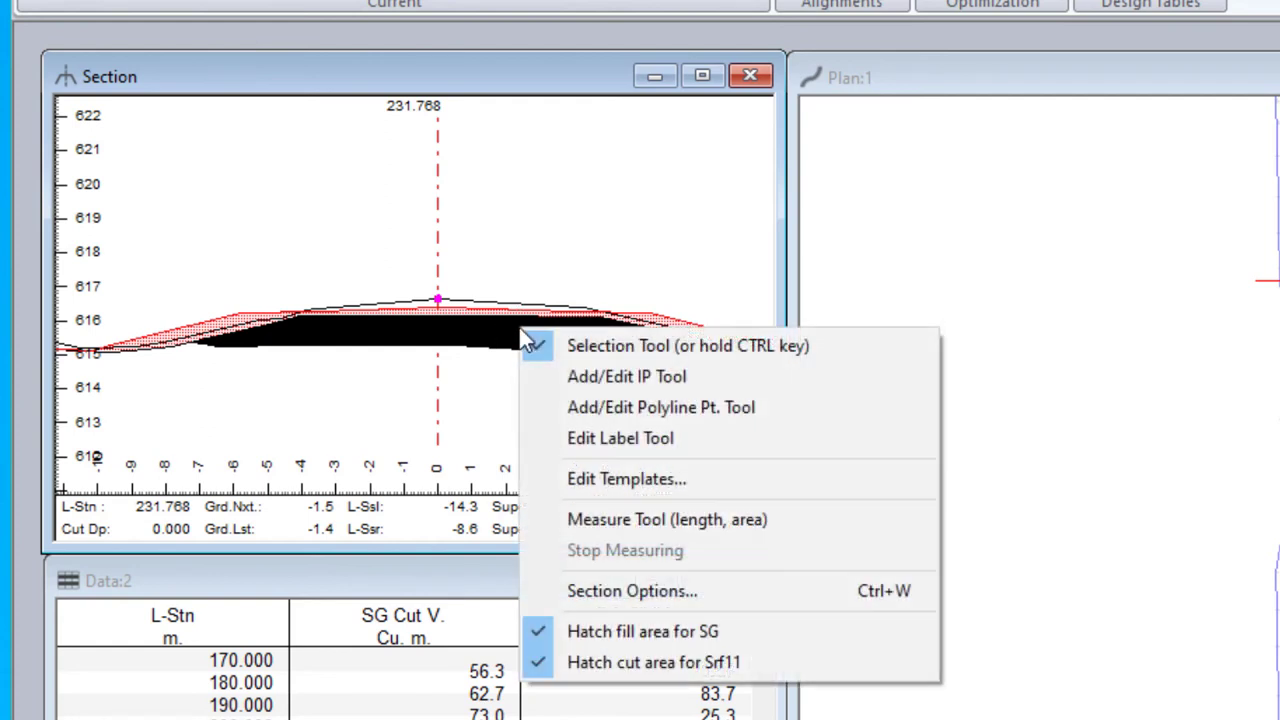
left_click(626, 660)
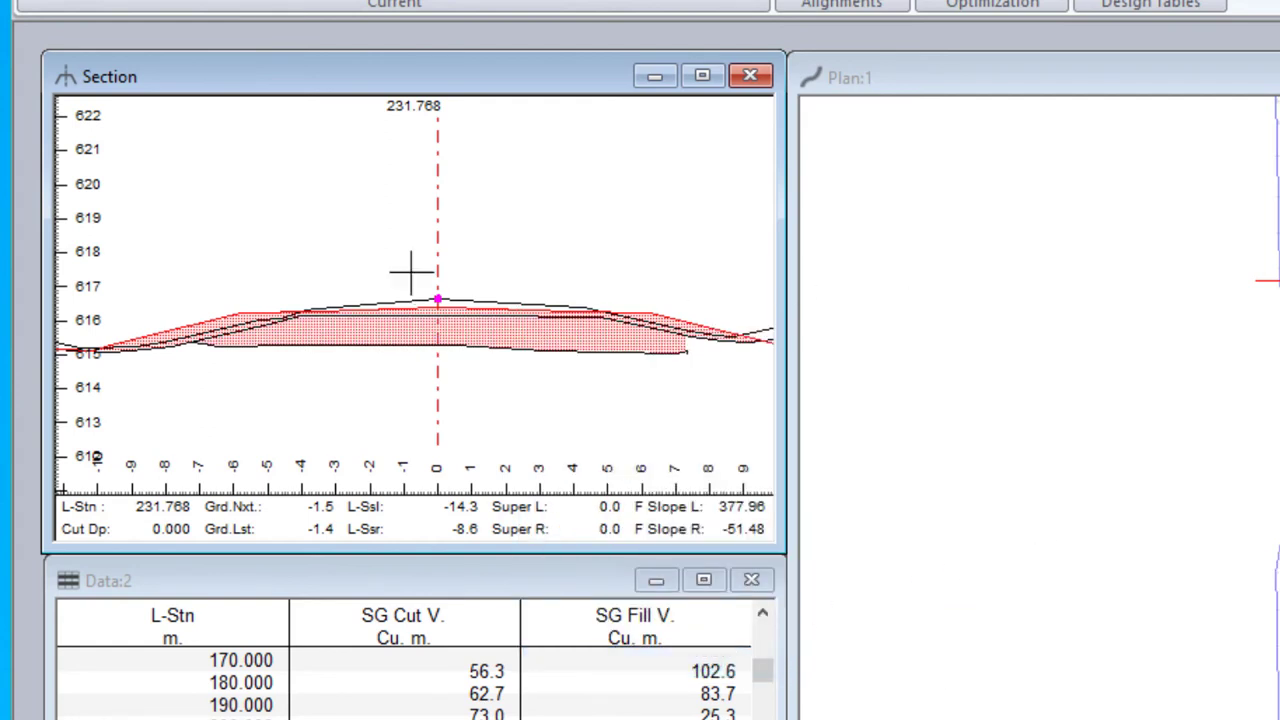
right_click(458, 328)
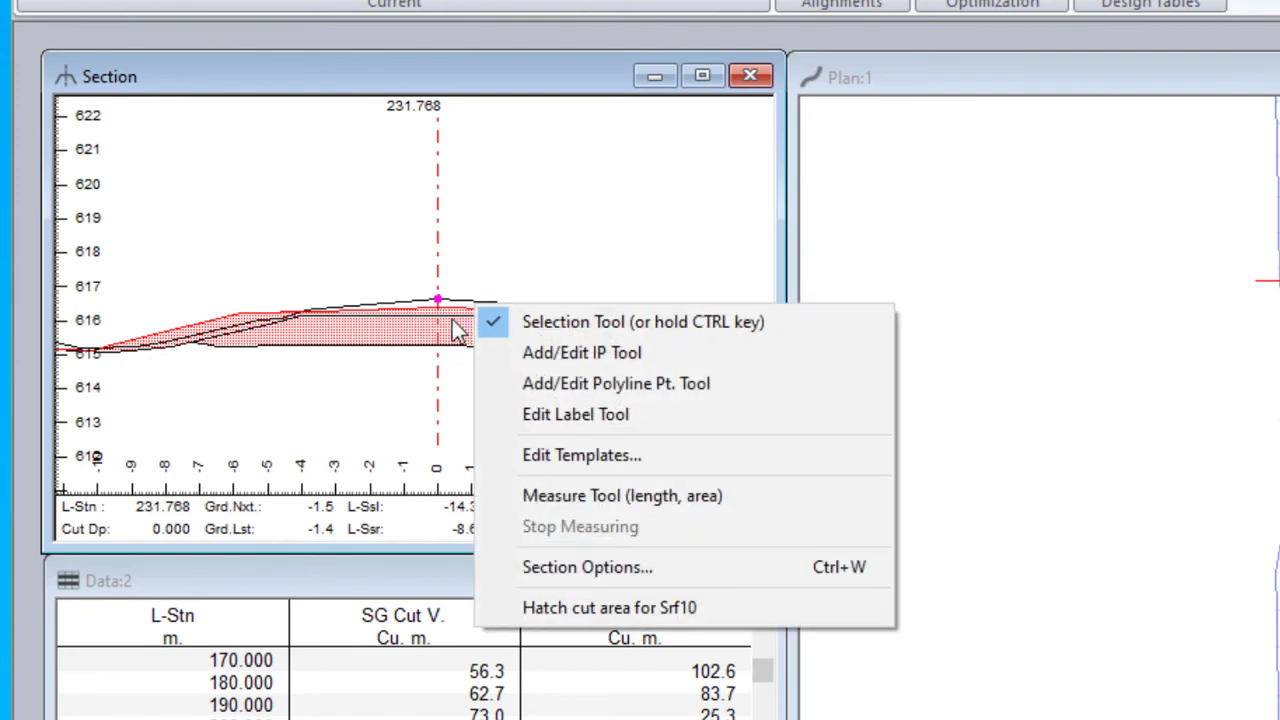
left_click(649, 567)
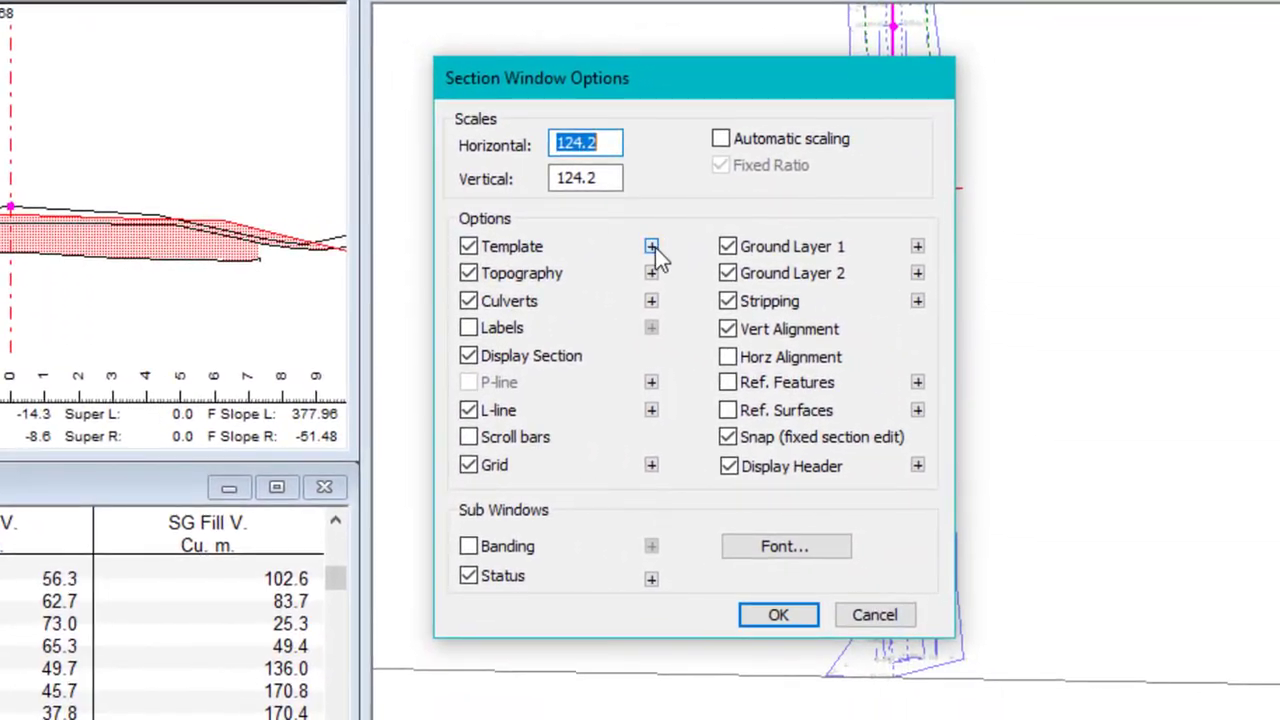
left_click(651, 246)
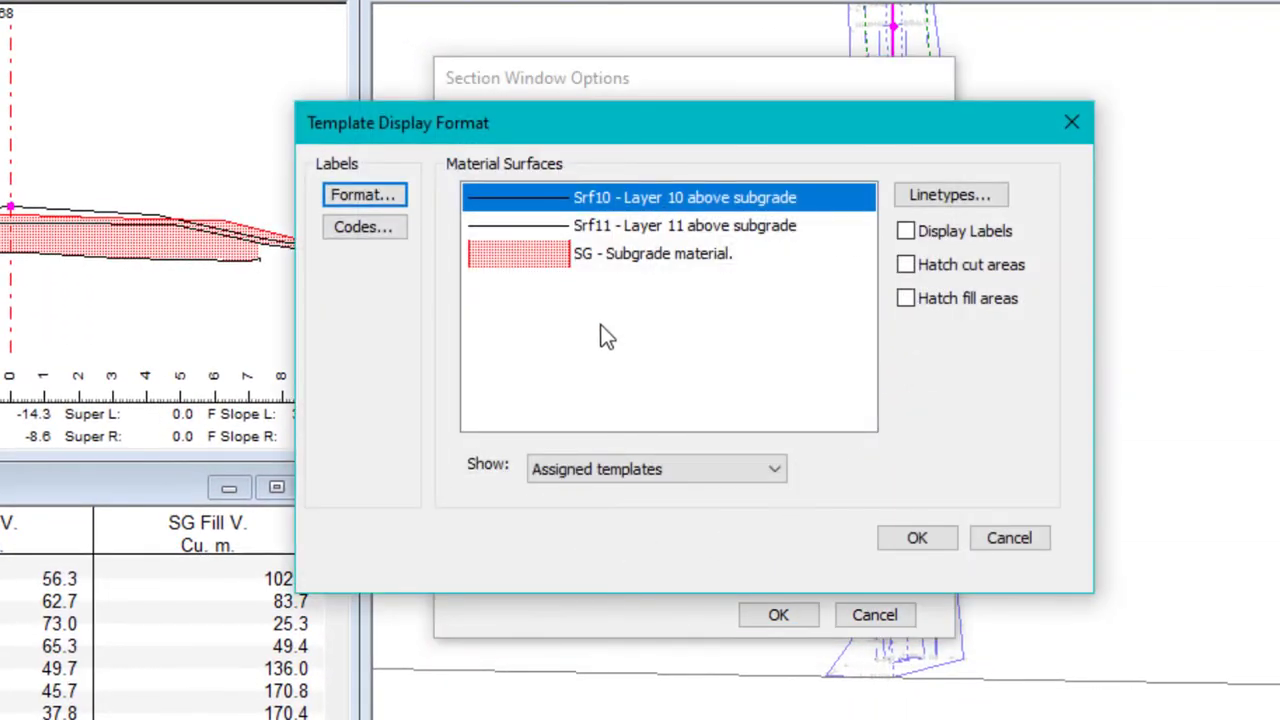
left_click(590, 225)
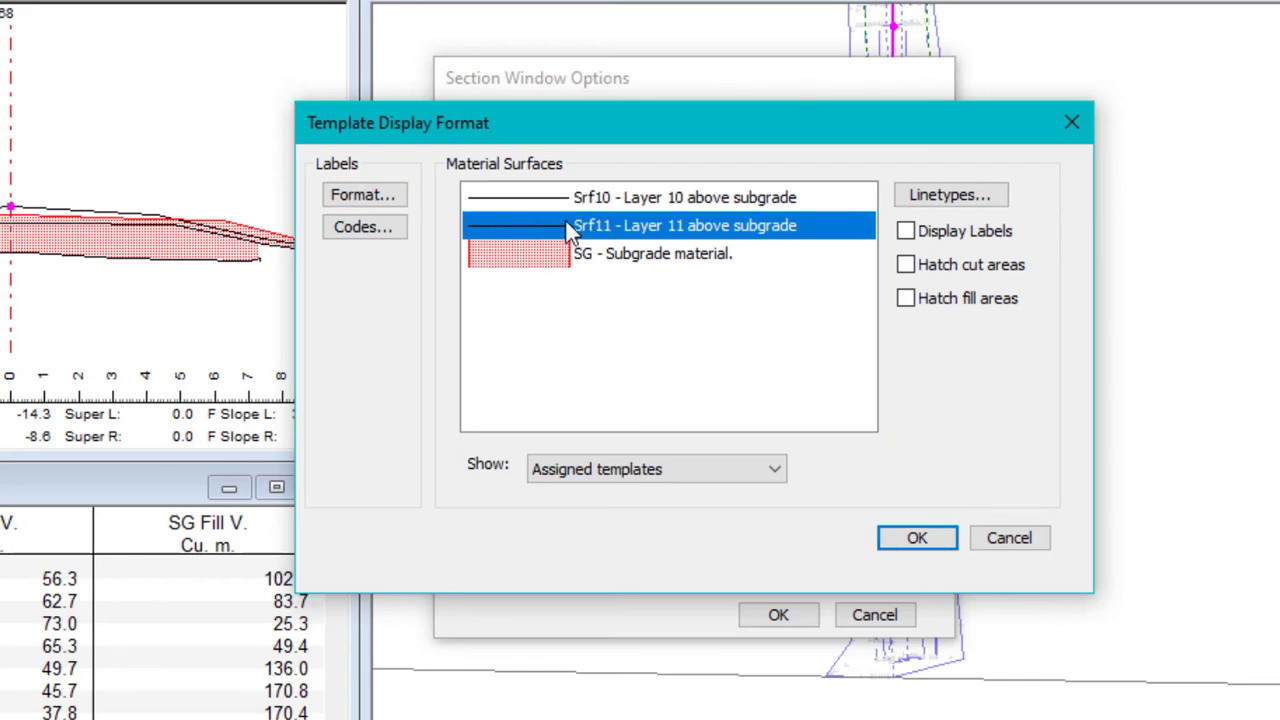
left_click(950, 195)
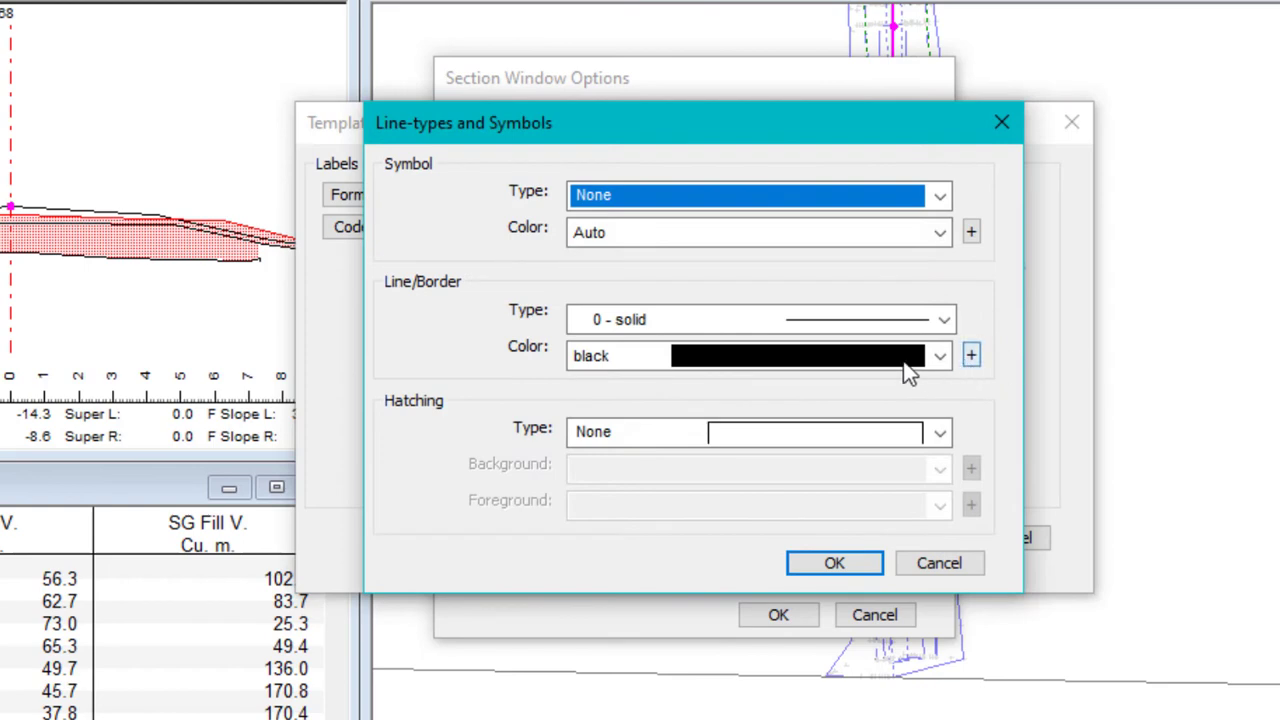
left_click(939, 432)
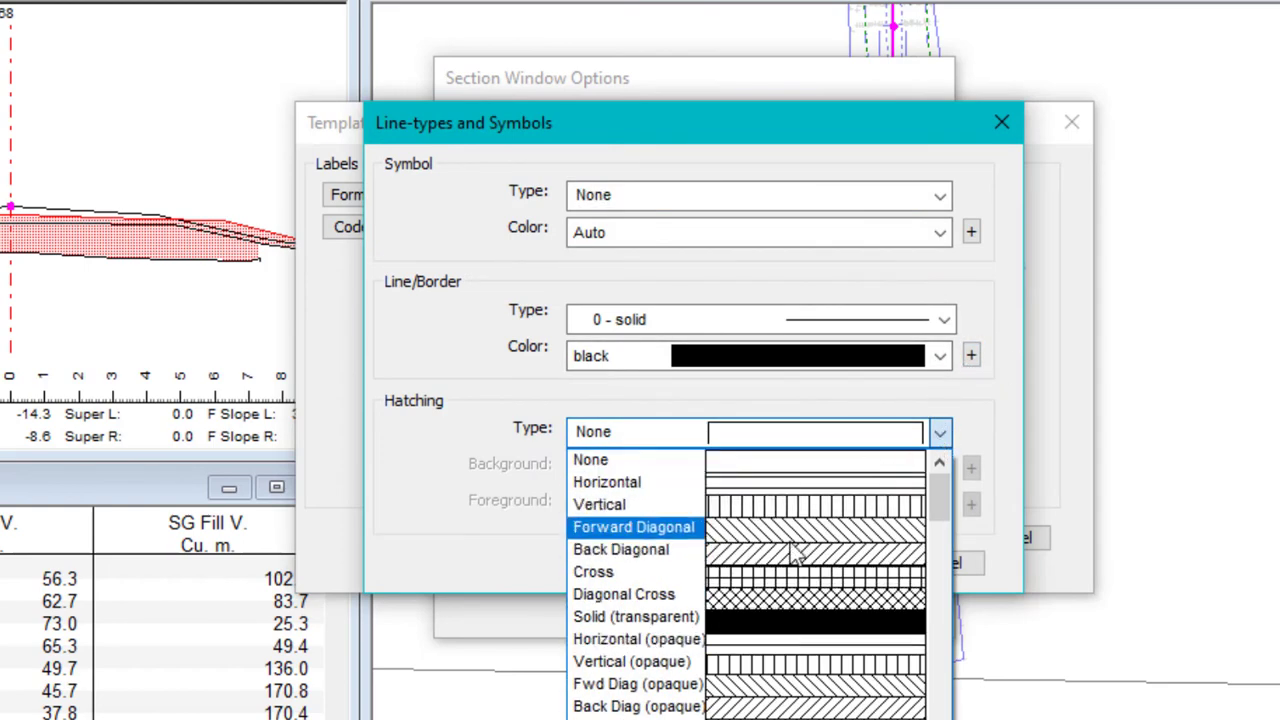
left_click(472, 540)
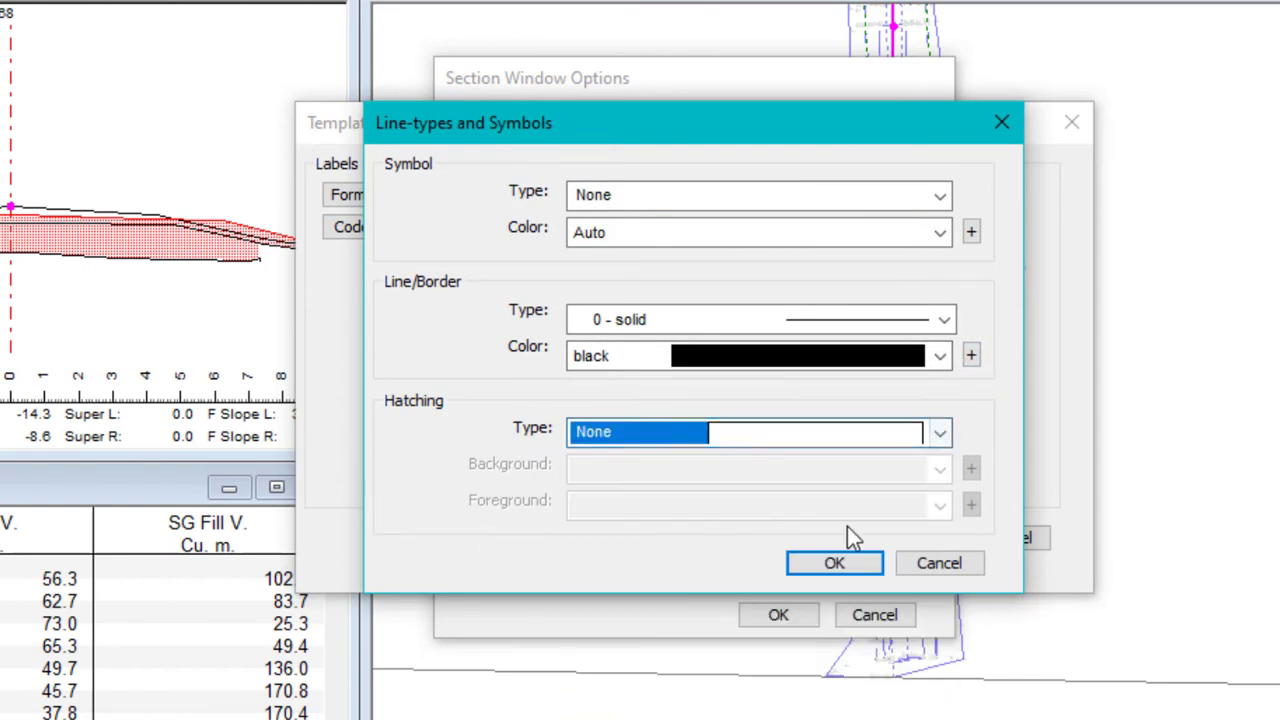
left_click(951, 563)
left_click(1028, 545)
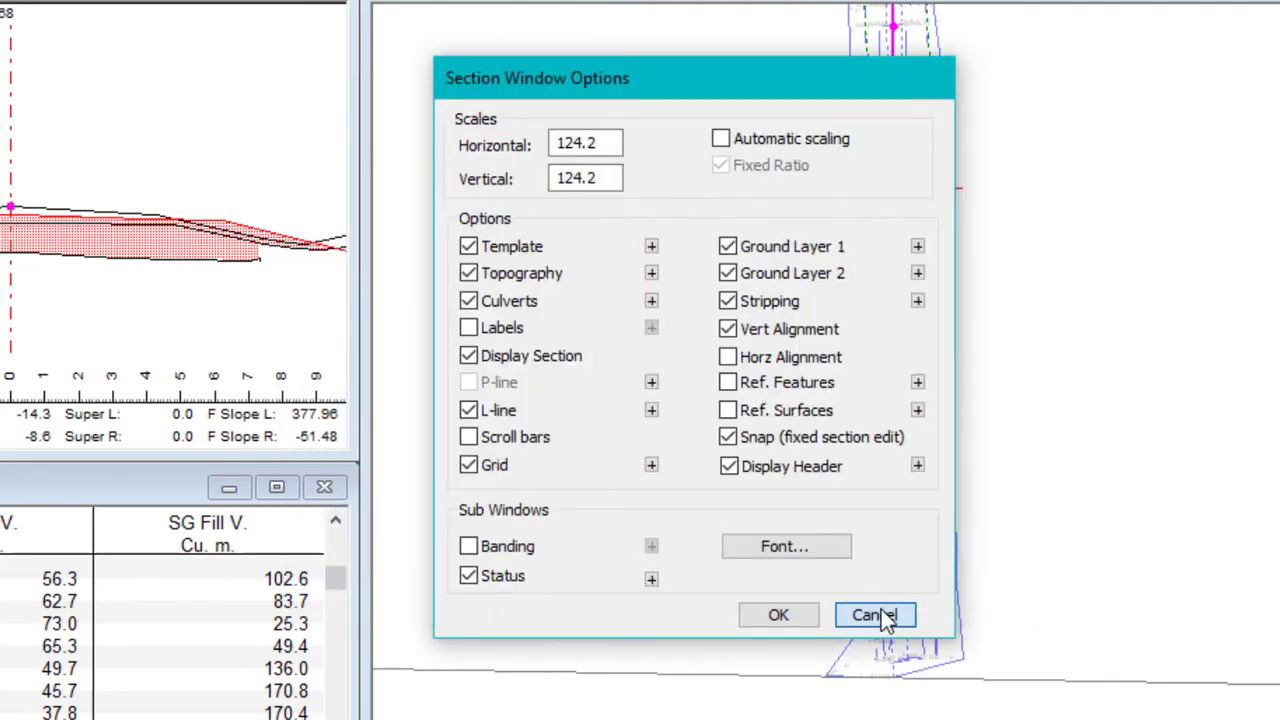
left_click(881, 609)
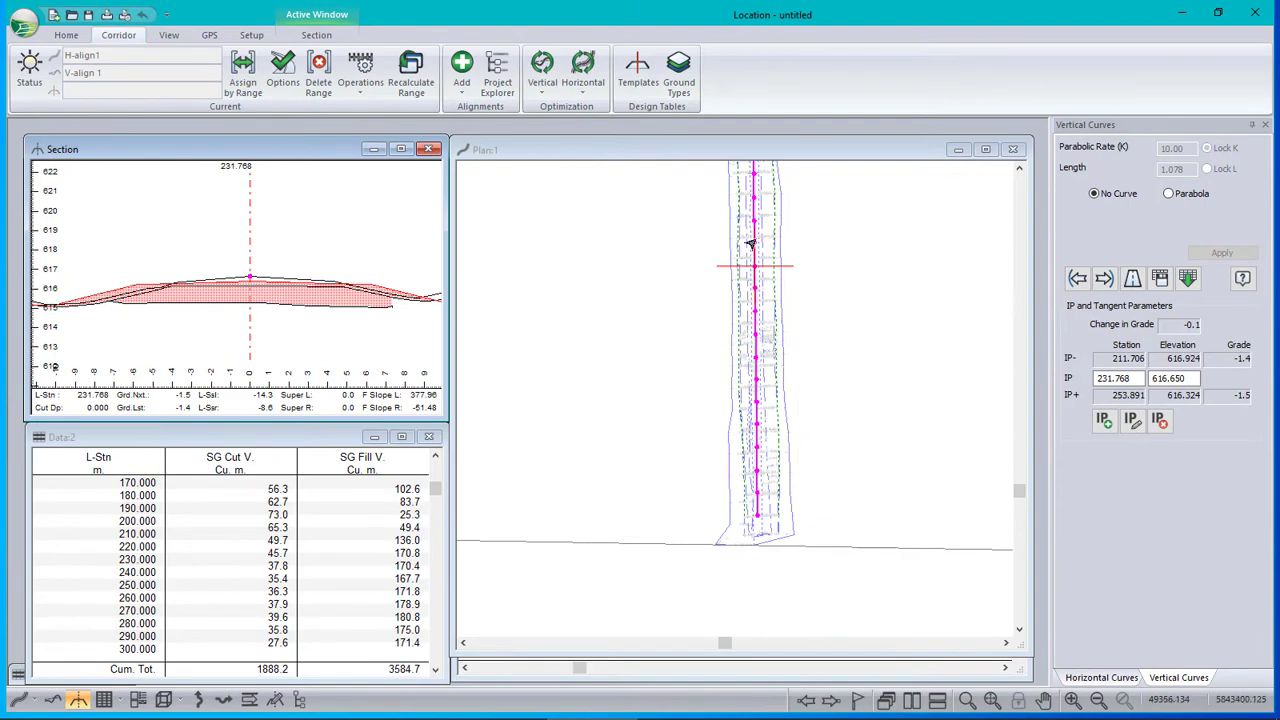
left_click(170, 36)
left_click(658, 58)
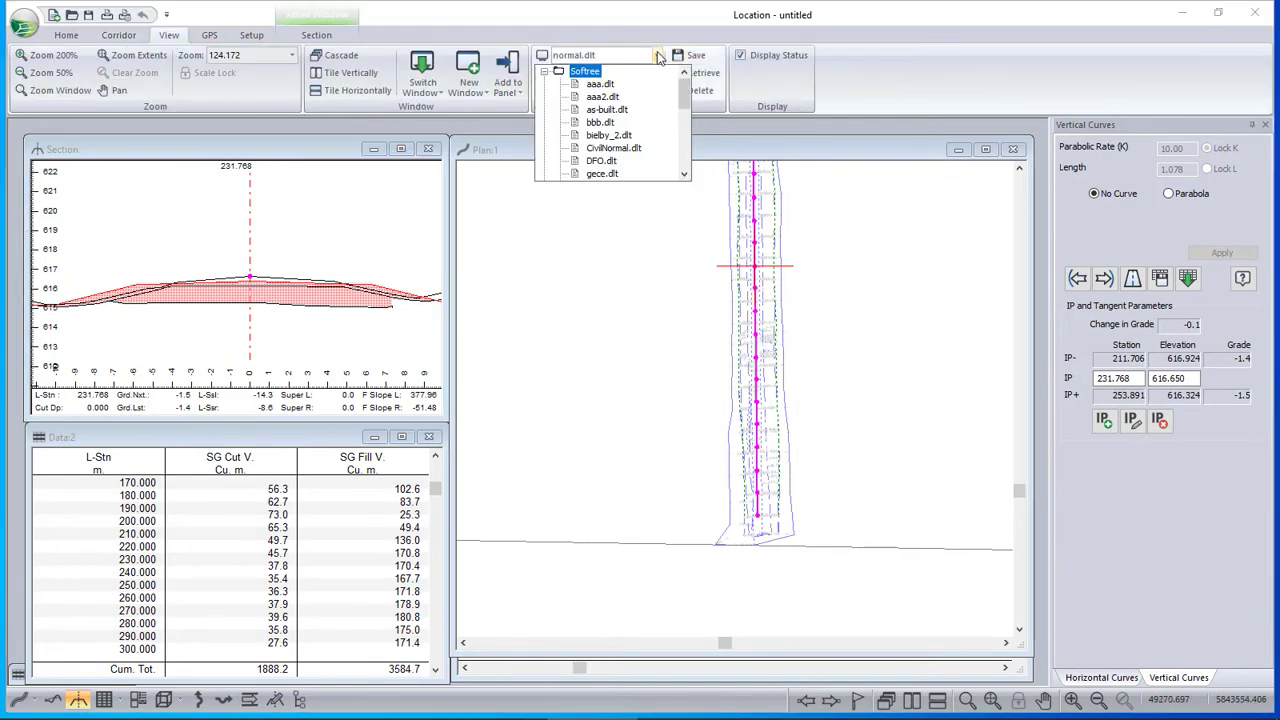
left_click(606, 110)
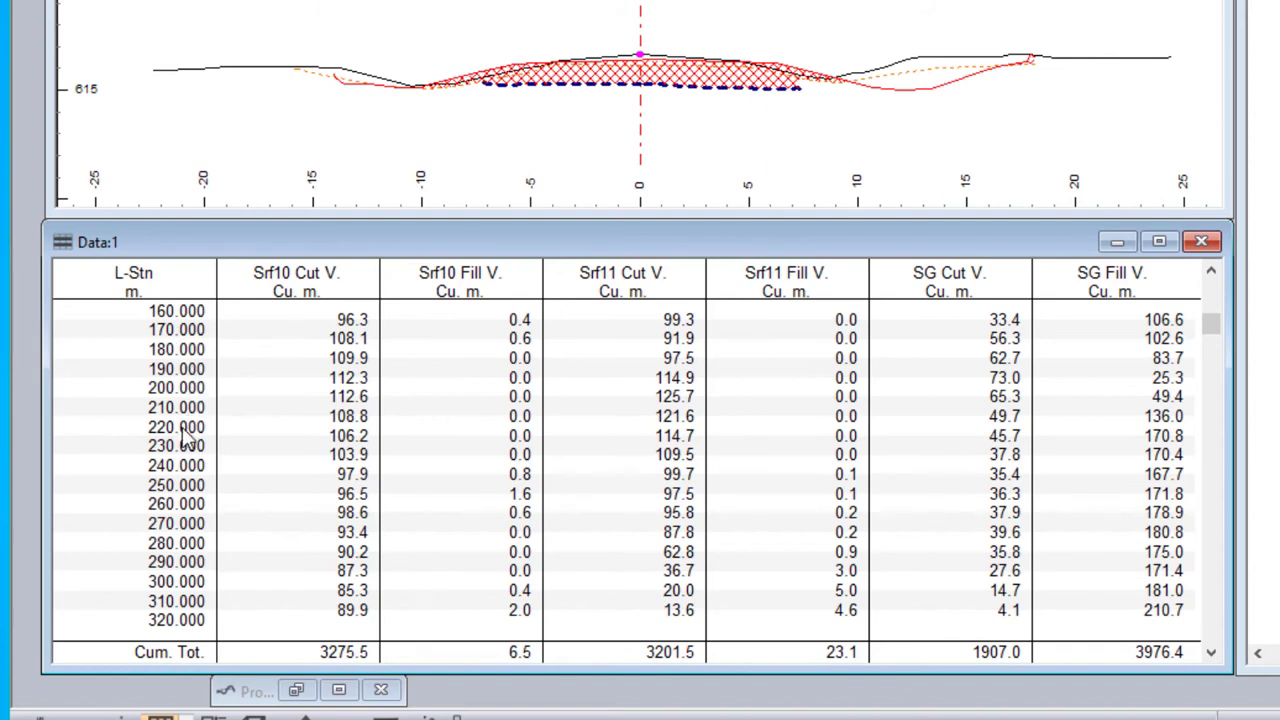
scroll(186, 441, "down", 2)
scroll(186, 441, "down", 3)
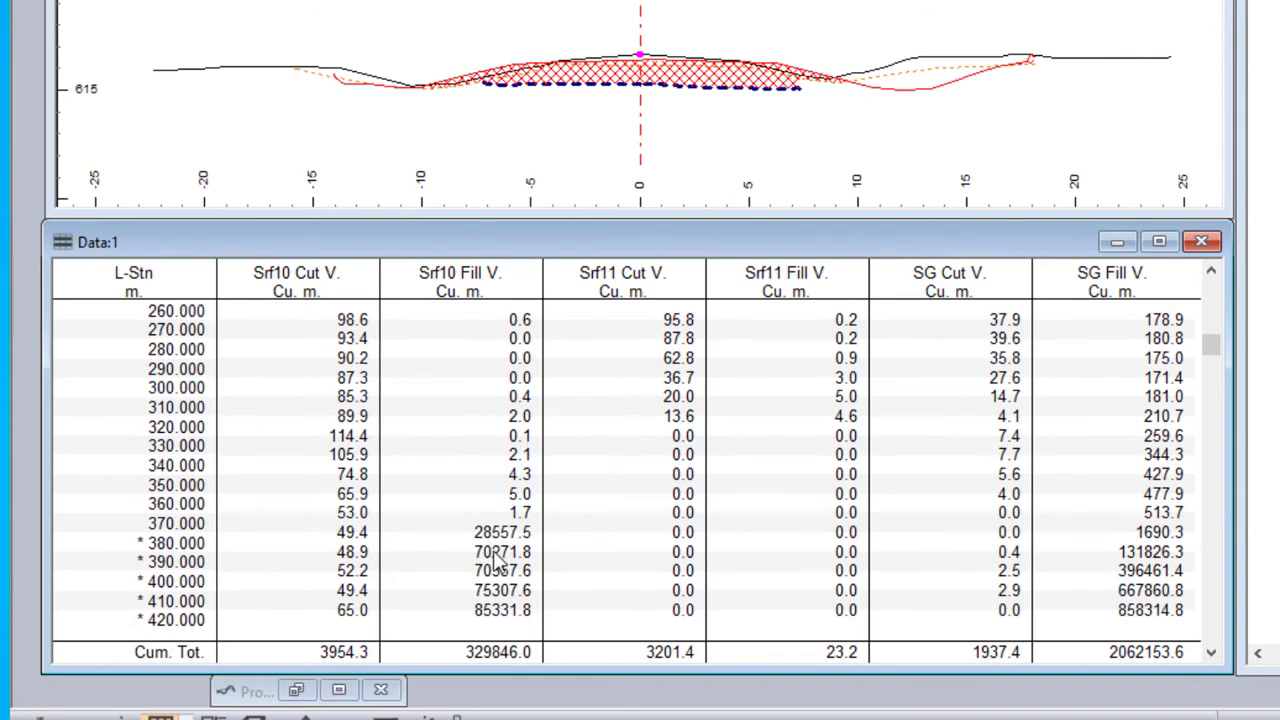
scroll(764, 482, "up", 5)
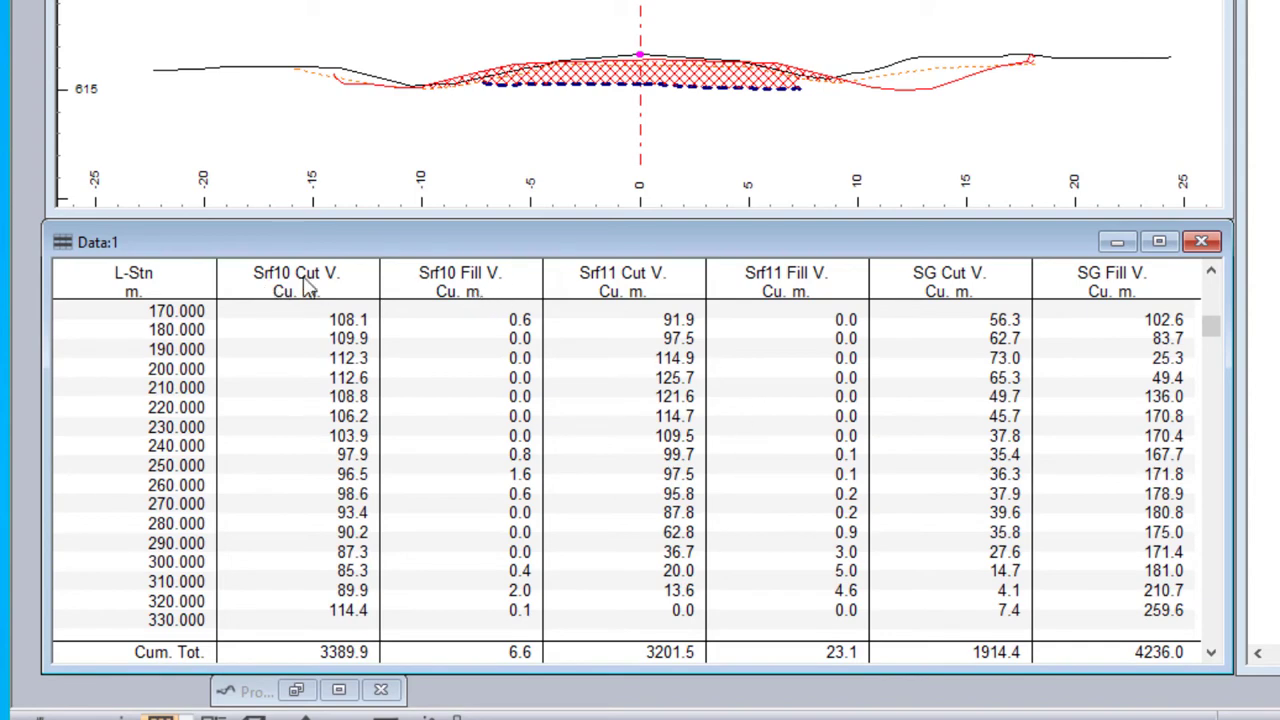
In the template materials, rename Srf10 to abbreviation STR with description Stripping.
right_click(660, 30)
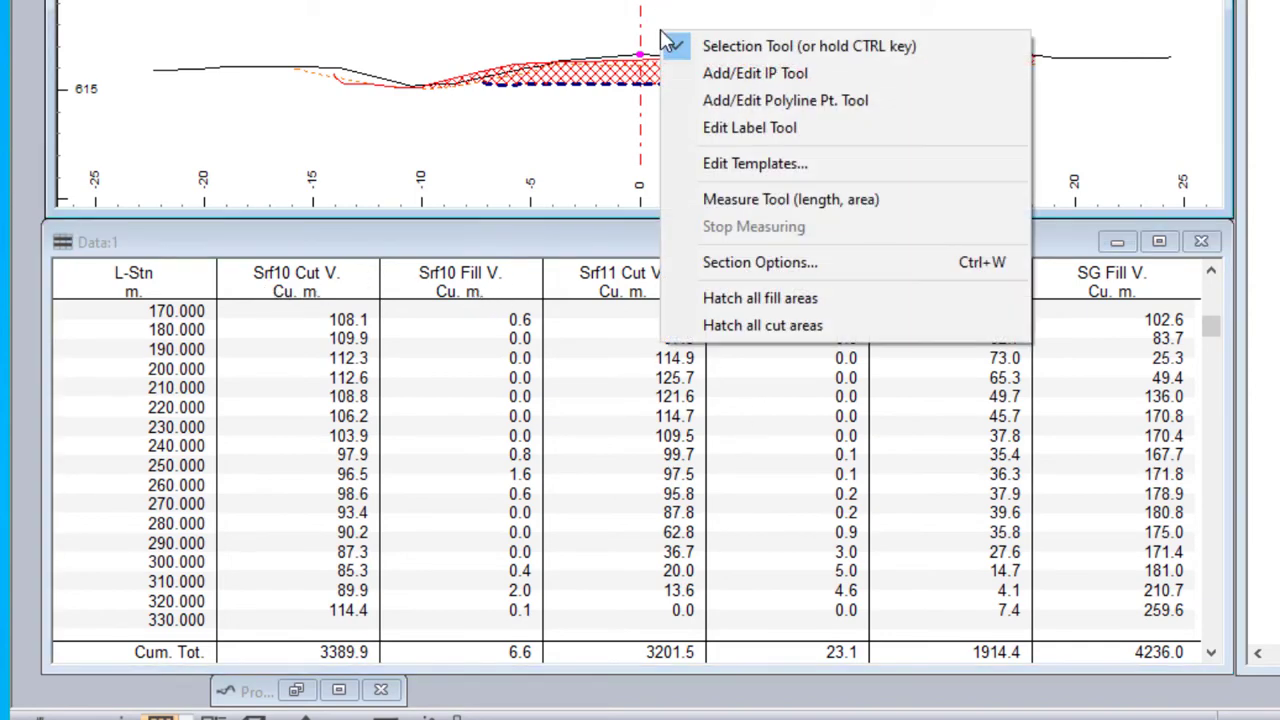
left_click(765, 168)
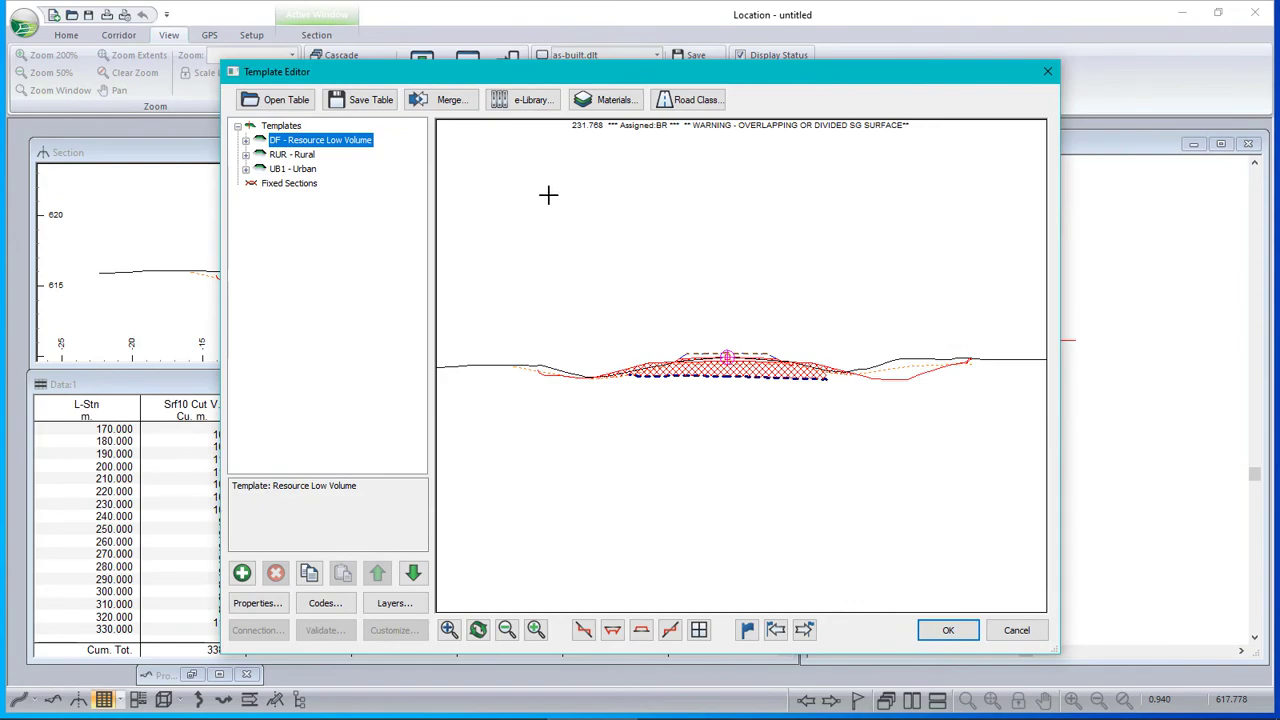
left_click(608, 99)
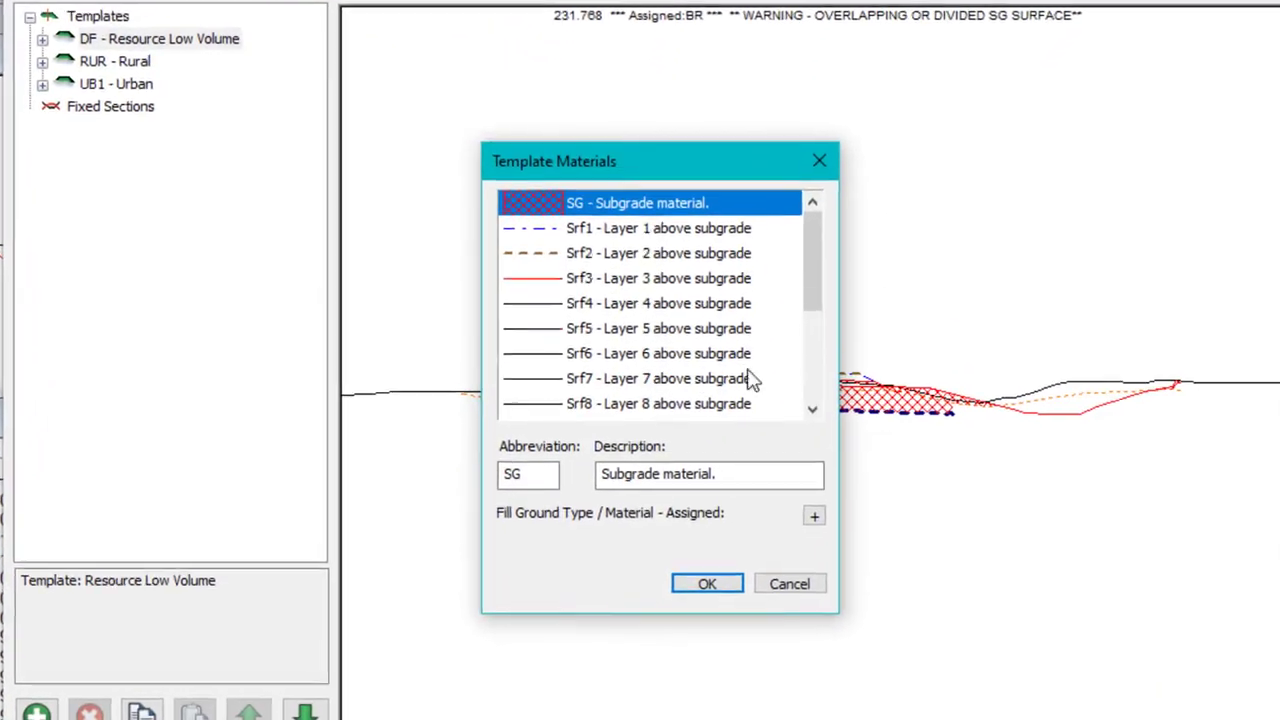
scroll(745, 303, "down", 2)
left_click(602, 271)
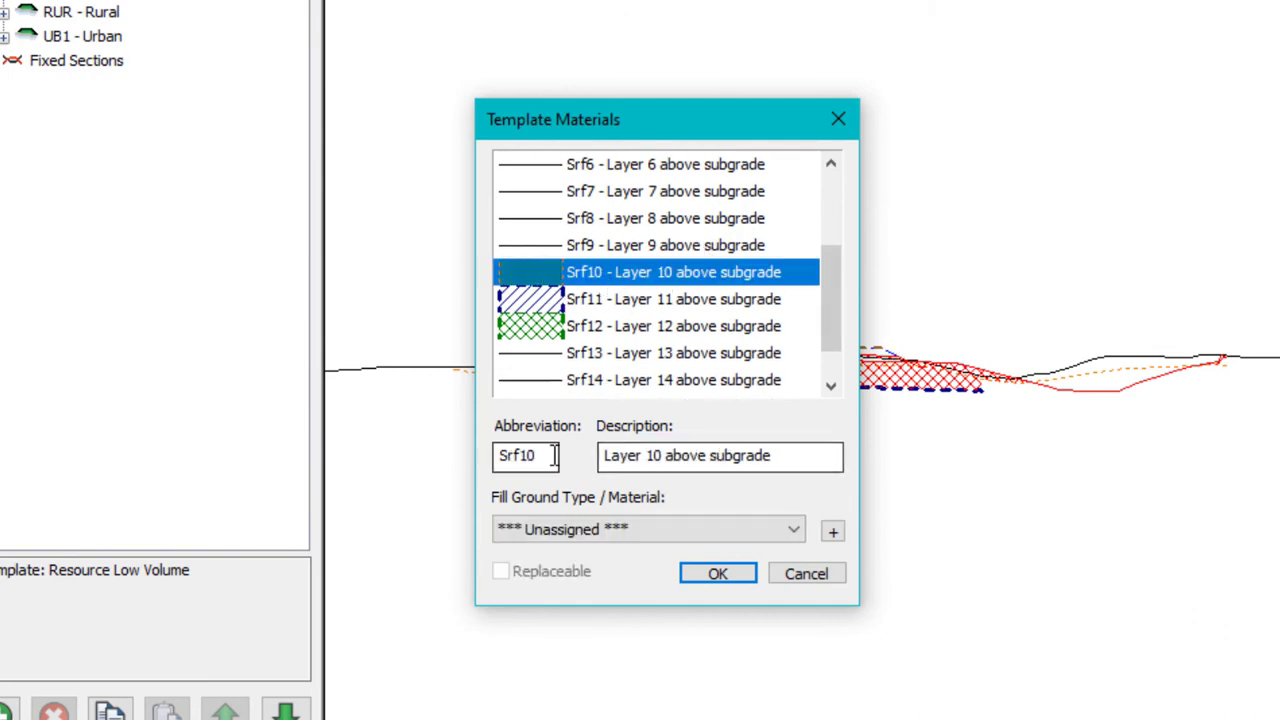
left_click_drag(558, 456, 486, 456)
type("STR")
left_click_drag(789, 462, 191, 420)
type("St")
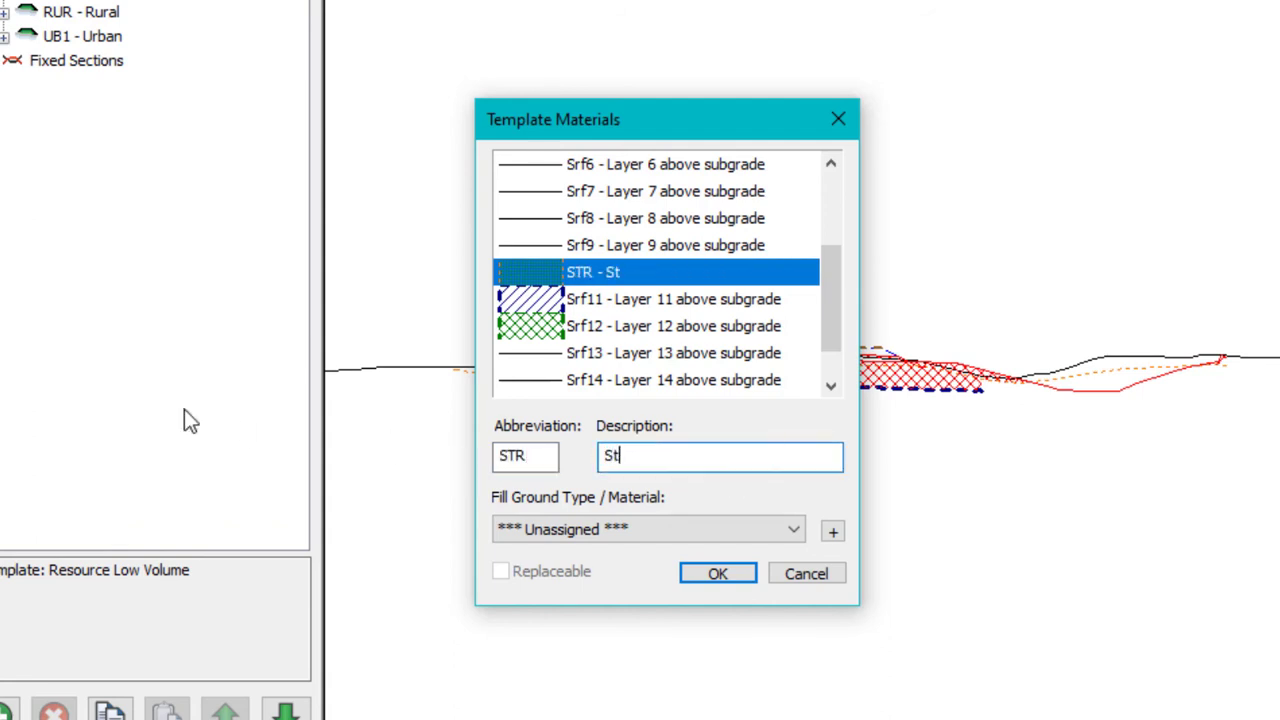
type("ripping")
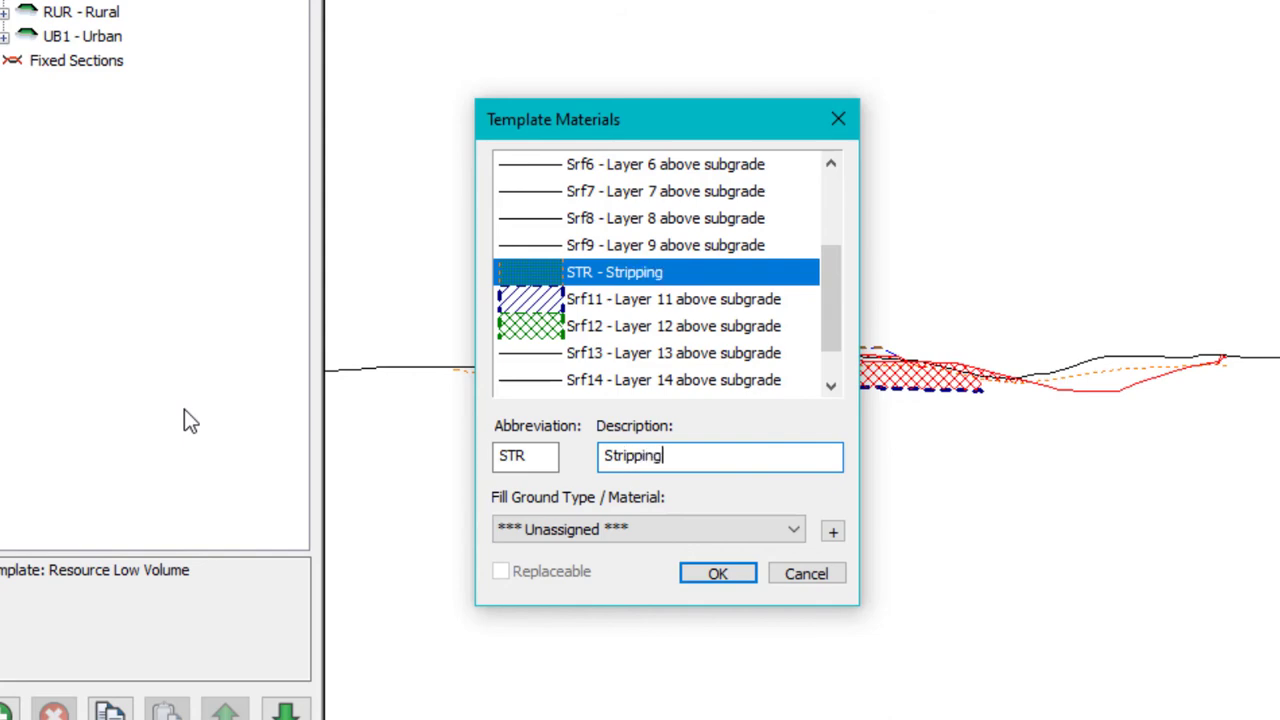
left_click(717, 578)
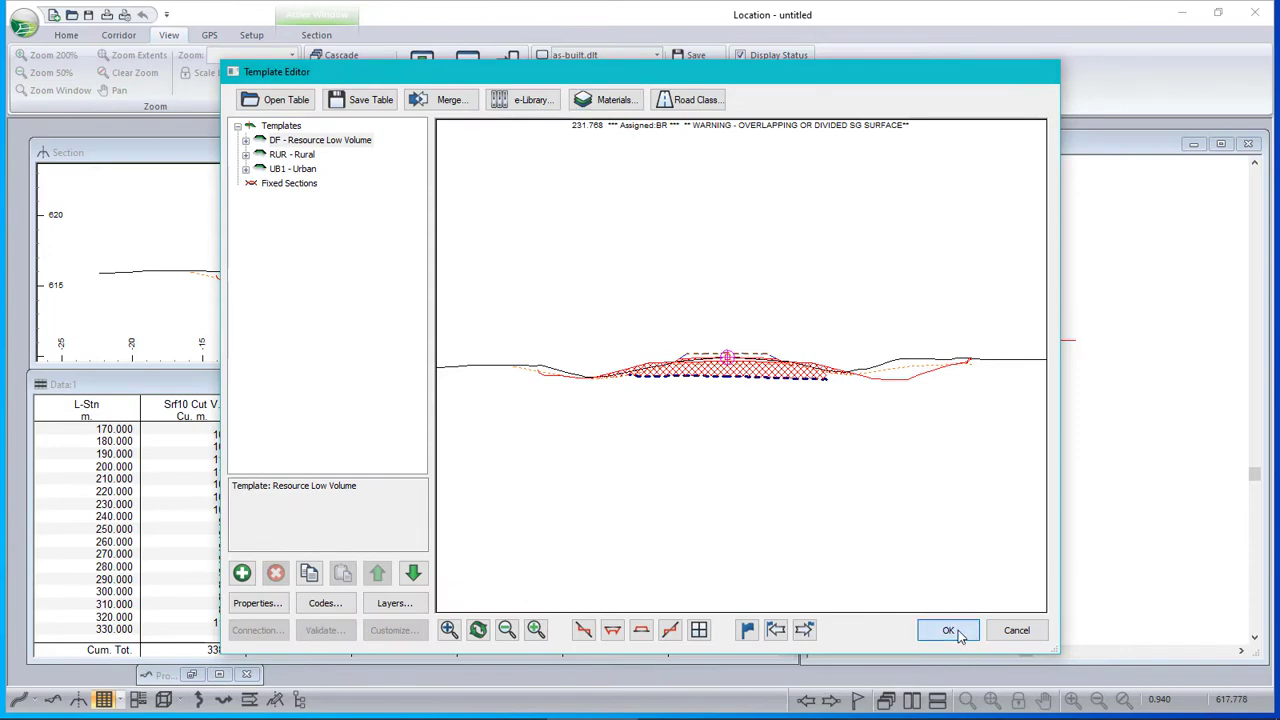
Accept the template changes and recalculate cross sections for all stations.
left_click(955, 633)
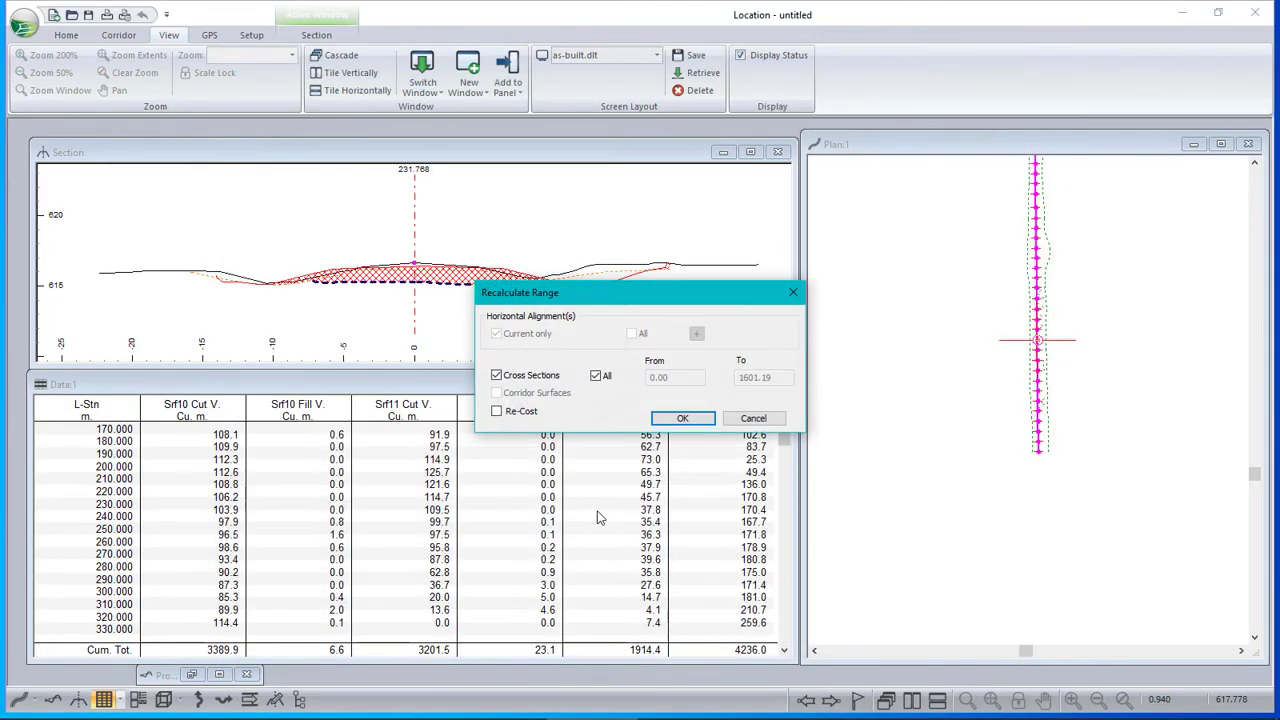
left_click(692, 422)
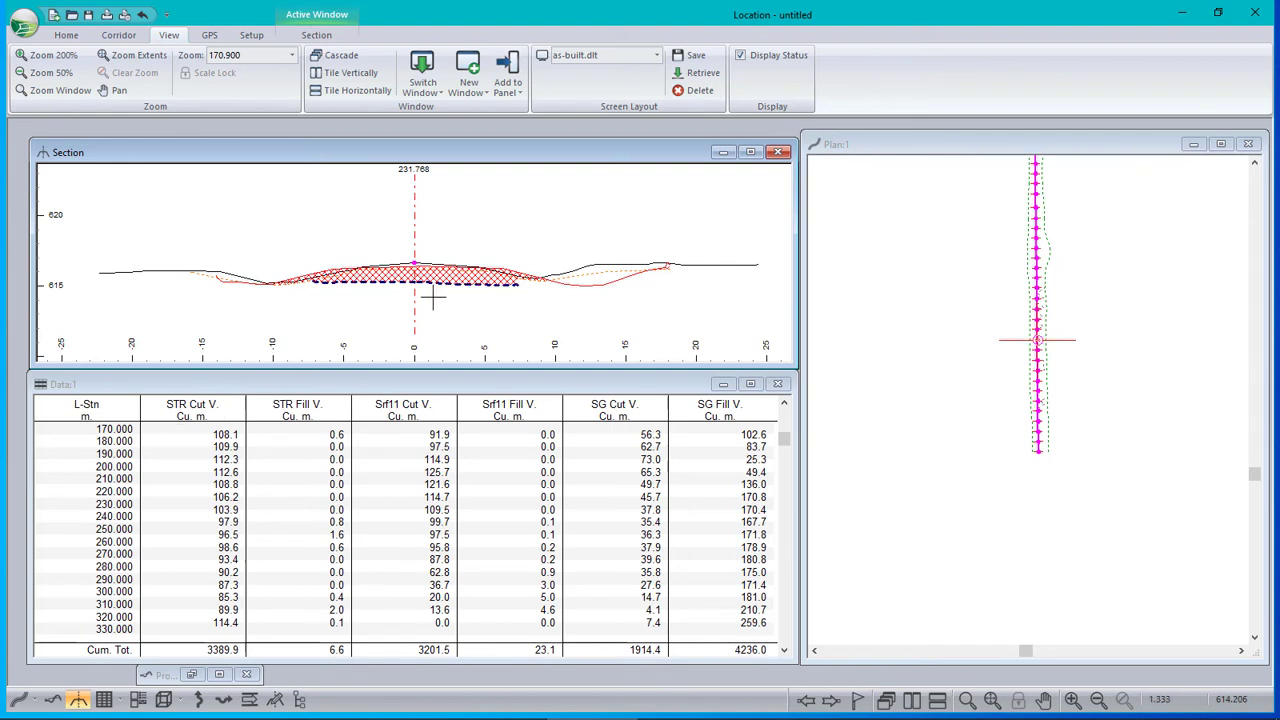
mouse_move(442, 268)
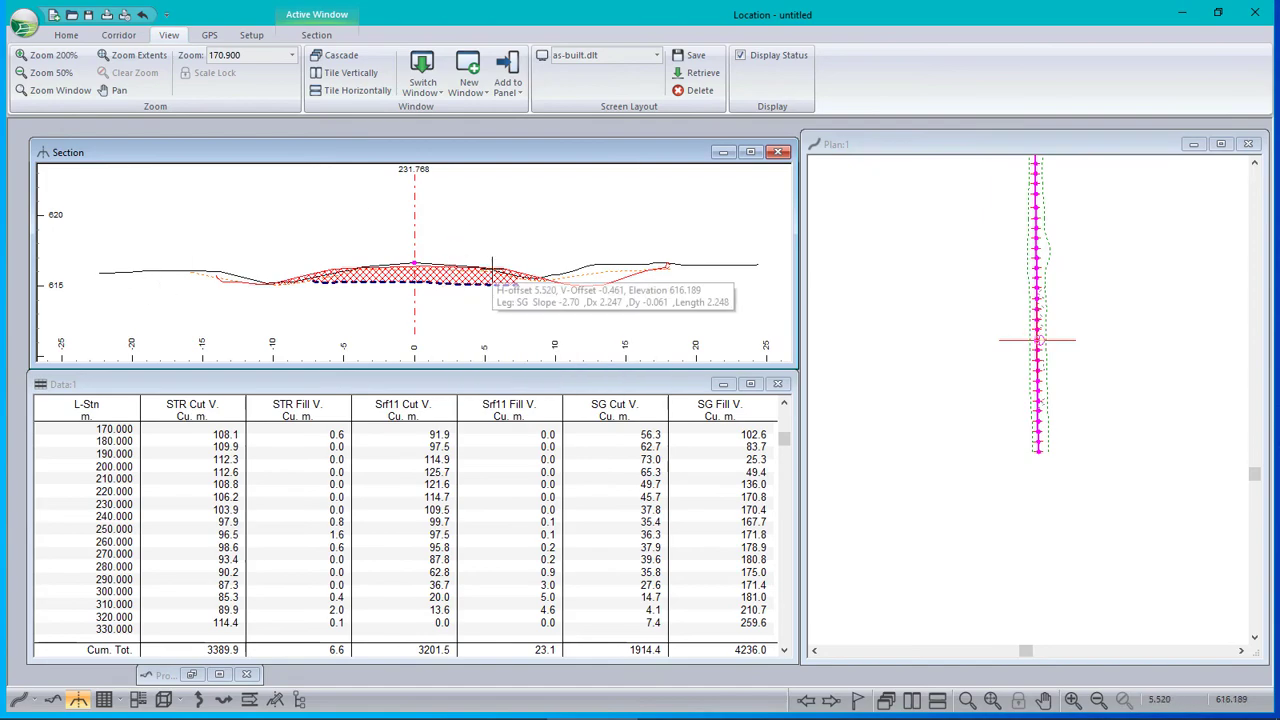
Load the test.tpl template table and recalculate all cross sections with it.
right_click(328, 214)
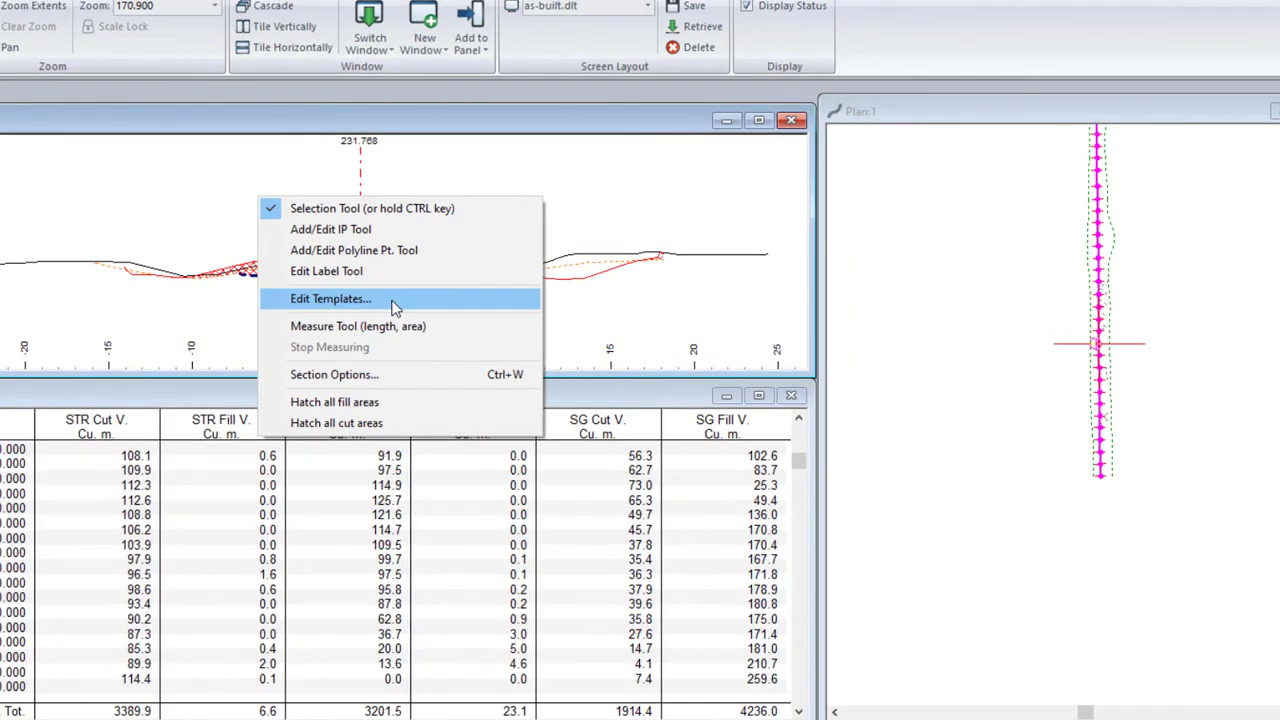
left_click(392, 302)
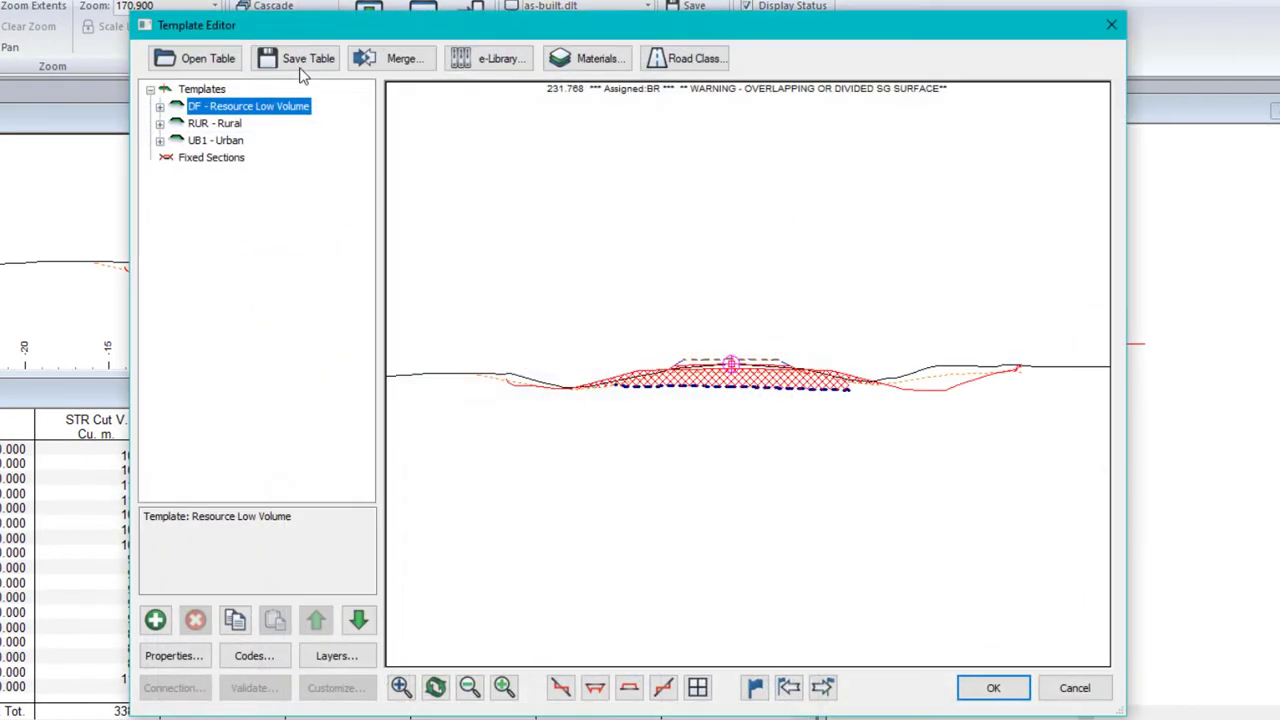
left_click(195, 58)
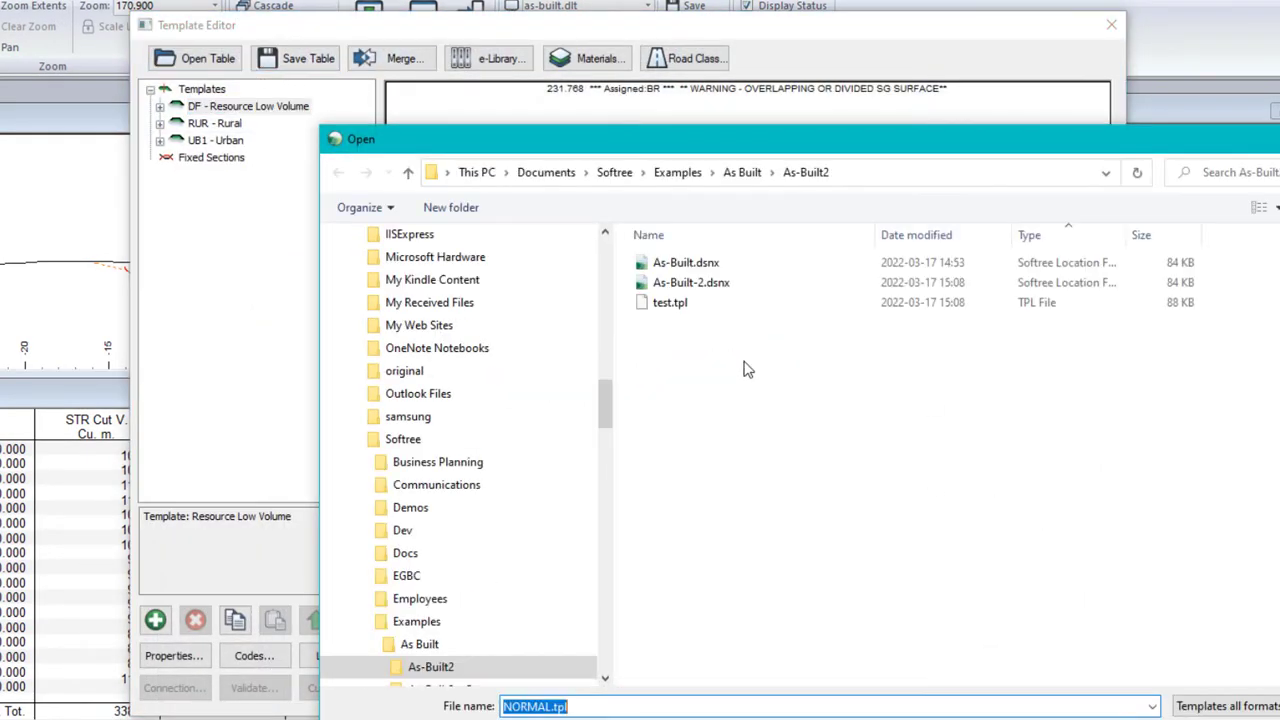
double_click(668, 303)
left_click(993, 688)
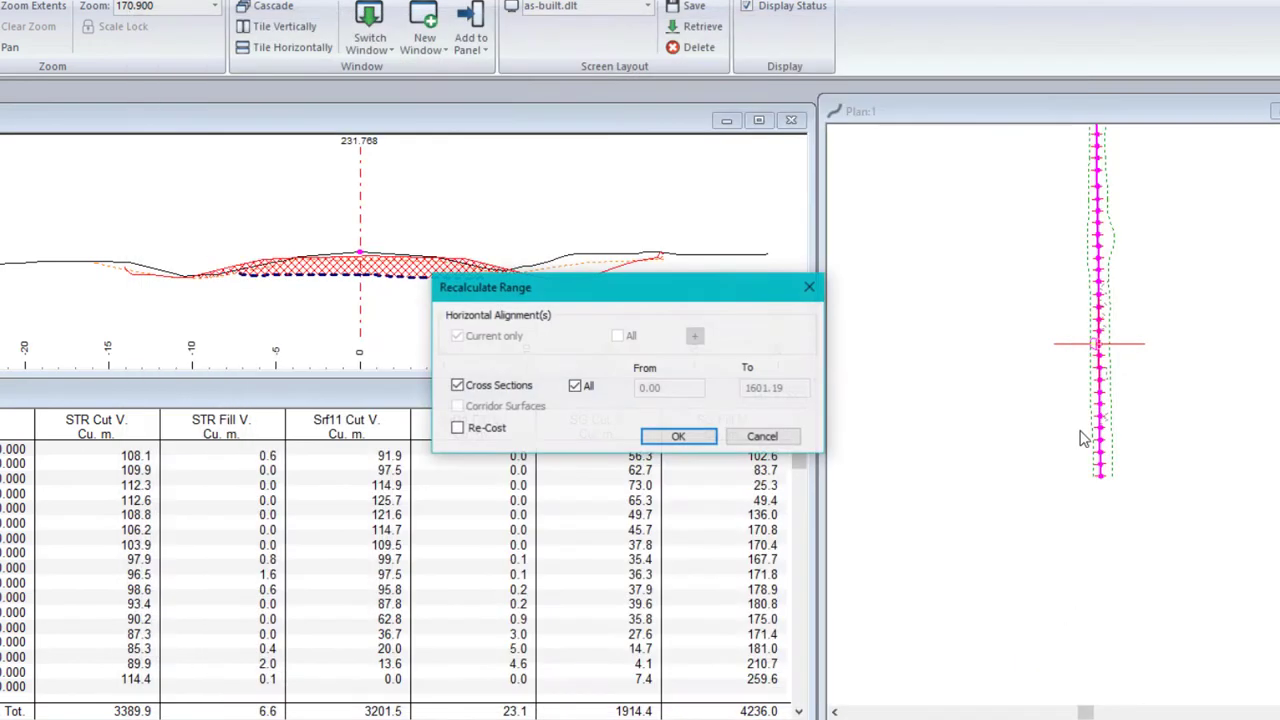
left_click(680, 436)
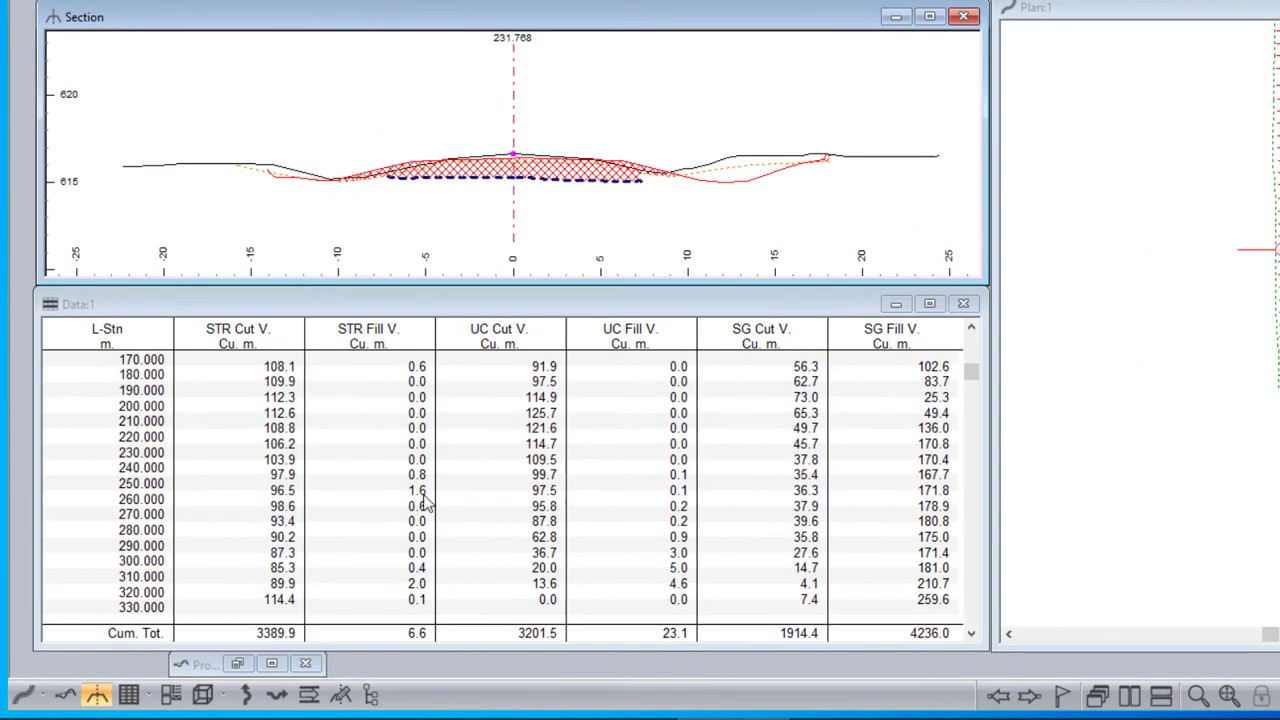
Step to stations 260.000 and 300.000, zooming and panning to inspect the hatched fill at 300.
left_click(424, 503)
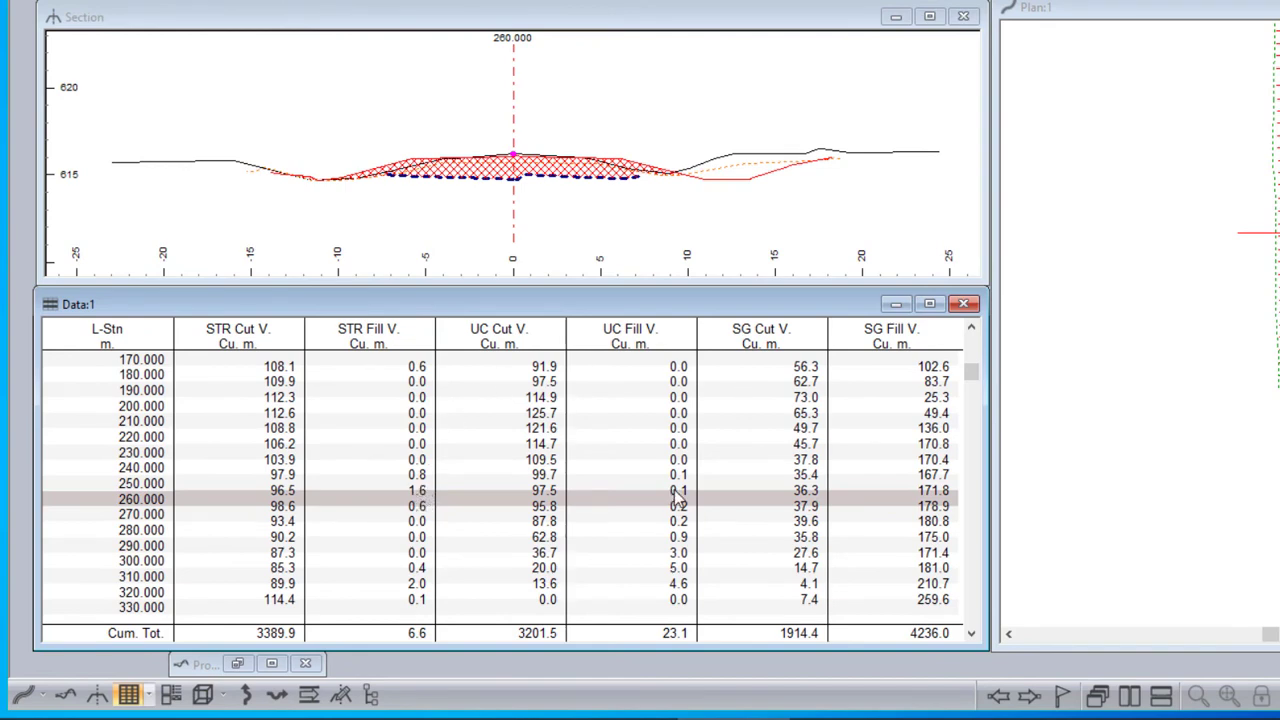
left_click(676, 568)
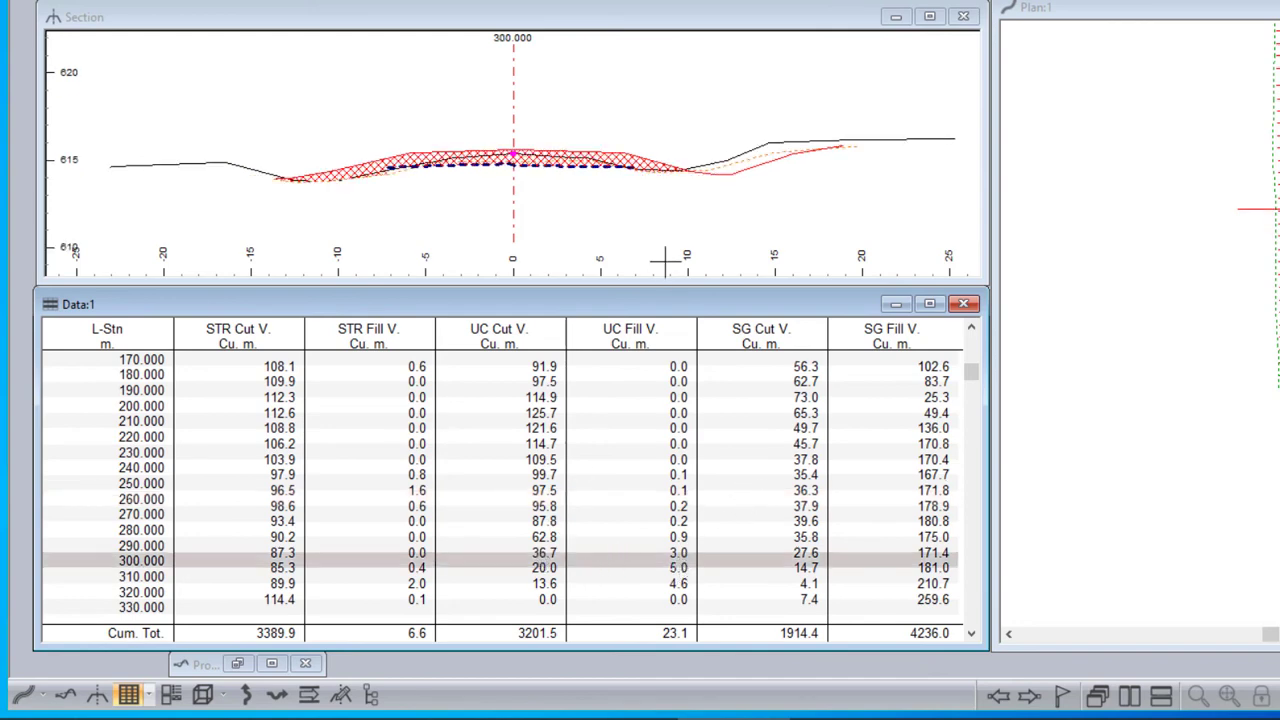
scroll(640, 178, "up", 5)
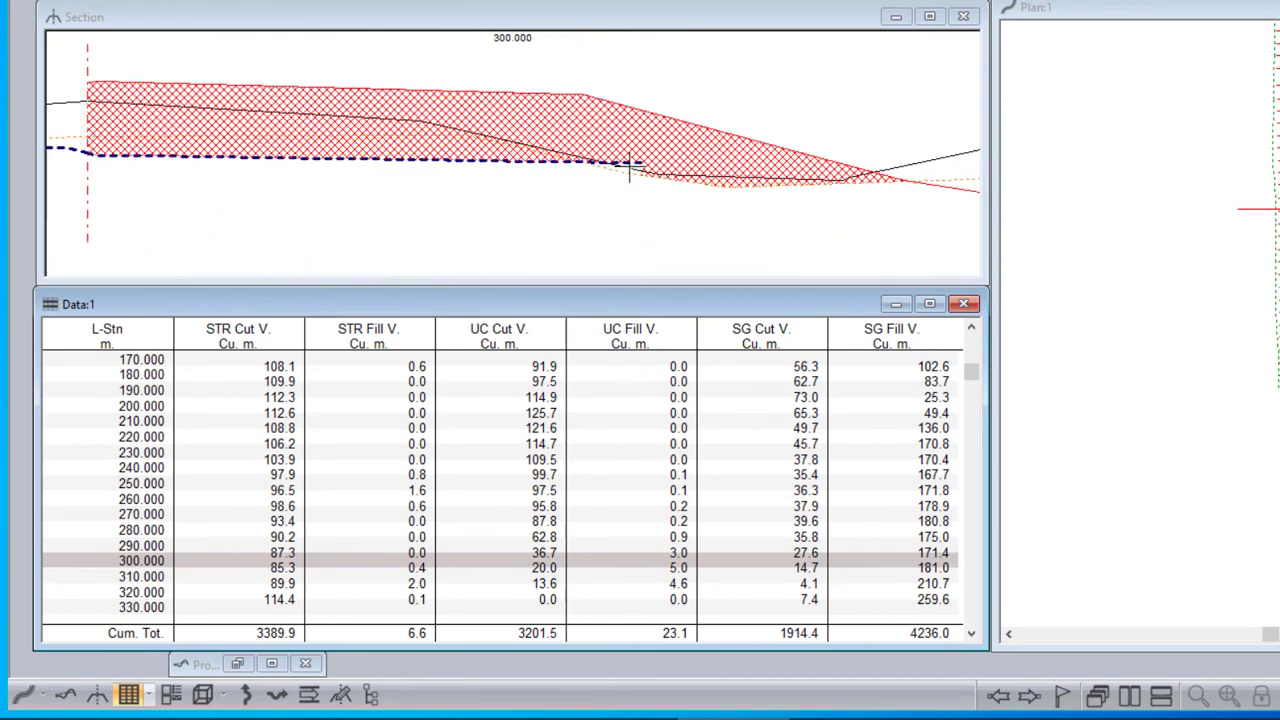
scroll(629, 168, "up", 2)
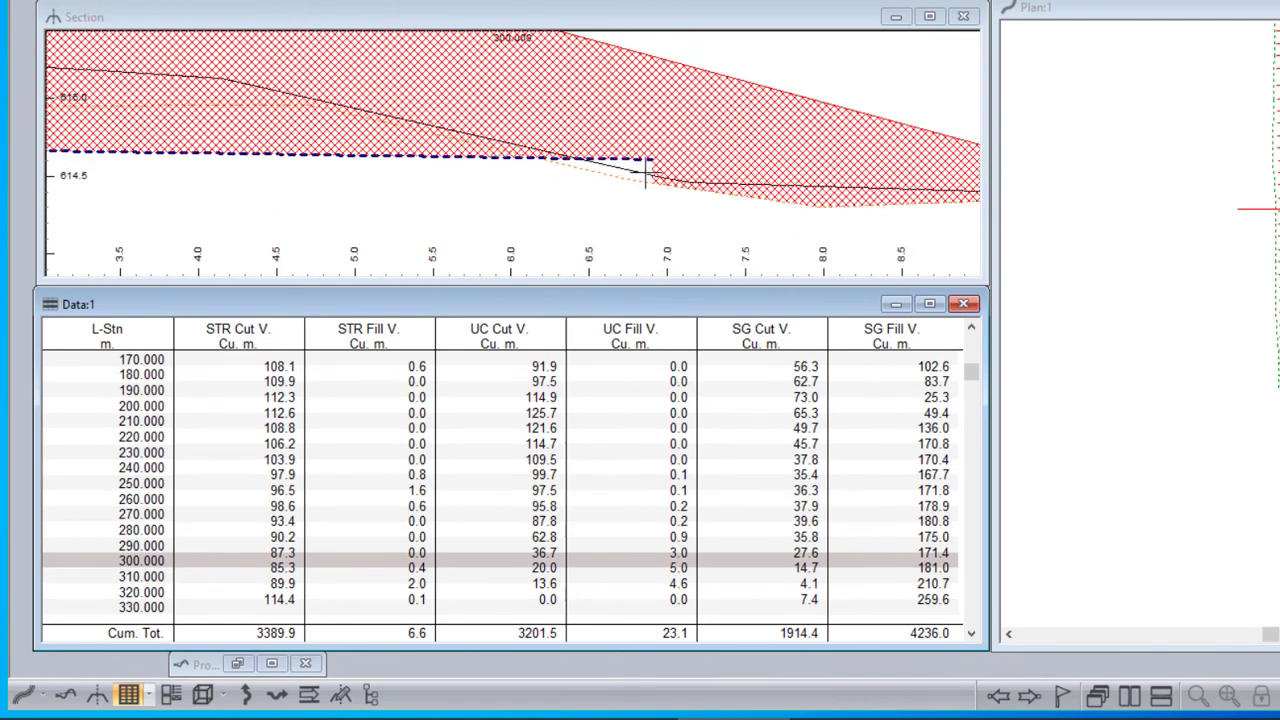
scroll(632, 176, "down", 2)
scroll(642, 172, "down", 2)
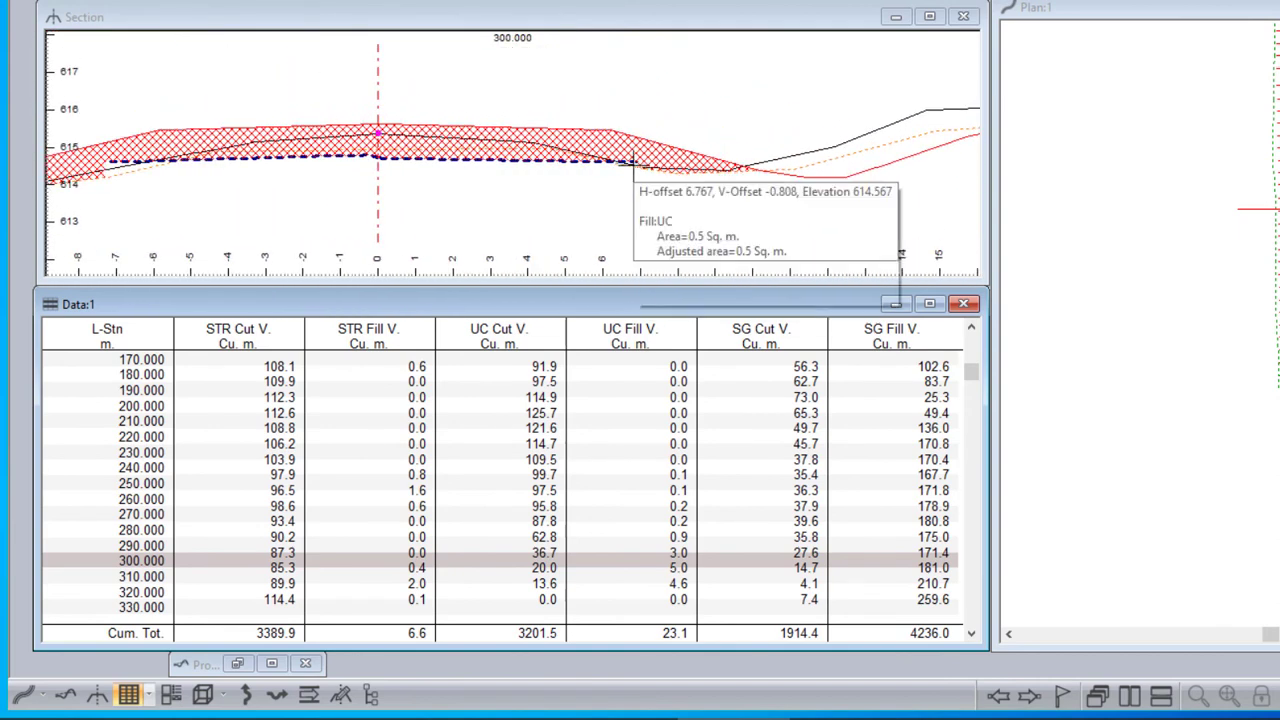
middle_click_drag(374, 171, 537, 149)
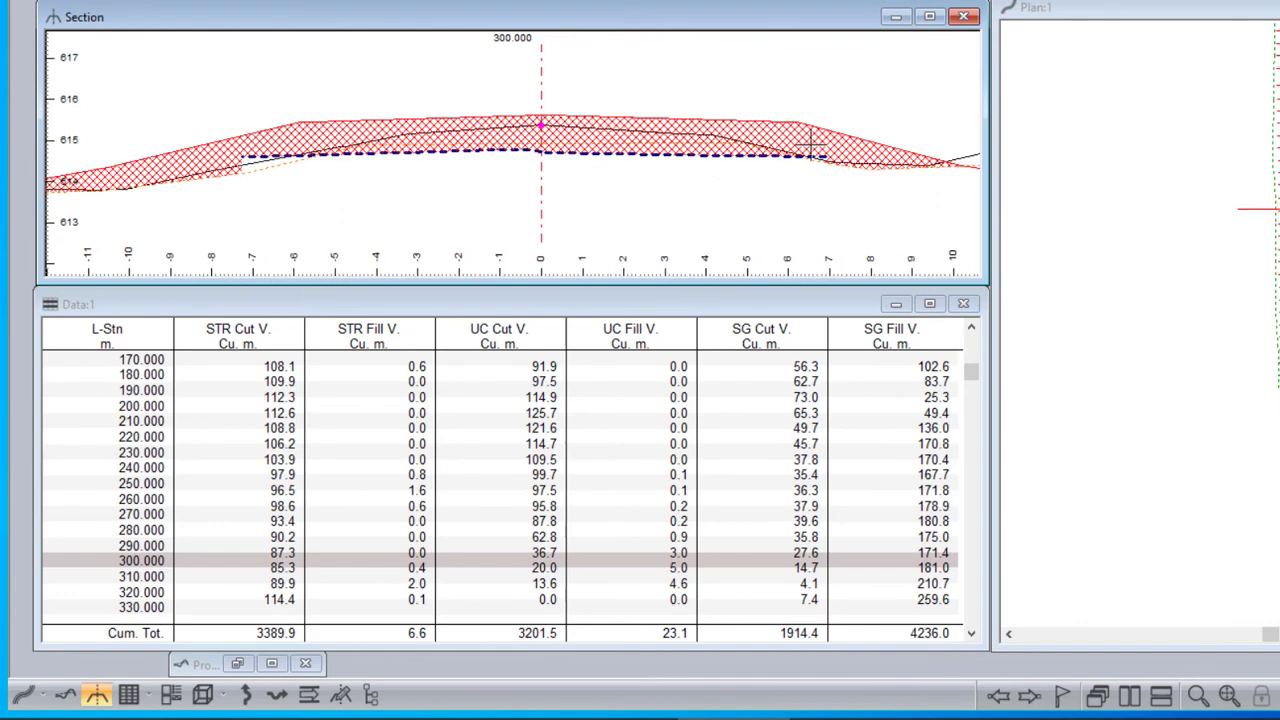
mouse_move(810, 147)
mouse_move(250, 158)
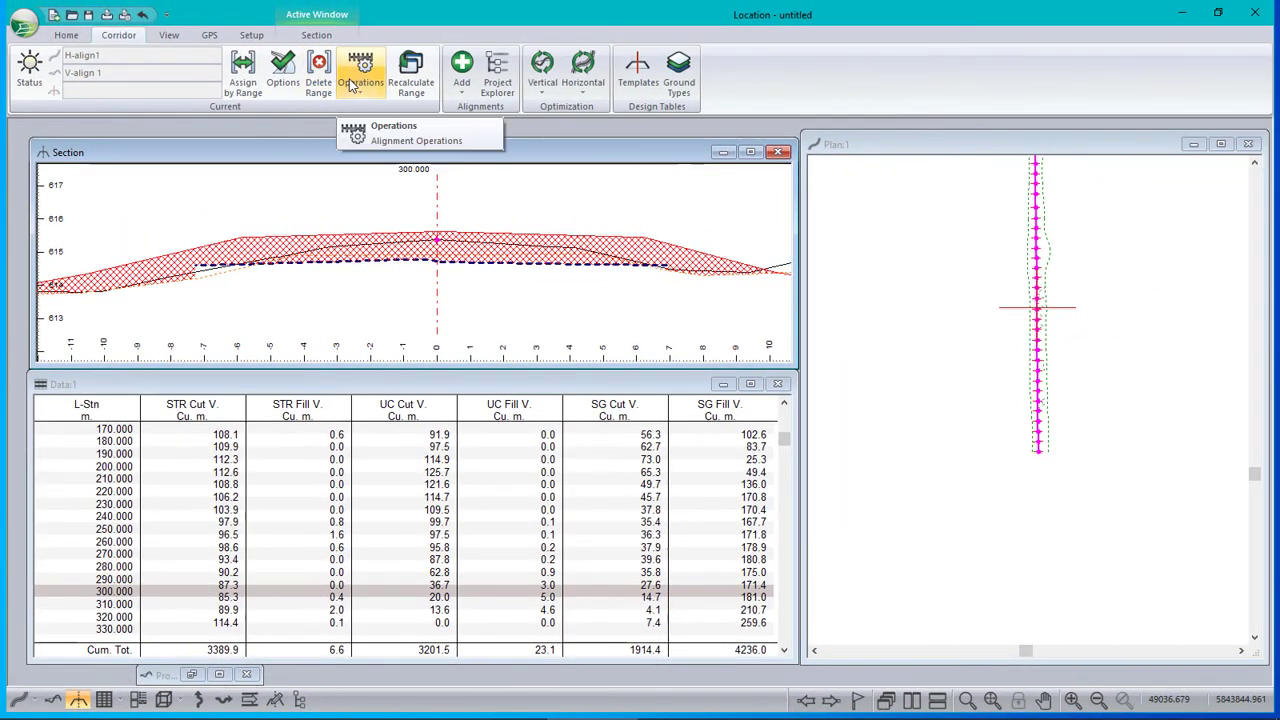
Show the Terrains/Surfaces settings for Terrain/Surface 2, uc.terx, from the Corridor options.
left_click(283, 72)
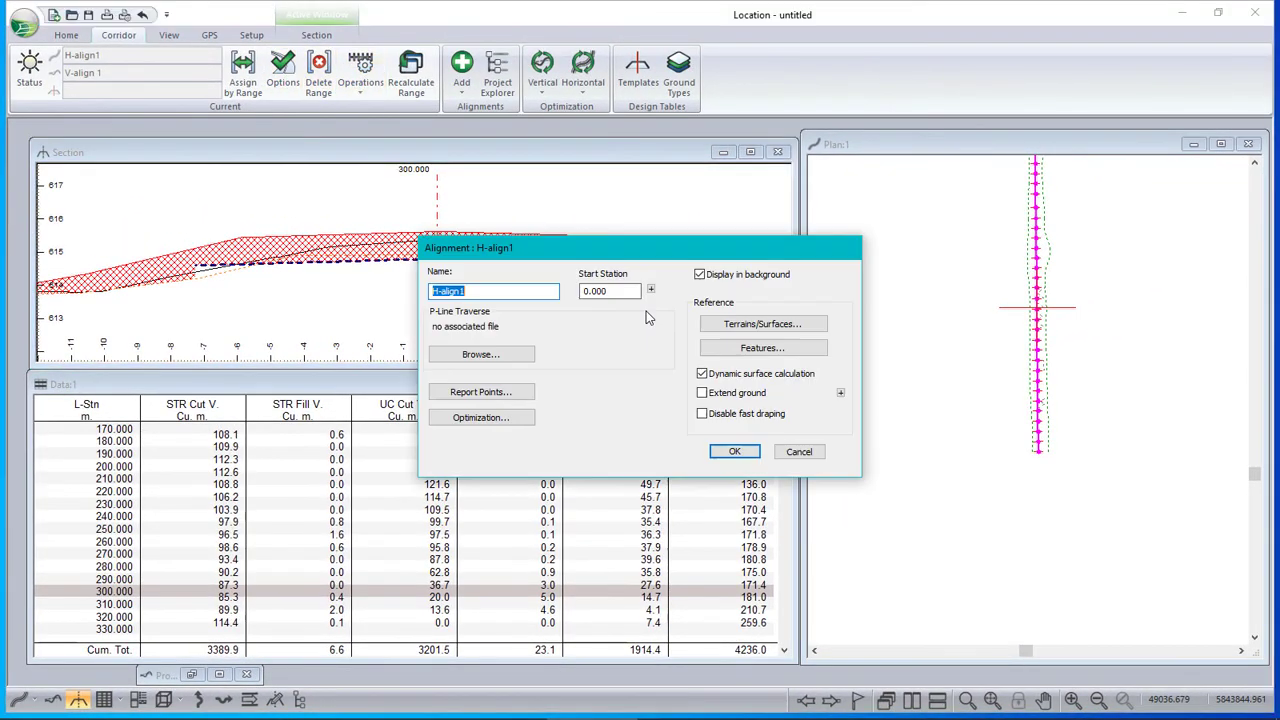
left_click(777, 326)
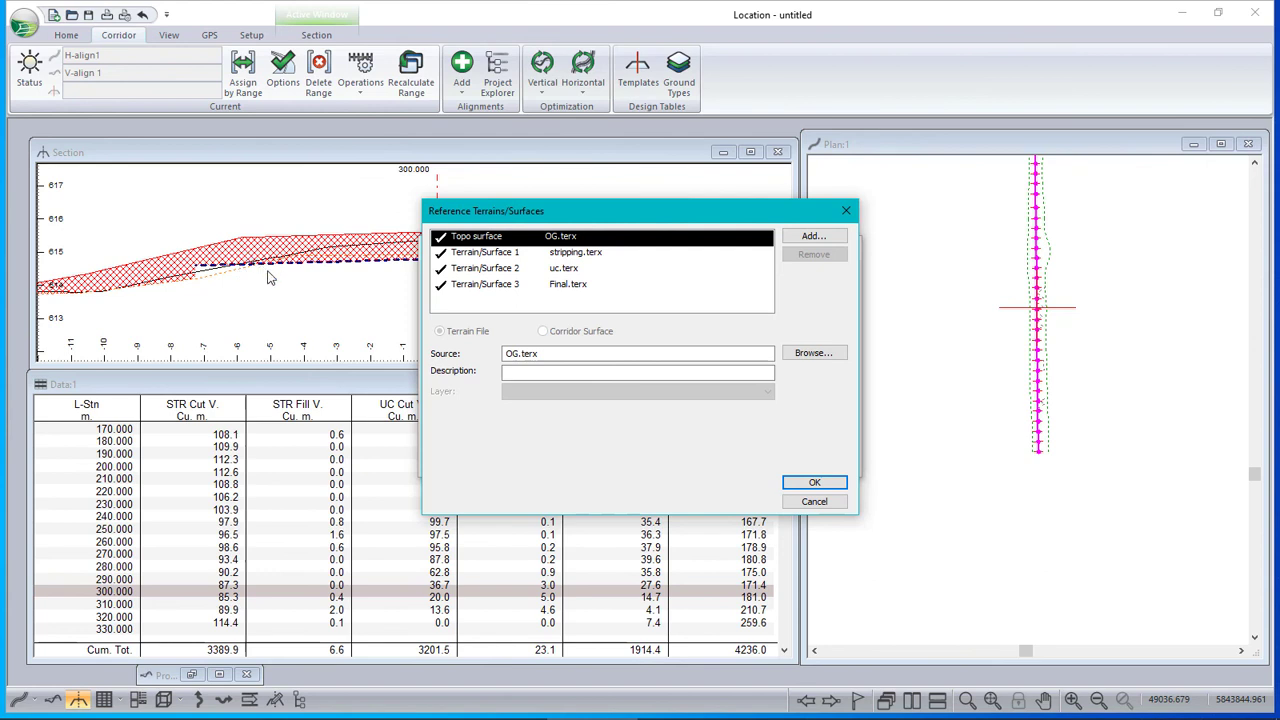
left_click(498, 269)
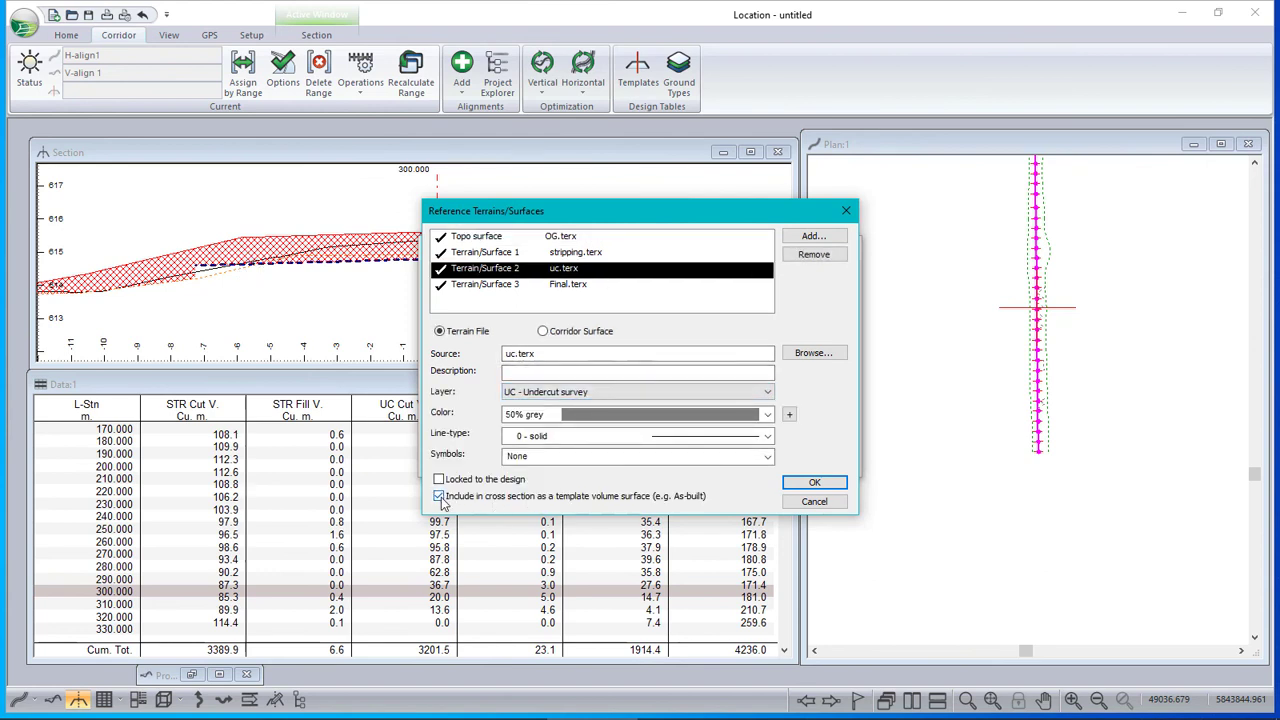